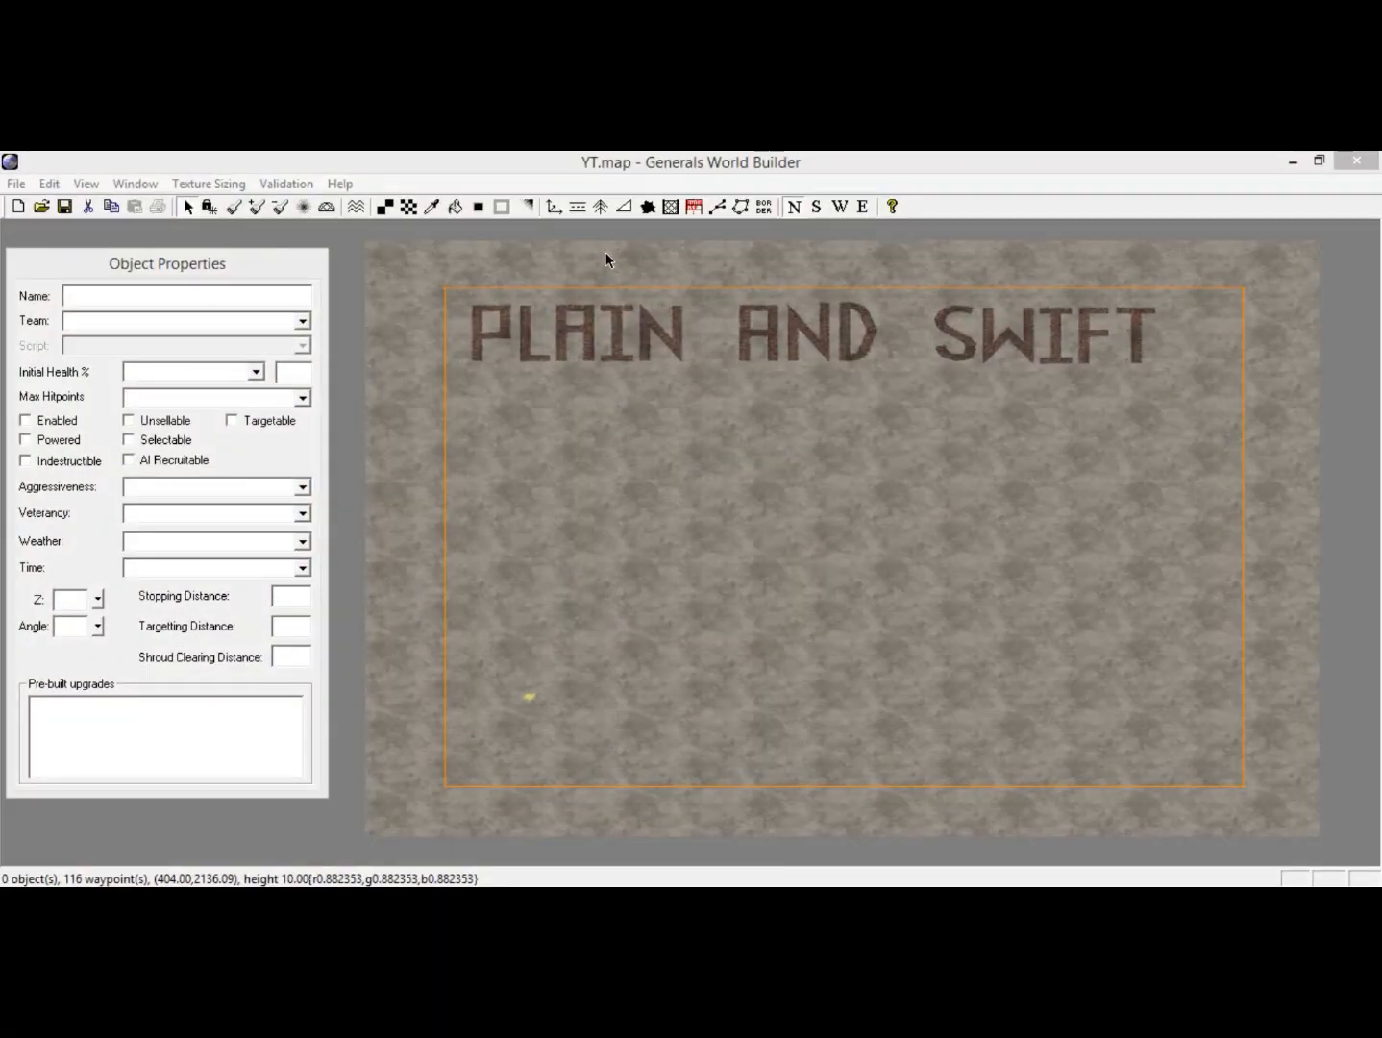
Activate object placement and expand the STRUCTURE category of the Civilian objects.
{"action": "left_click", "coordinate": [554, 216]}
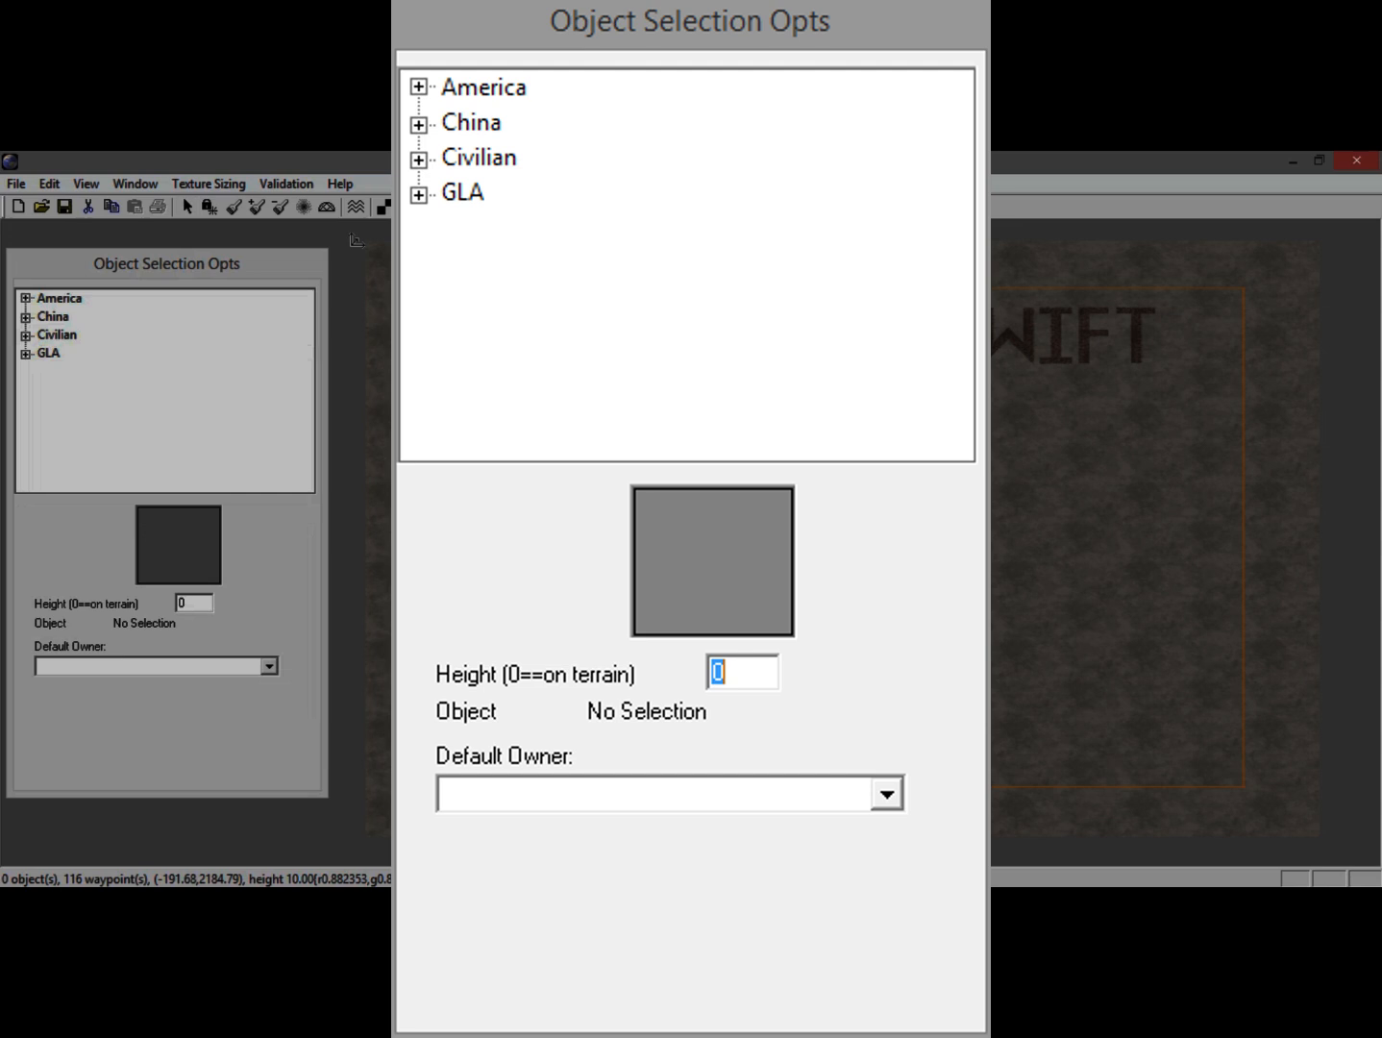
{"action": "left_click", "coordinate": [418, 86]}
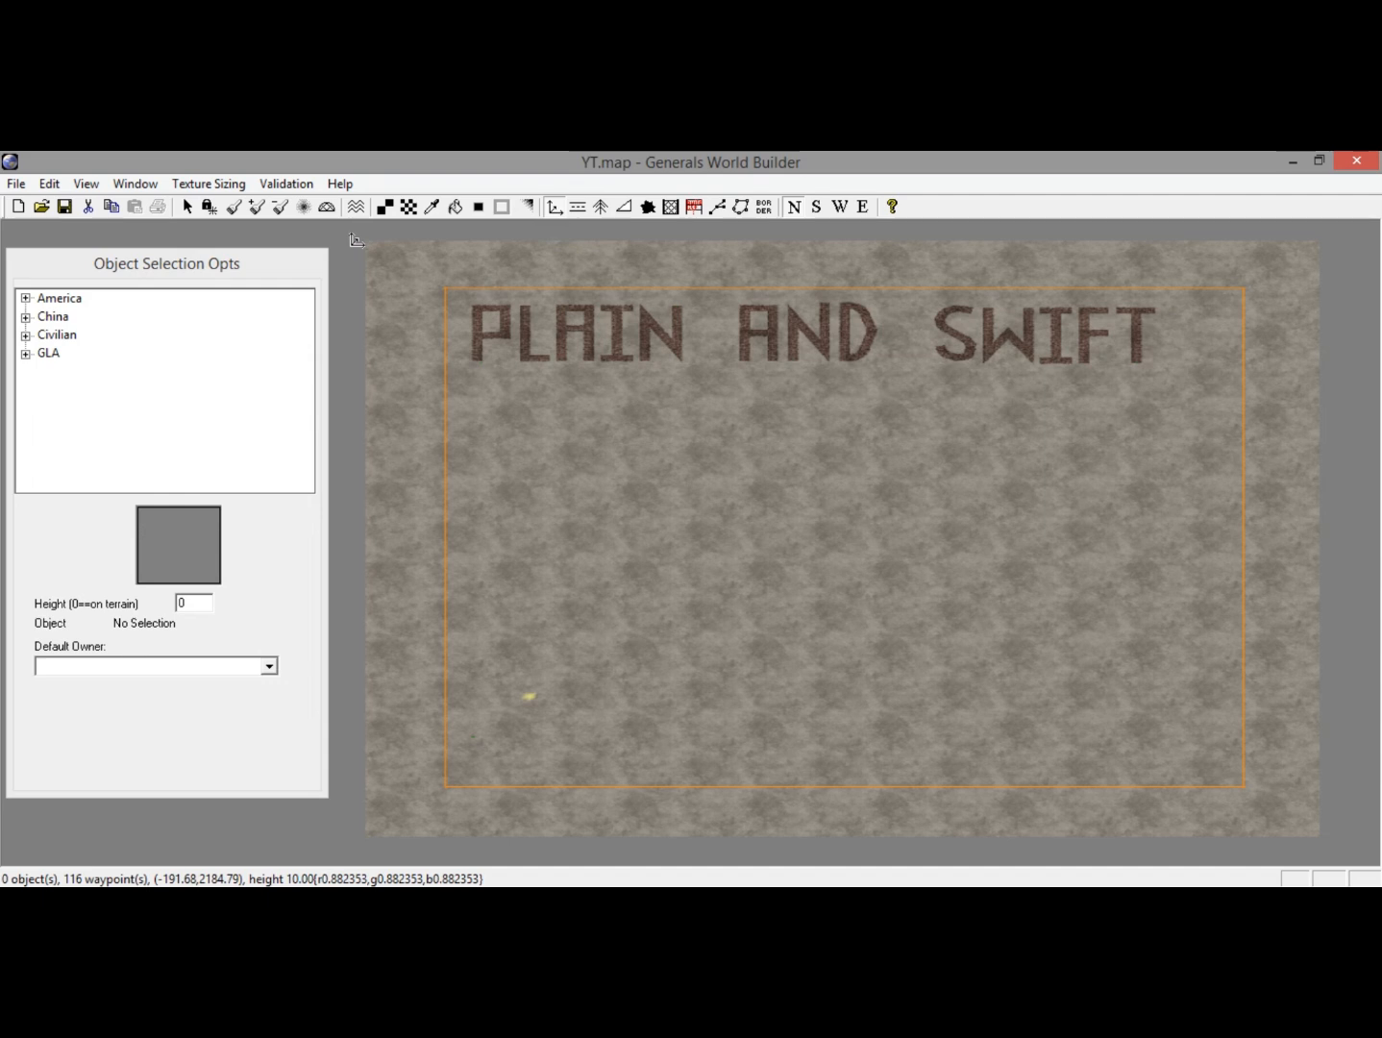
{"action": "left_click", "coordinate": [206, 266]}
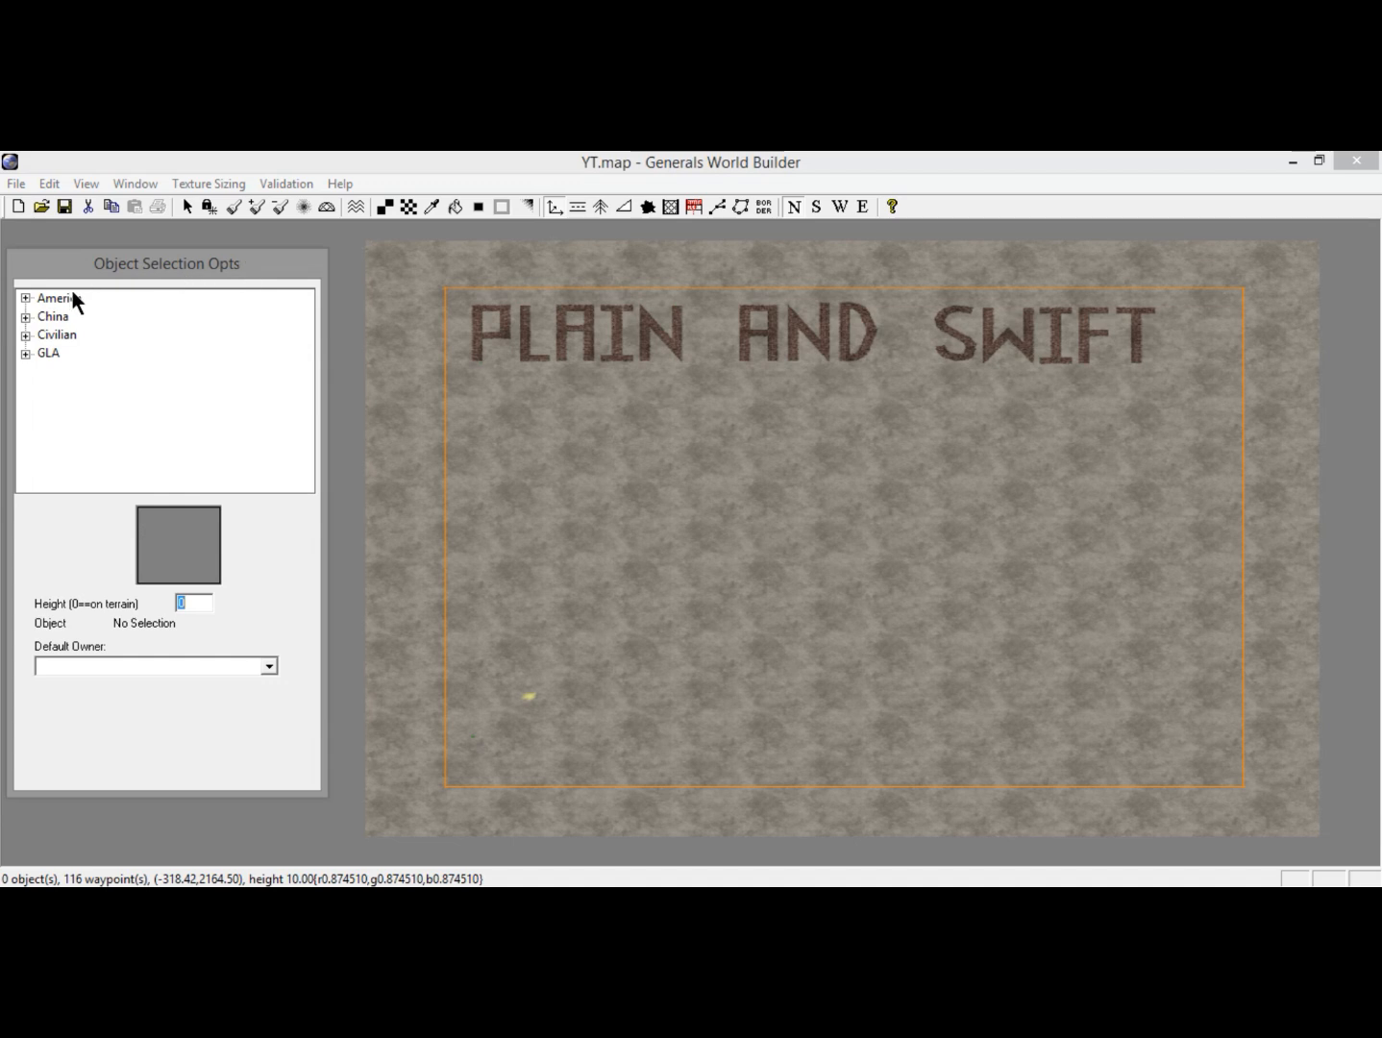
{"action": "left_click", "coordinate": [26, 298]}
{"action": "left_click", "coordinate": [26, 334]}
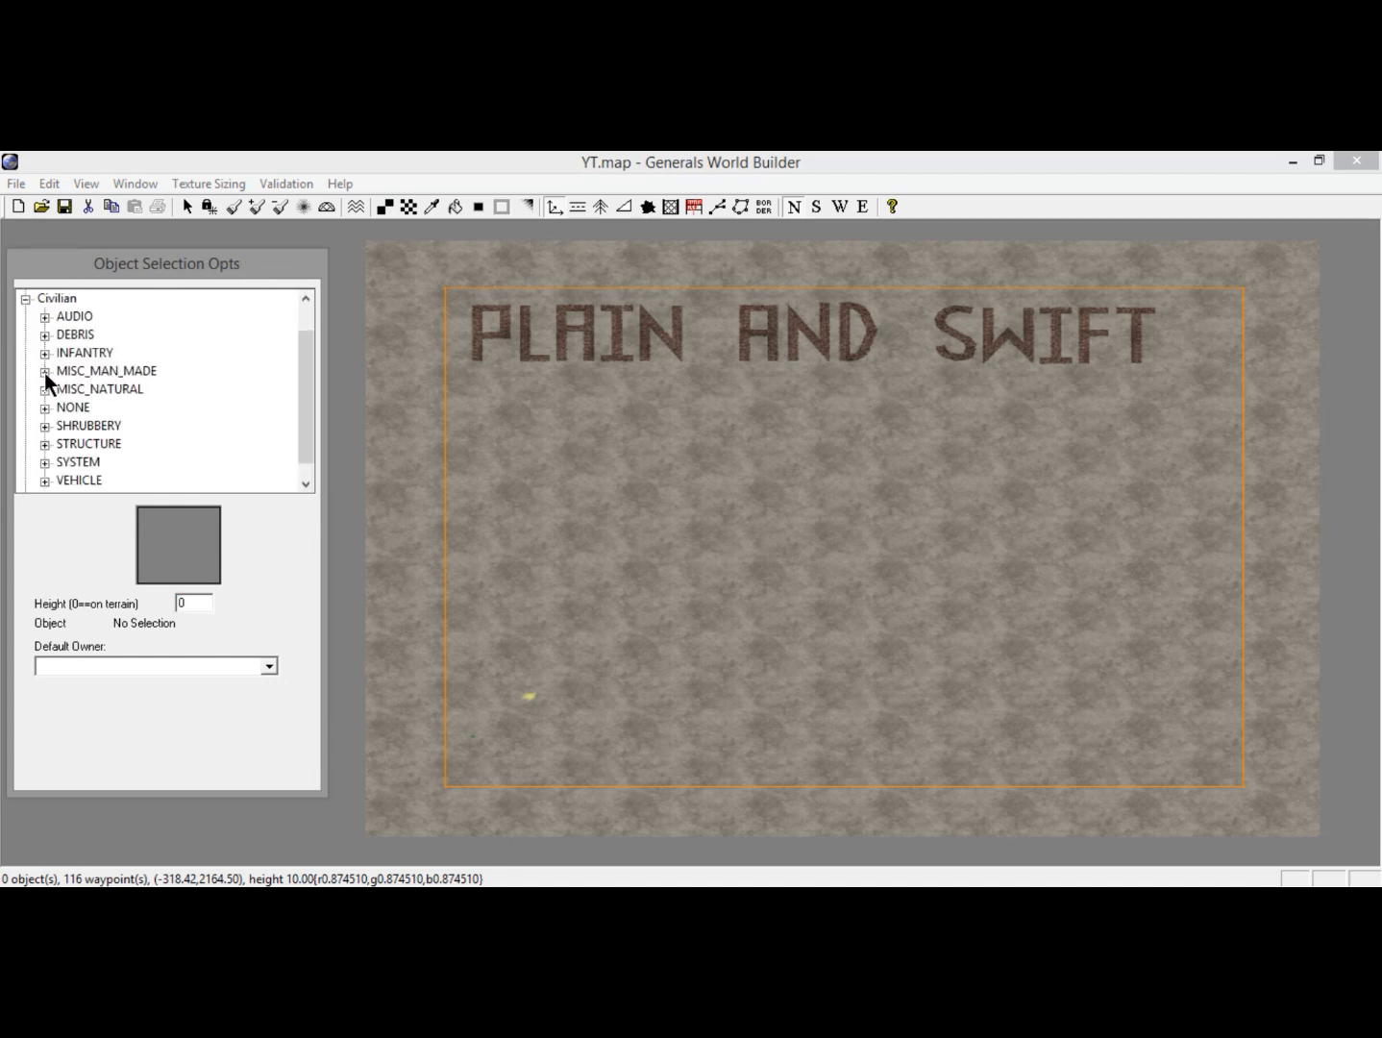
{"action": "scroll", "coordinate": [43, 370], "scroll_direction": "down", "scroll_amount": 1}
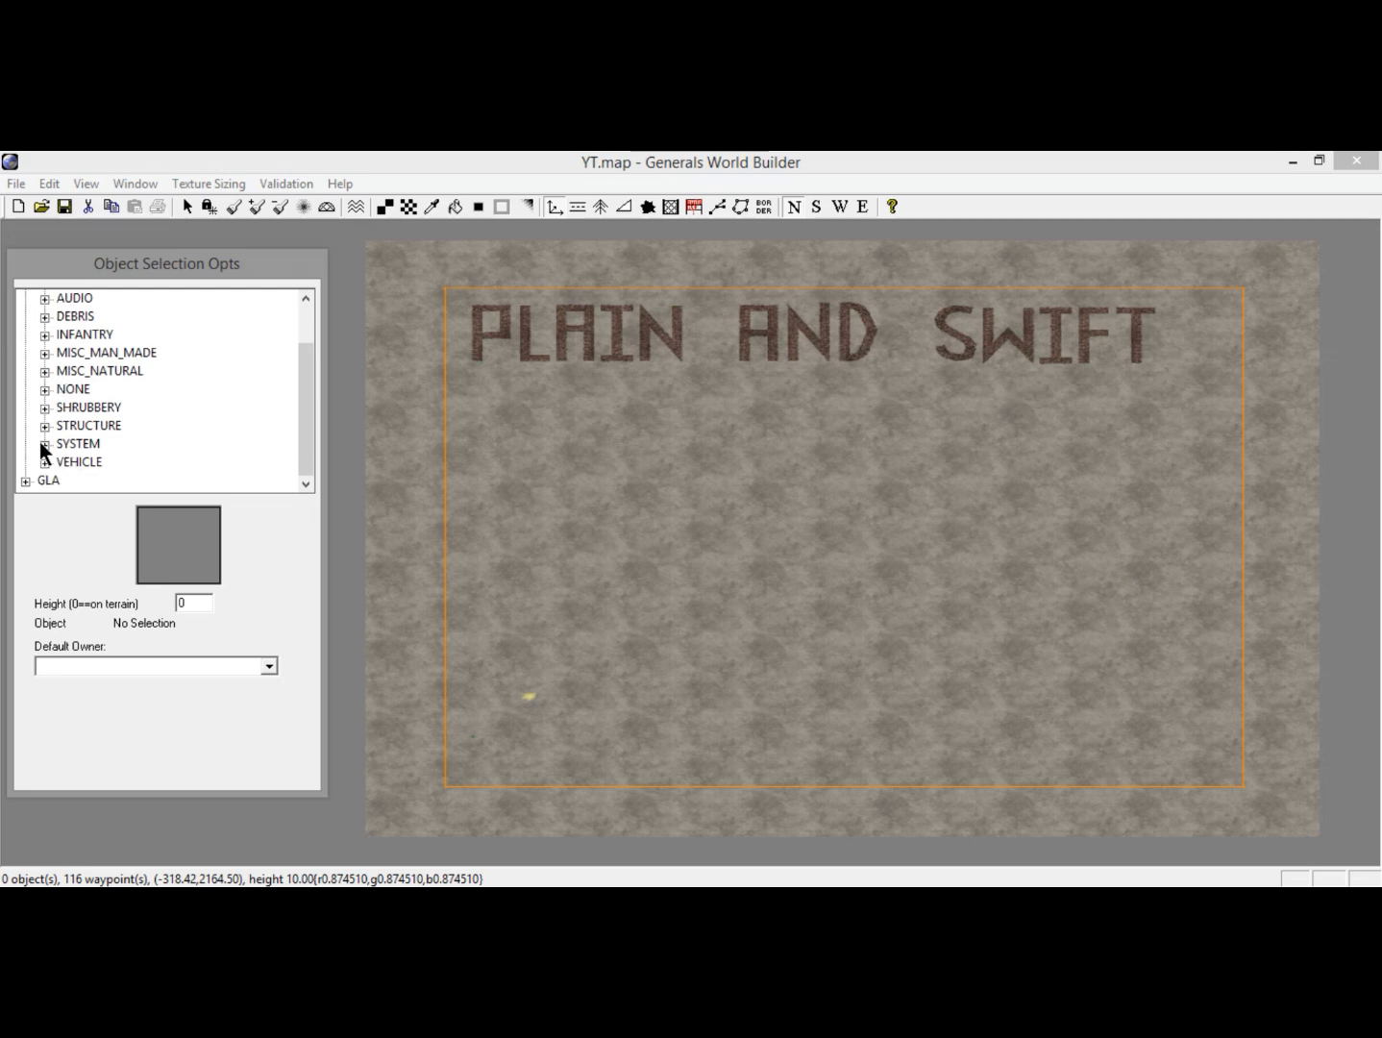
{"action": "left_click", "coordinate": [44, 426]}
Choose SupplyDock from the Civilian structures as the object to place.
{"action": "scroll", "coordinate": [177, 387], "scroll_direction": "down", "scroll_amount": 4}
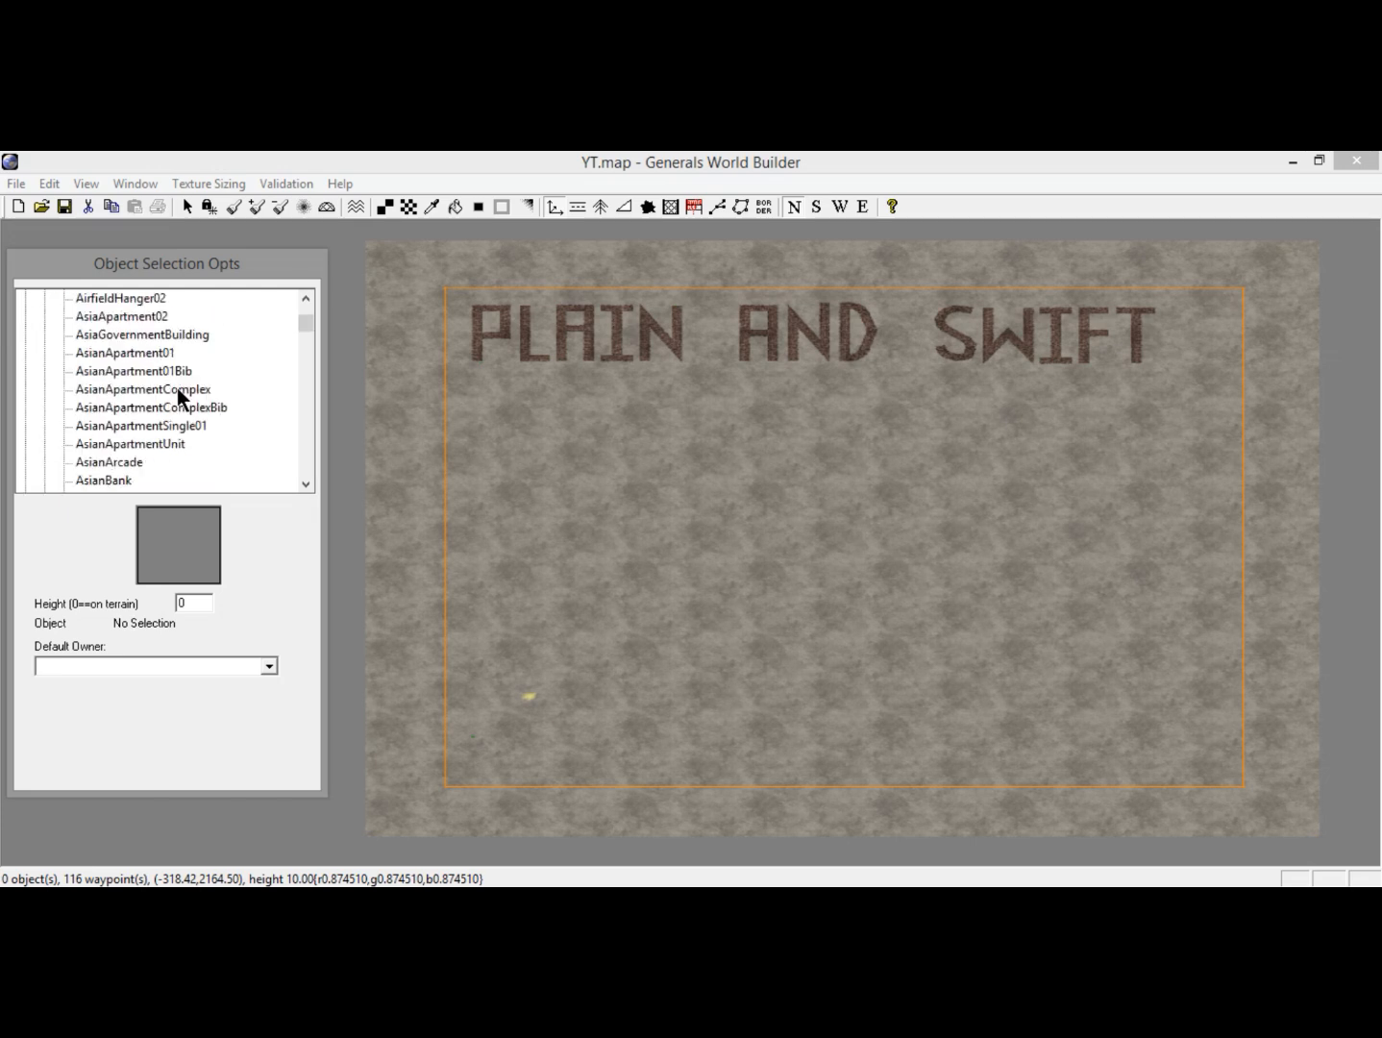
{"action": "scroll", "coordinate": [305, 400], "scroll_direction": "down", "scroll_amount": 20}
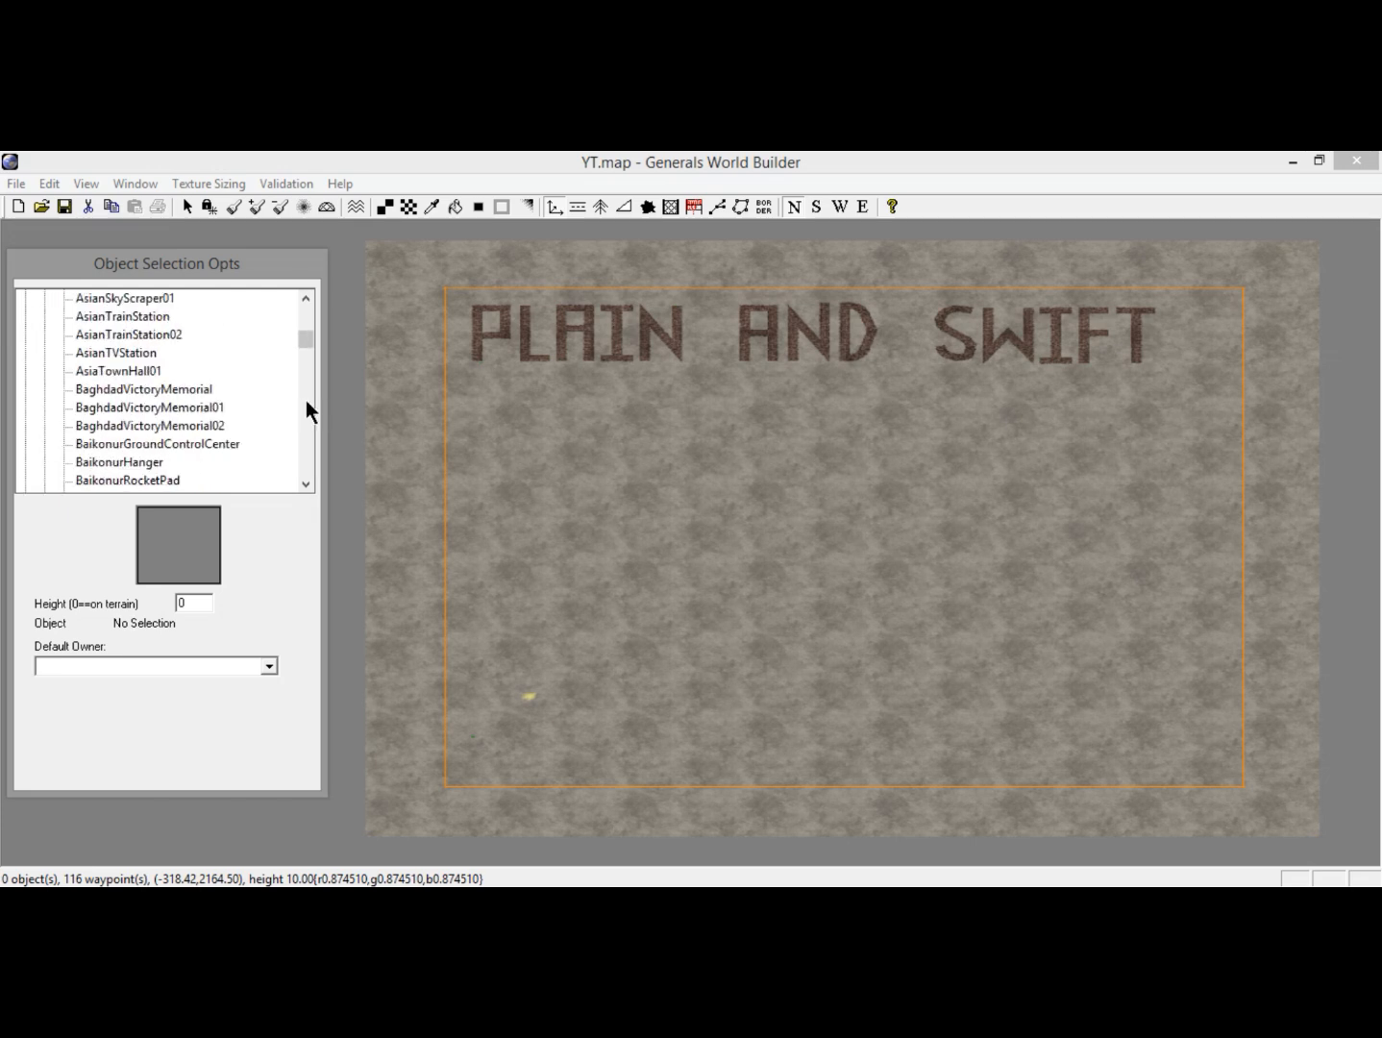
{"action": "scroll", "coordinate": [306, 400], "scroll_direction": "down", "scroll_amount": 20}
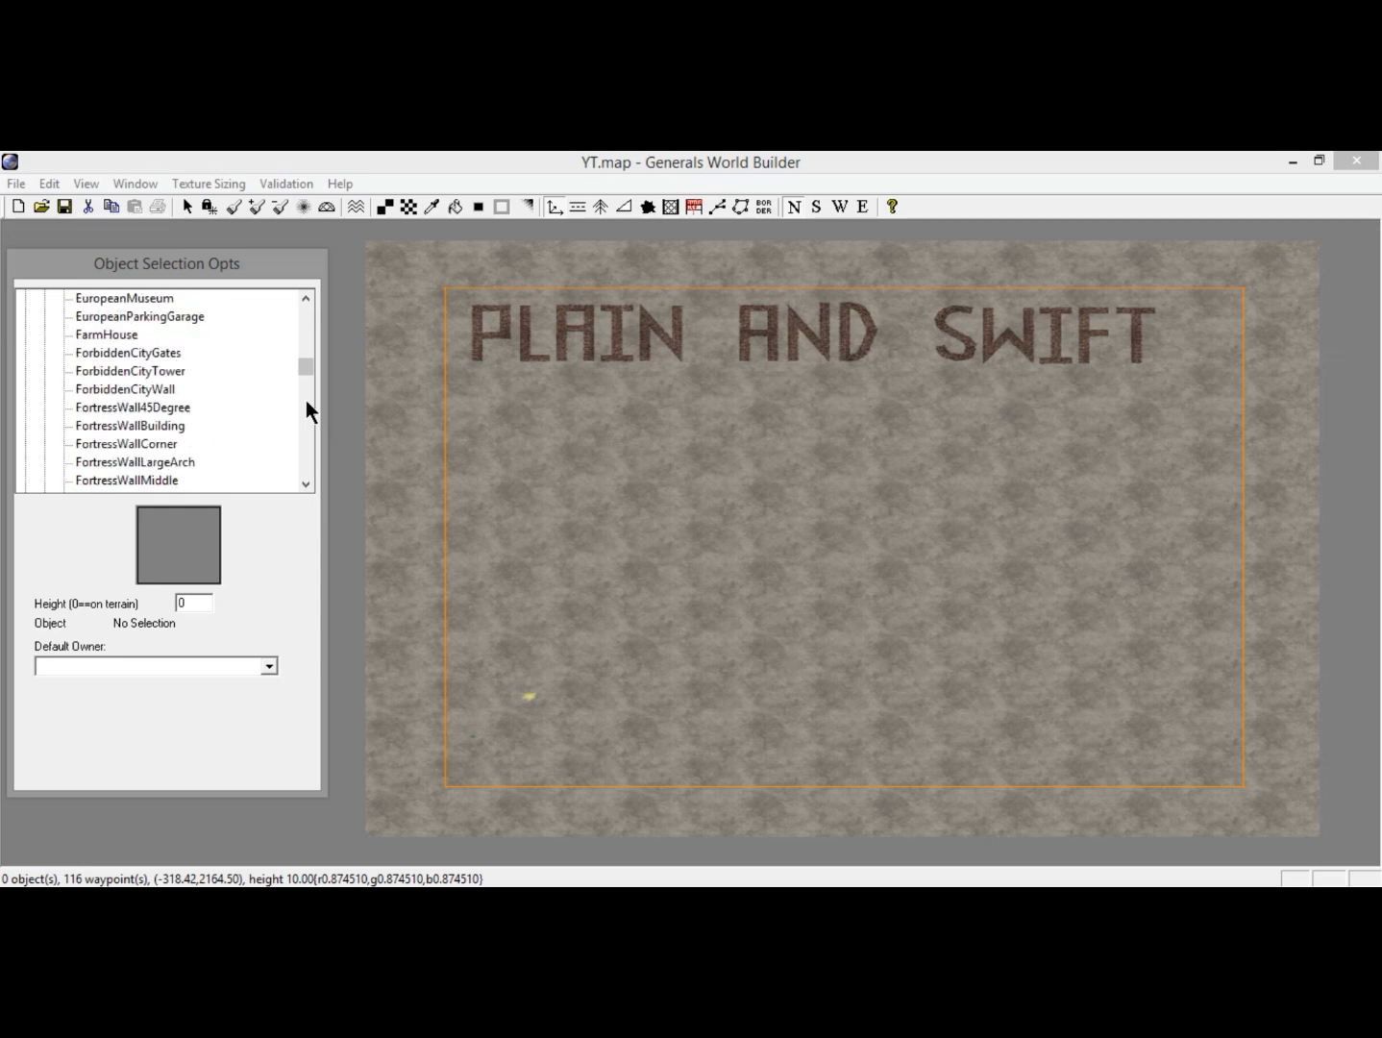
{"action": "scroll", "coordinate": [304, 401], "scroll_direction": "down", "scroll_amount": 20}
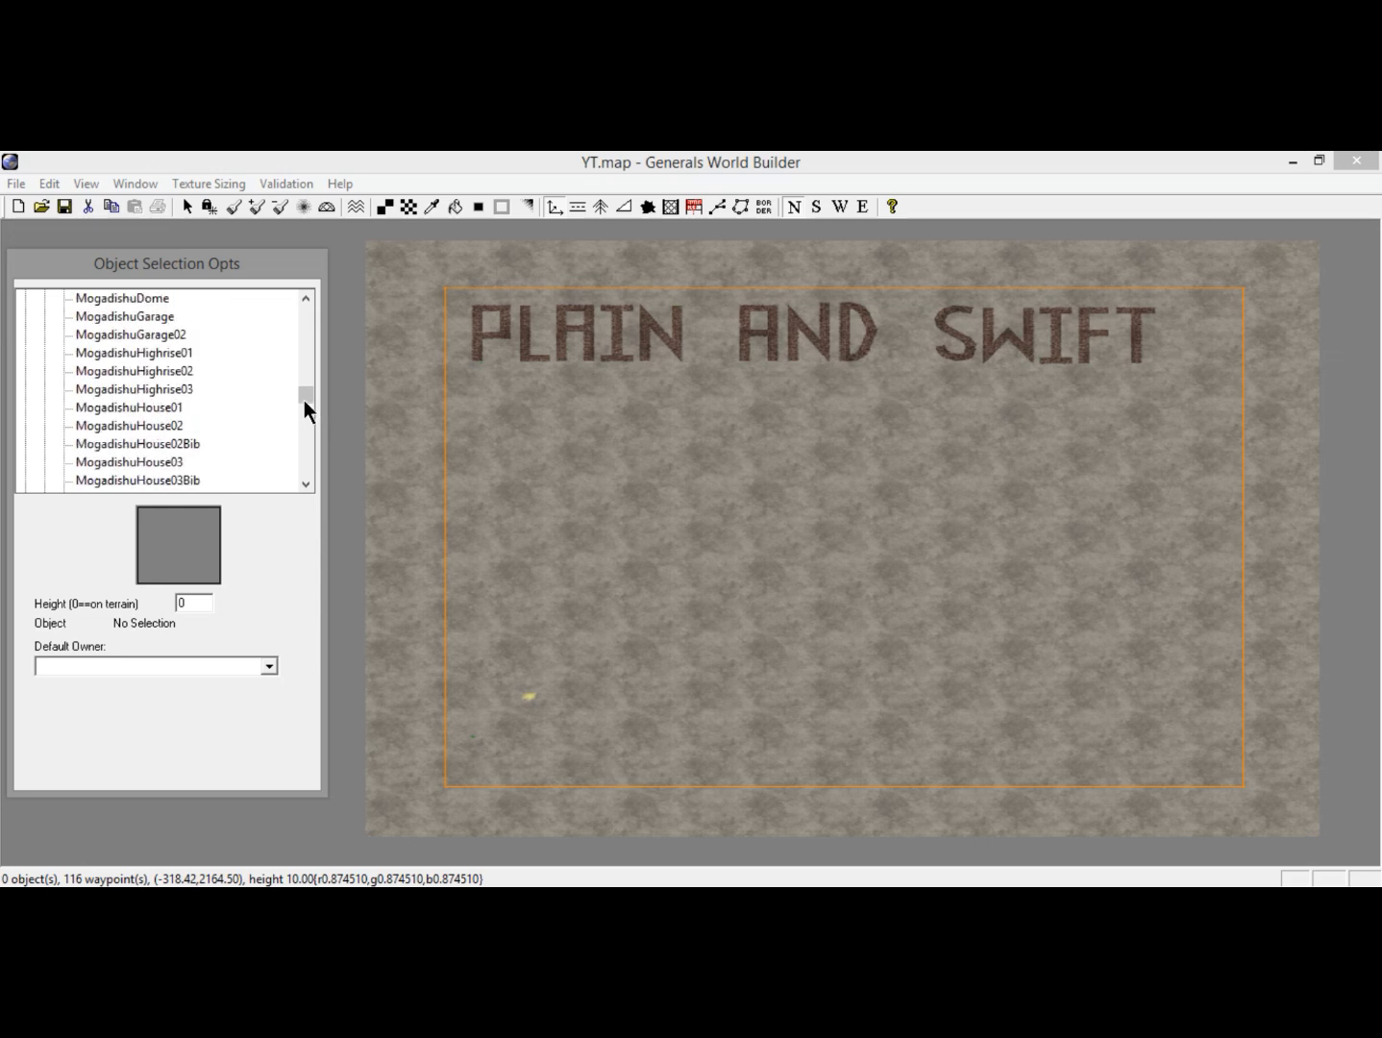
{"action": "scroll", "coordinate": [301, 402], "scroll_direction": "down", "scroll_amount": 5}
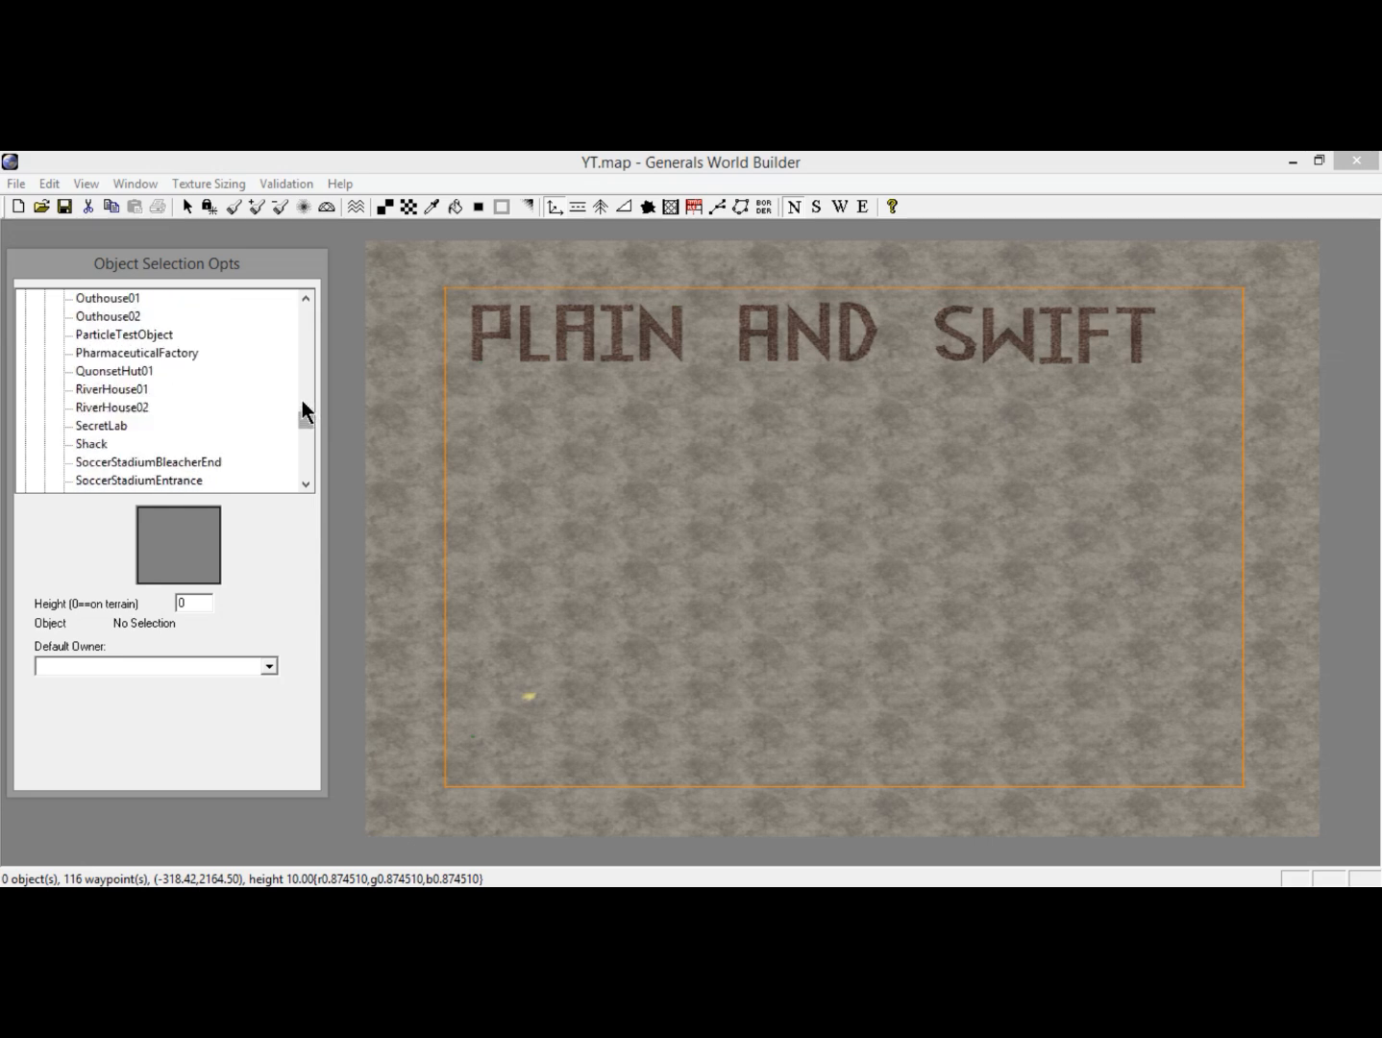
{"action": "scroll", "coordinate": [302, 411], "scroll_direction": "down", "scroll_amount": 10}
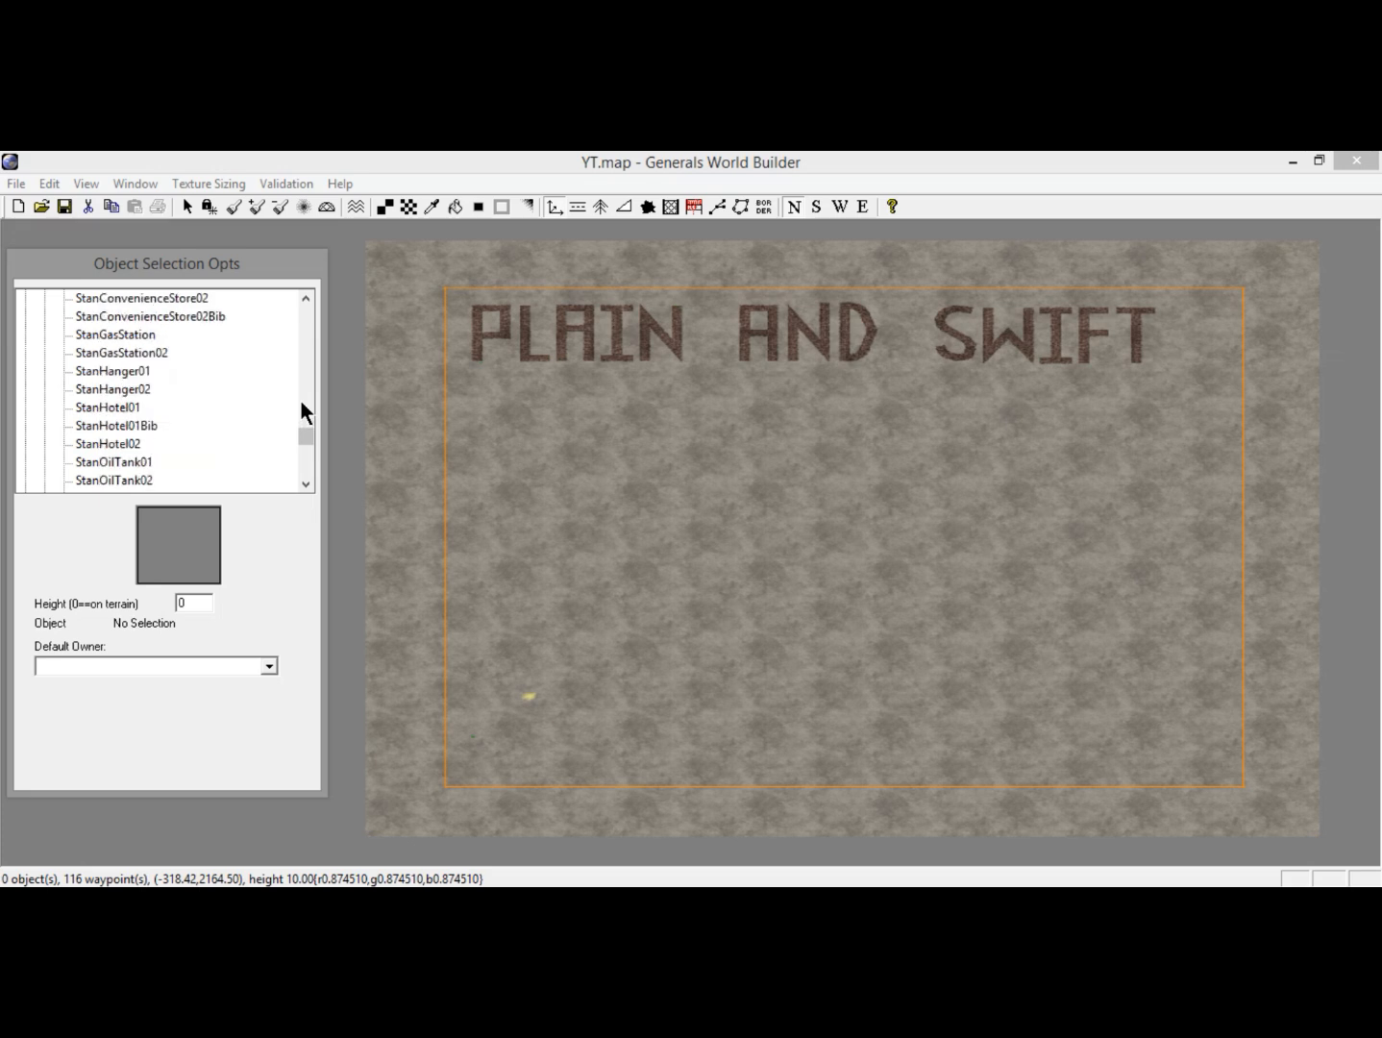
{"action": "scroll", "coordinate": [302, 411], "scroll_direction": "down", "scroll_amount": 7}
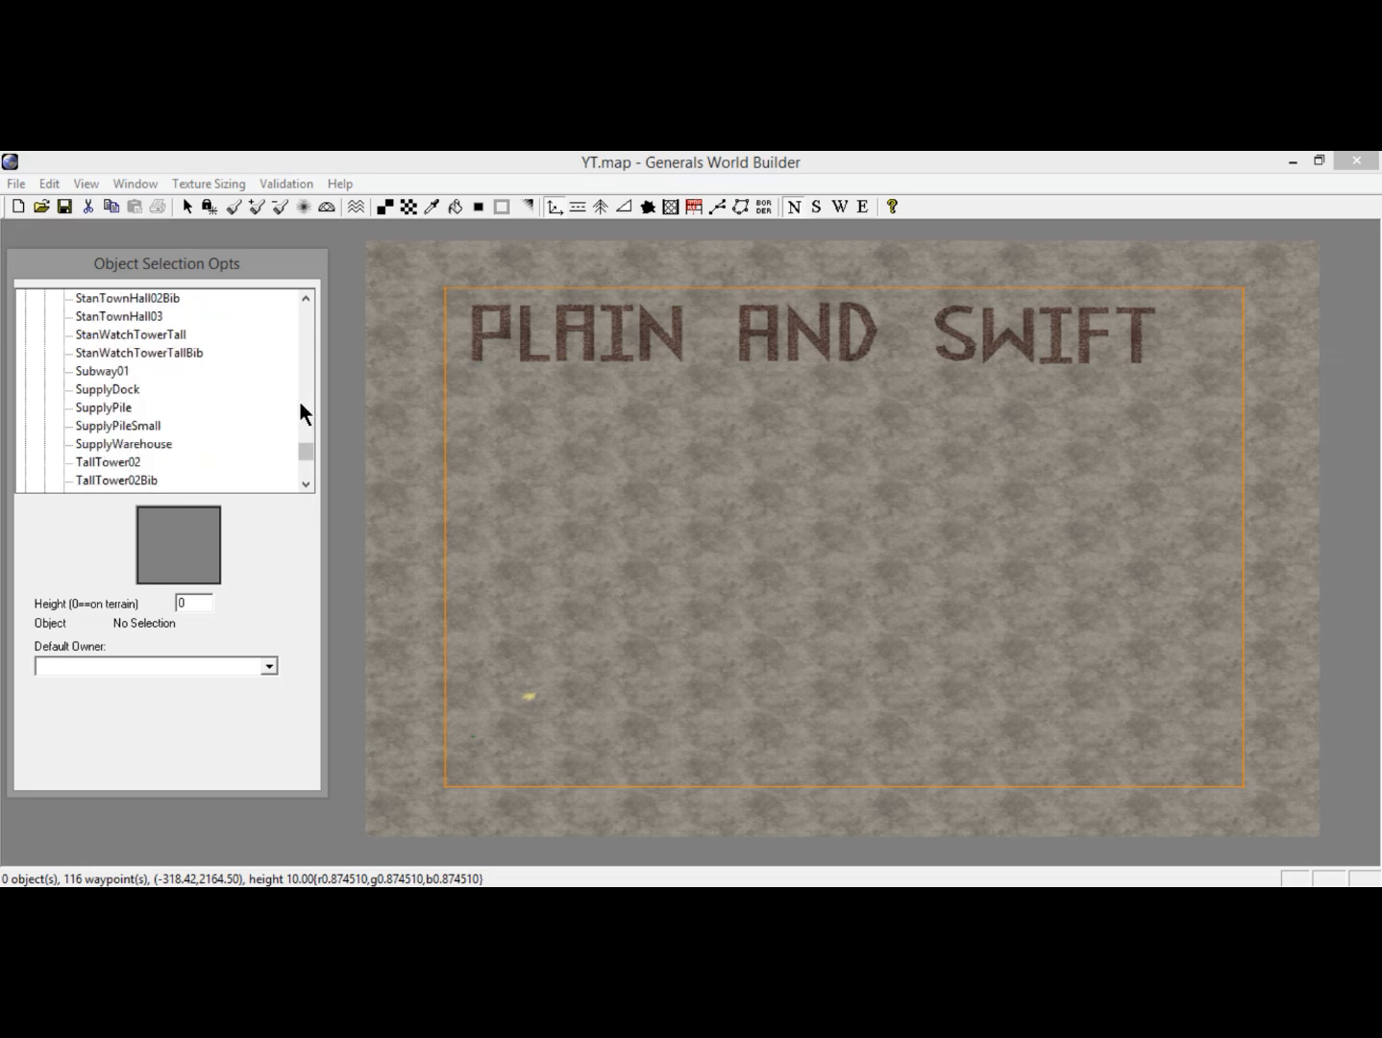
{"action": "left_click", "coordinate": [121, 386]}
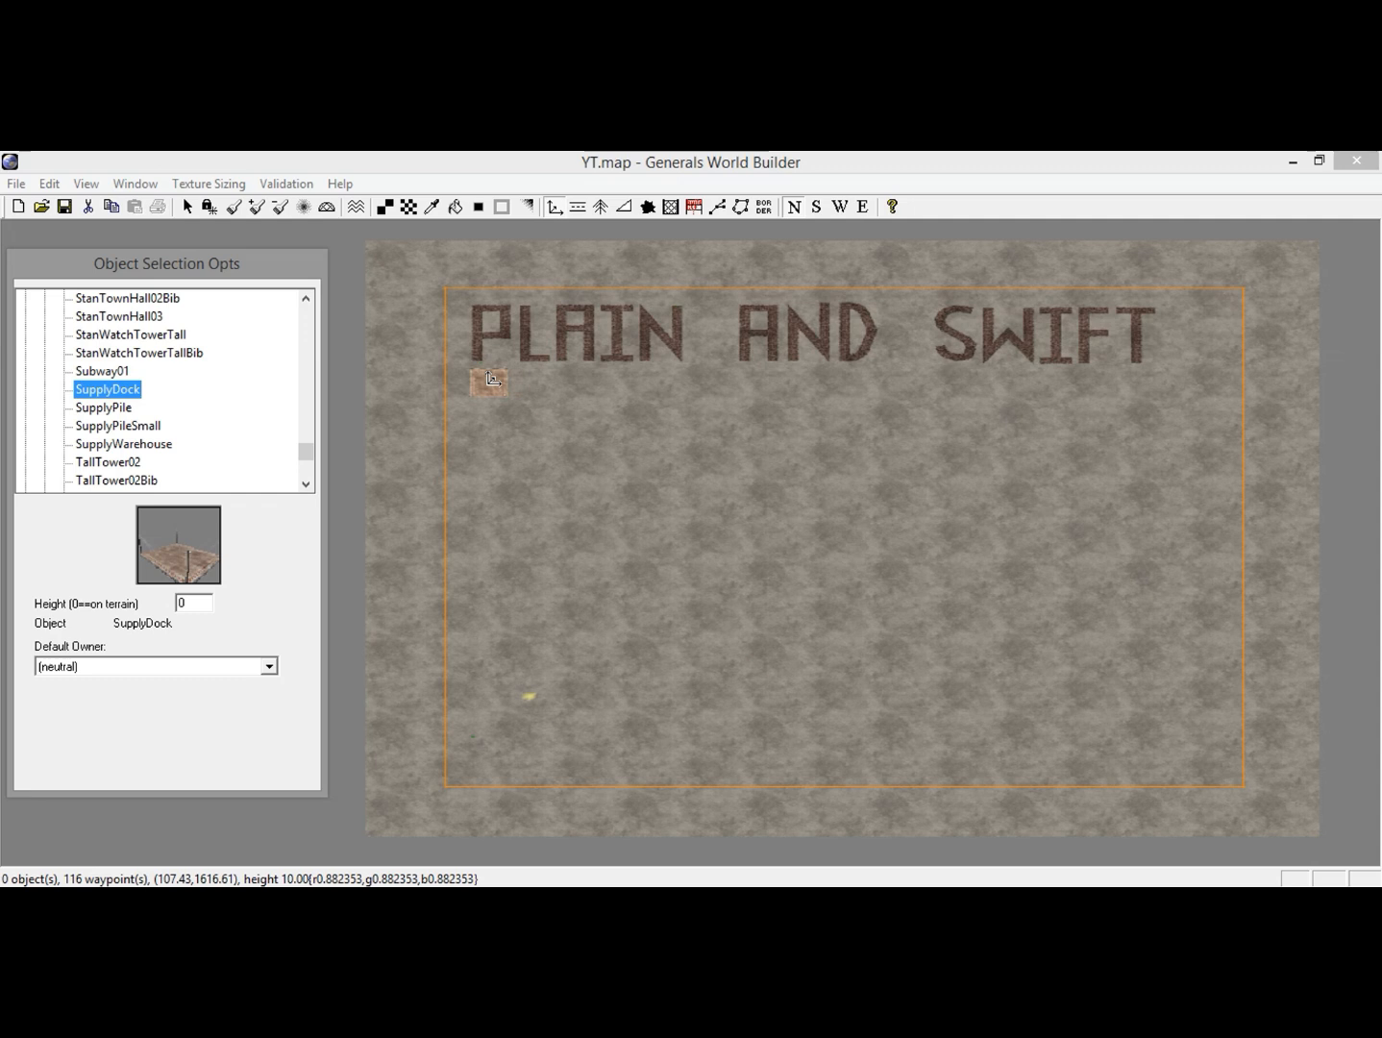
Place the first supply dock under the P of PLAIN and add a player with the FactionCivilian faction for it.
{"action": "left_click", "coordinate": [491, 378]}
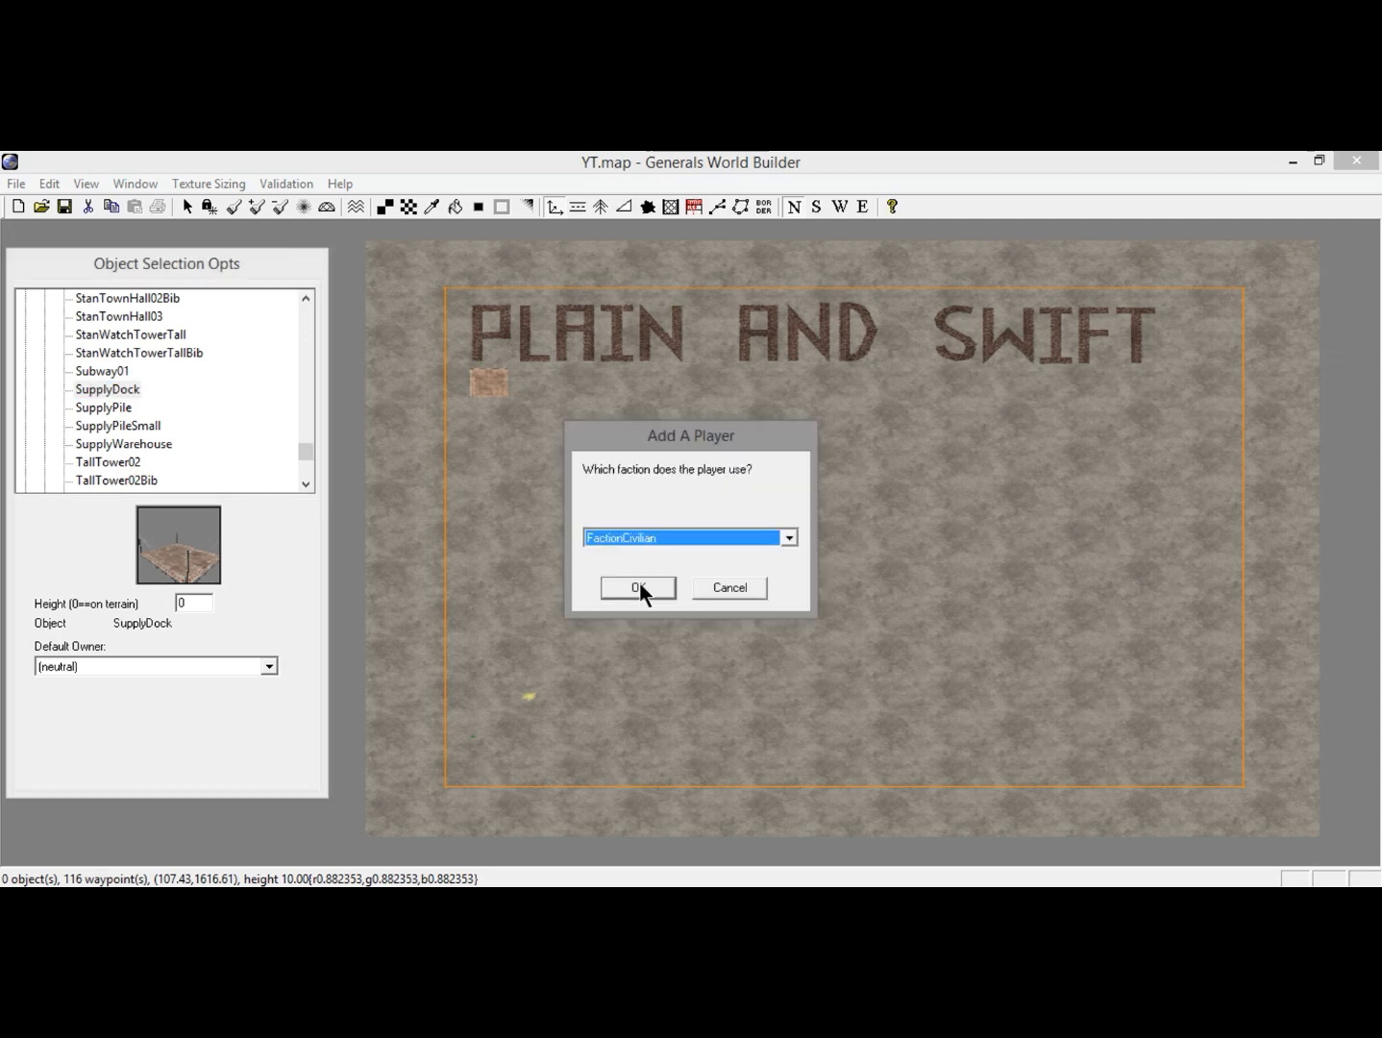
{"action": "left_click", "coordinate": [638, 582]}
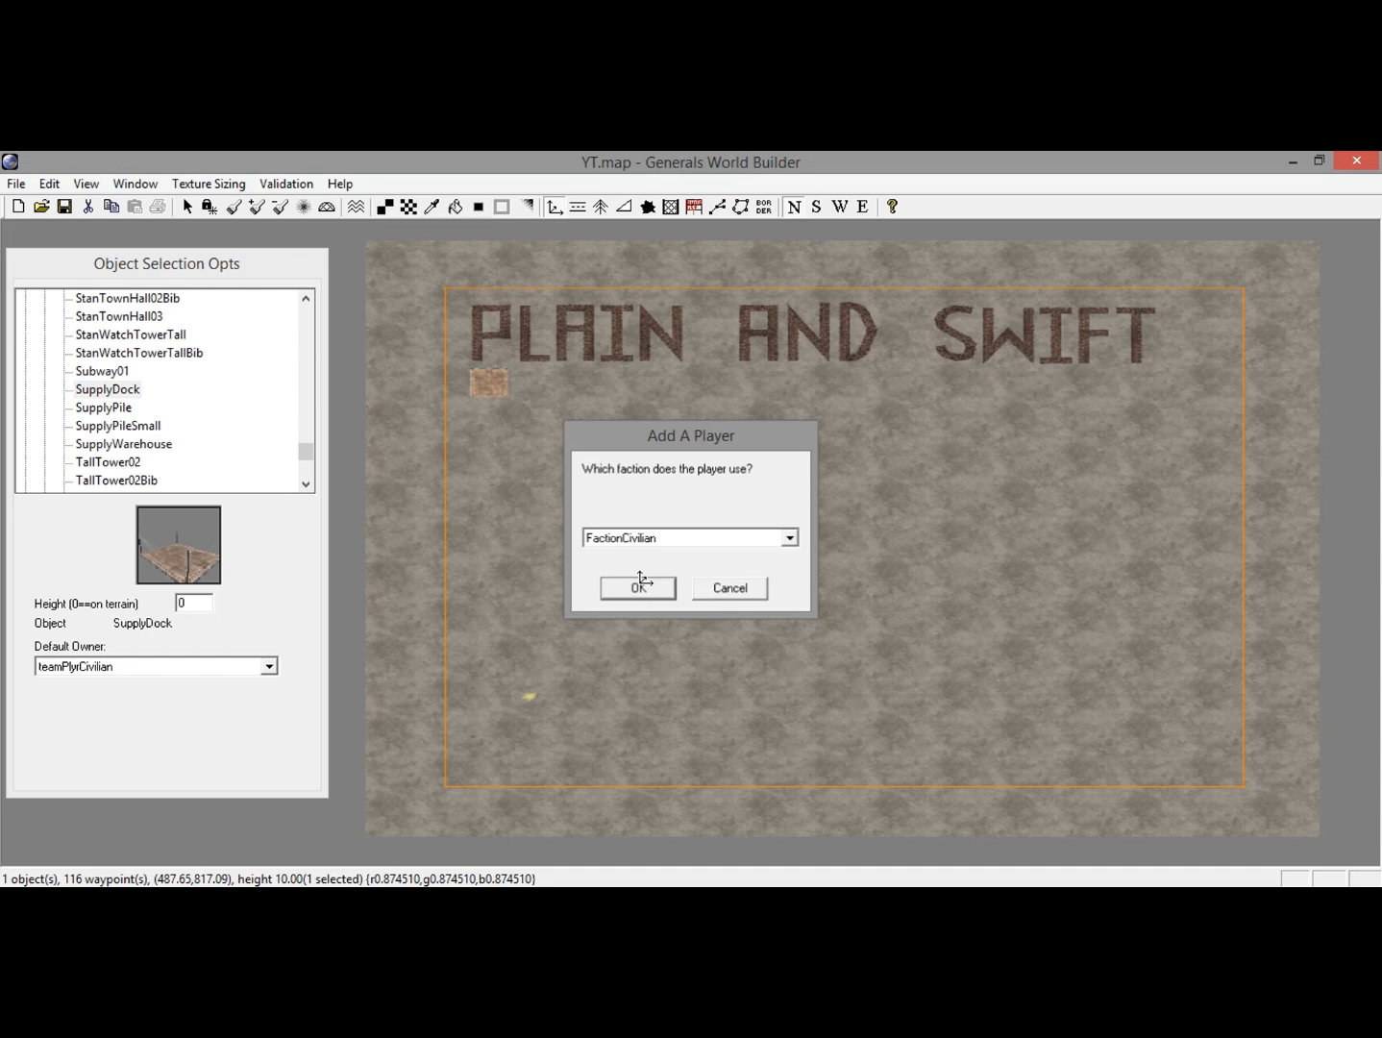
{"action": "left_click", "coordinate": [639, 586]}
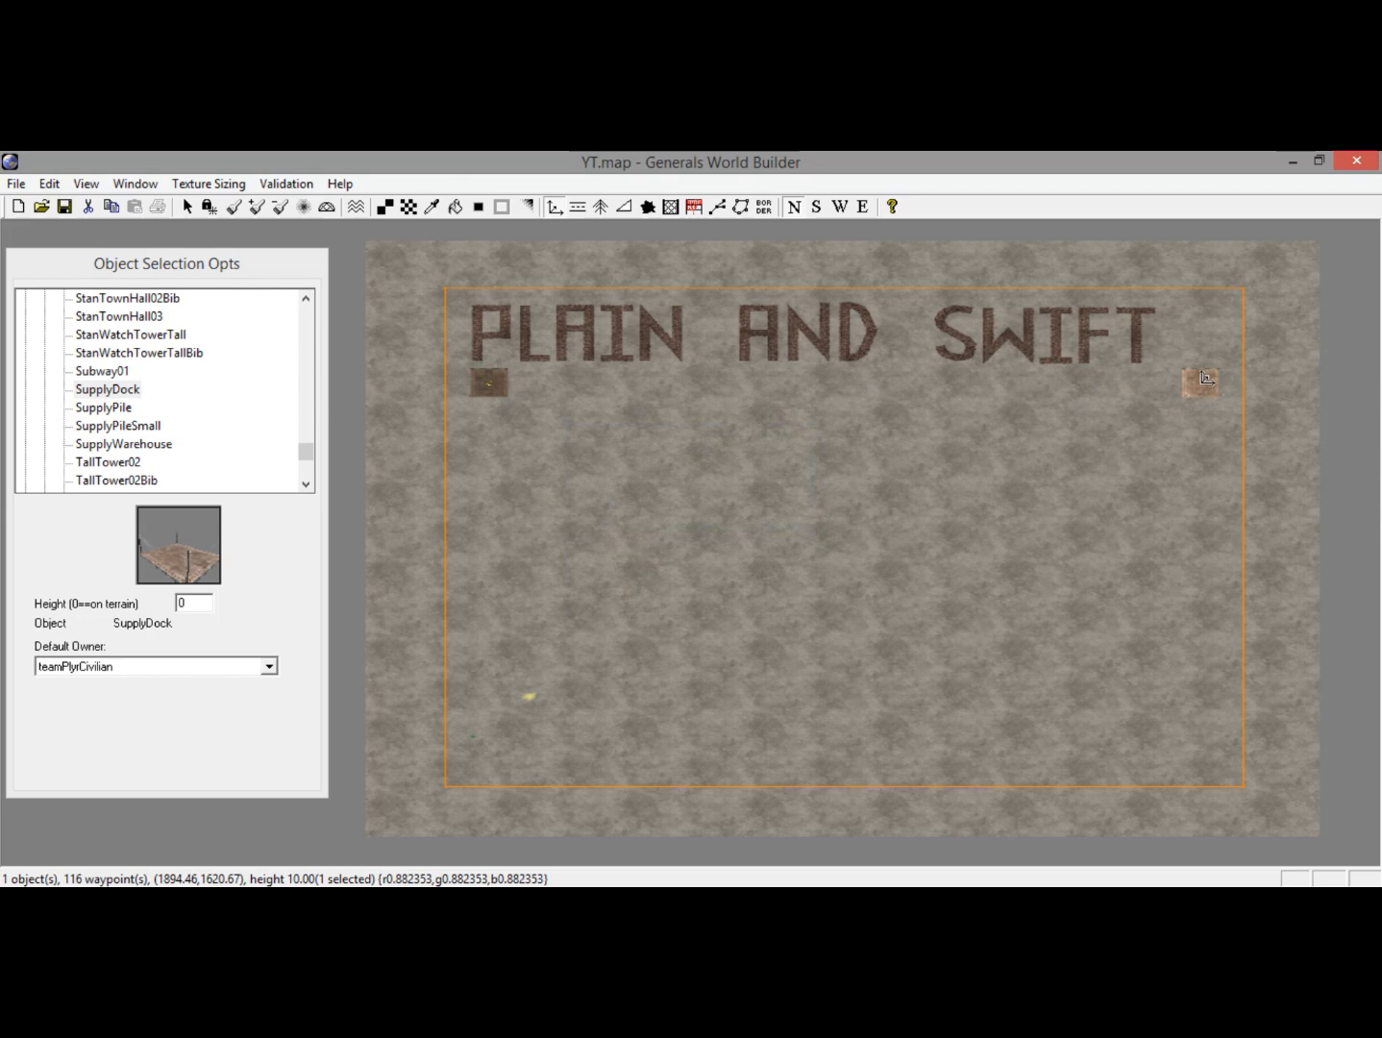
Place four more supply docks: under the end of SWIFT, in both lower corners of the map boundary, and at the map centre.
{"action": "left_click", "coordinate": [1206, 378]}
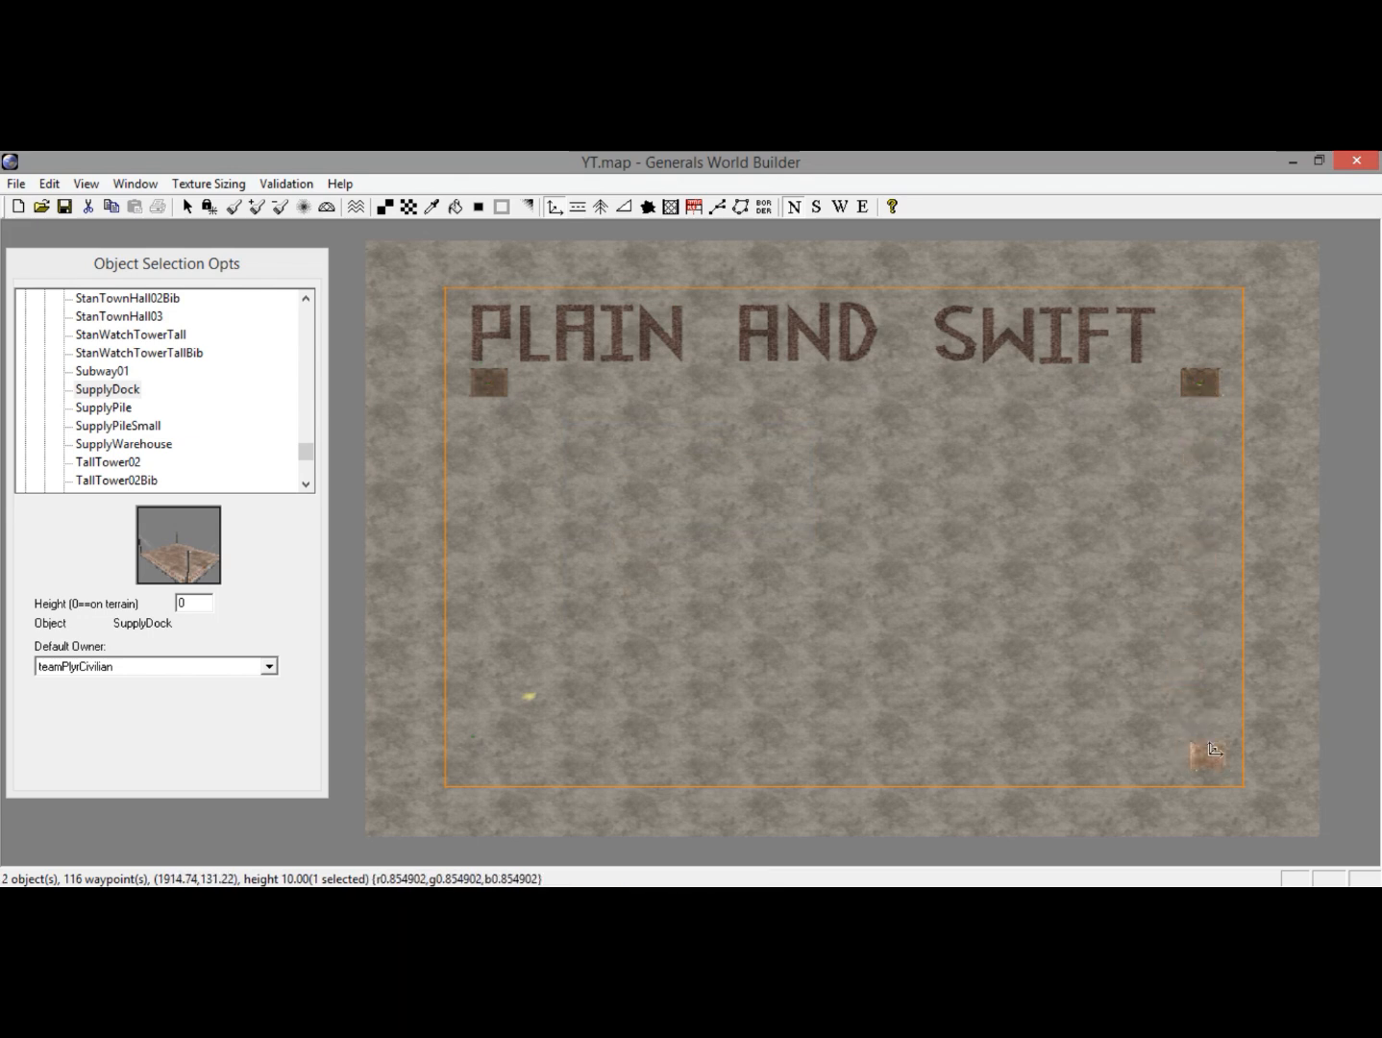
{"action": "left_click", "coordinate": [1211, 750]}
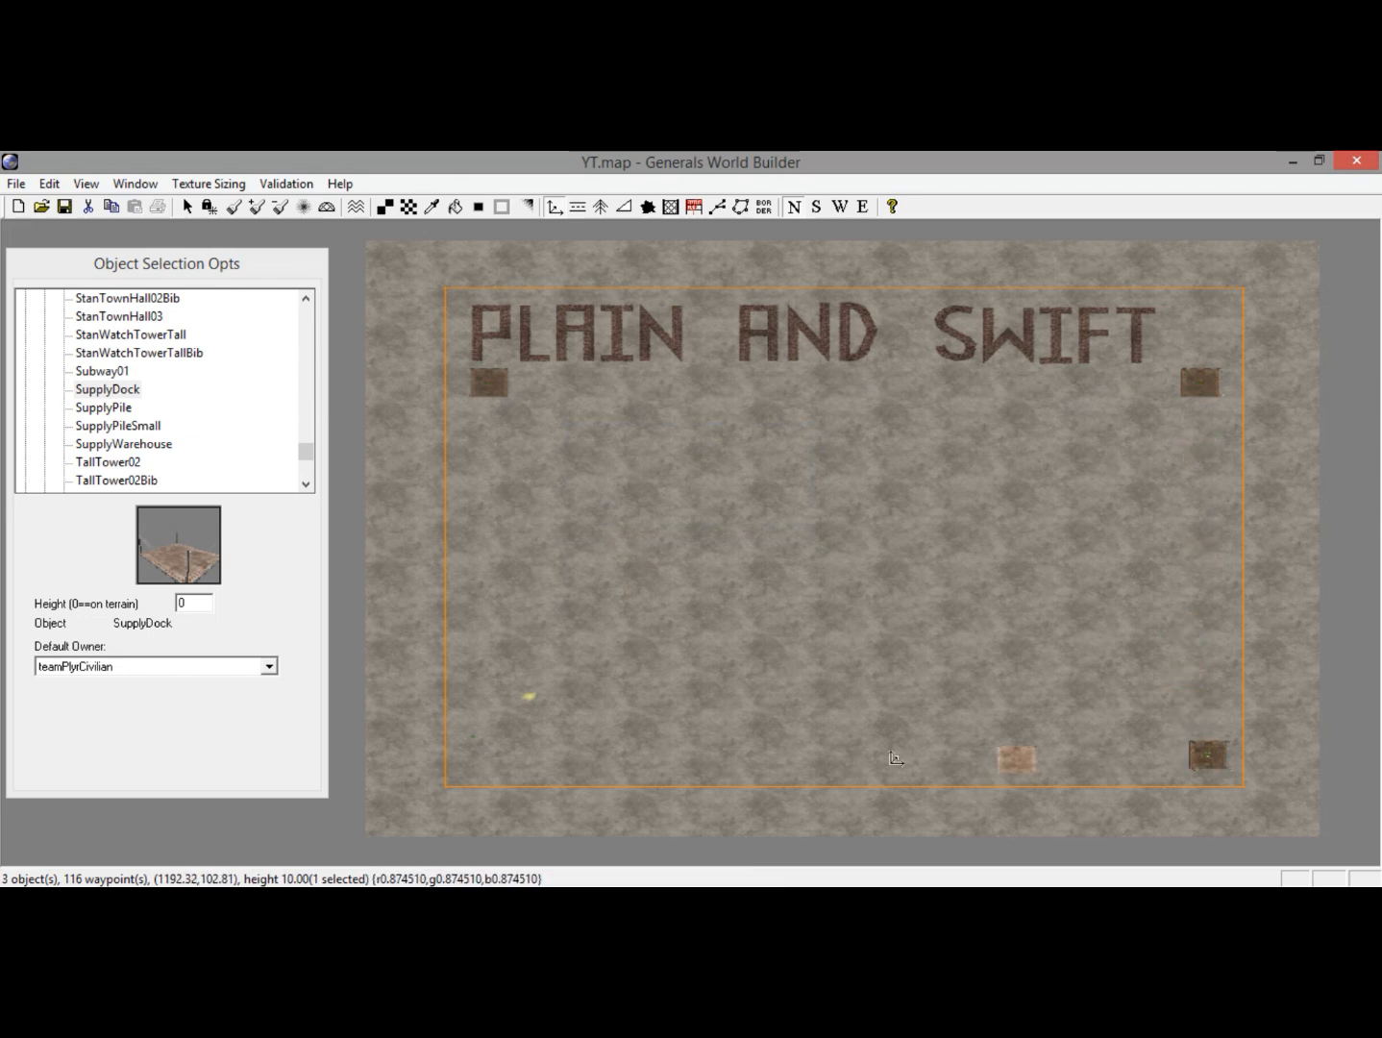
{"action": "left_click", "coordinate": [485, 751]}
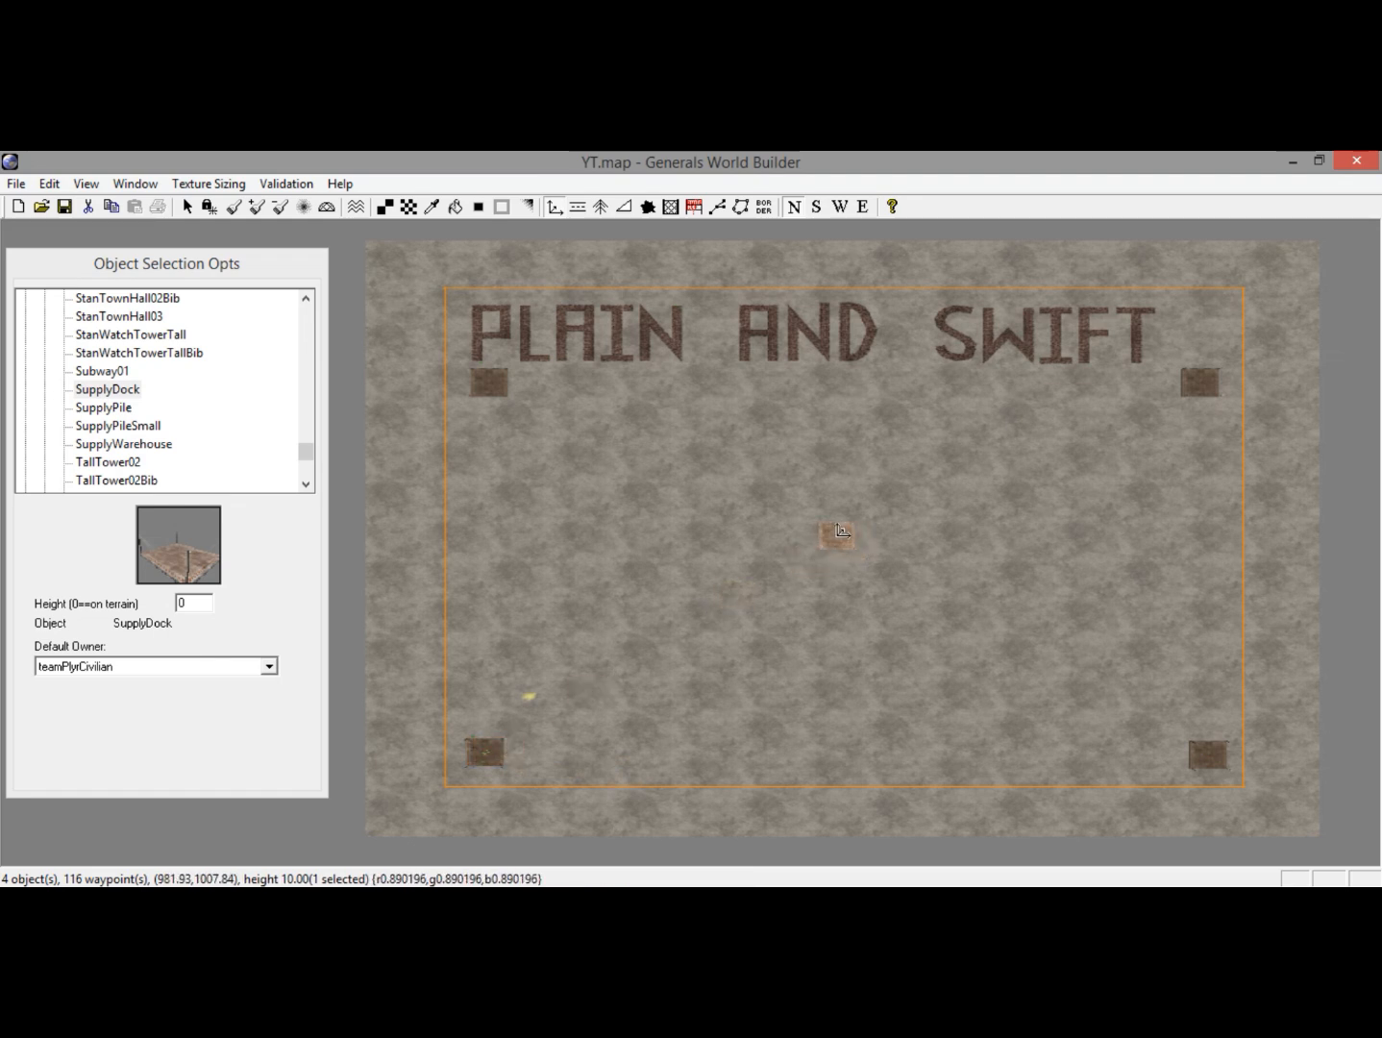
{"action": "left_click", "coordinate": [840, 531]}
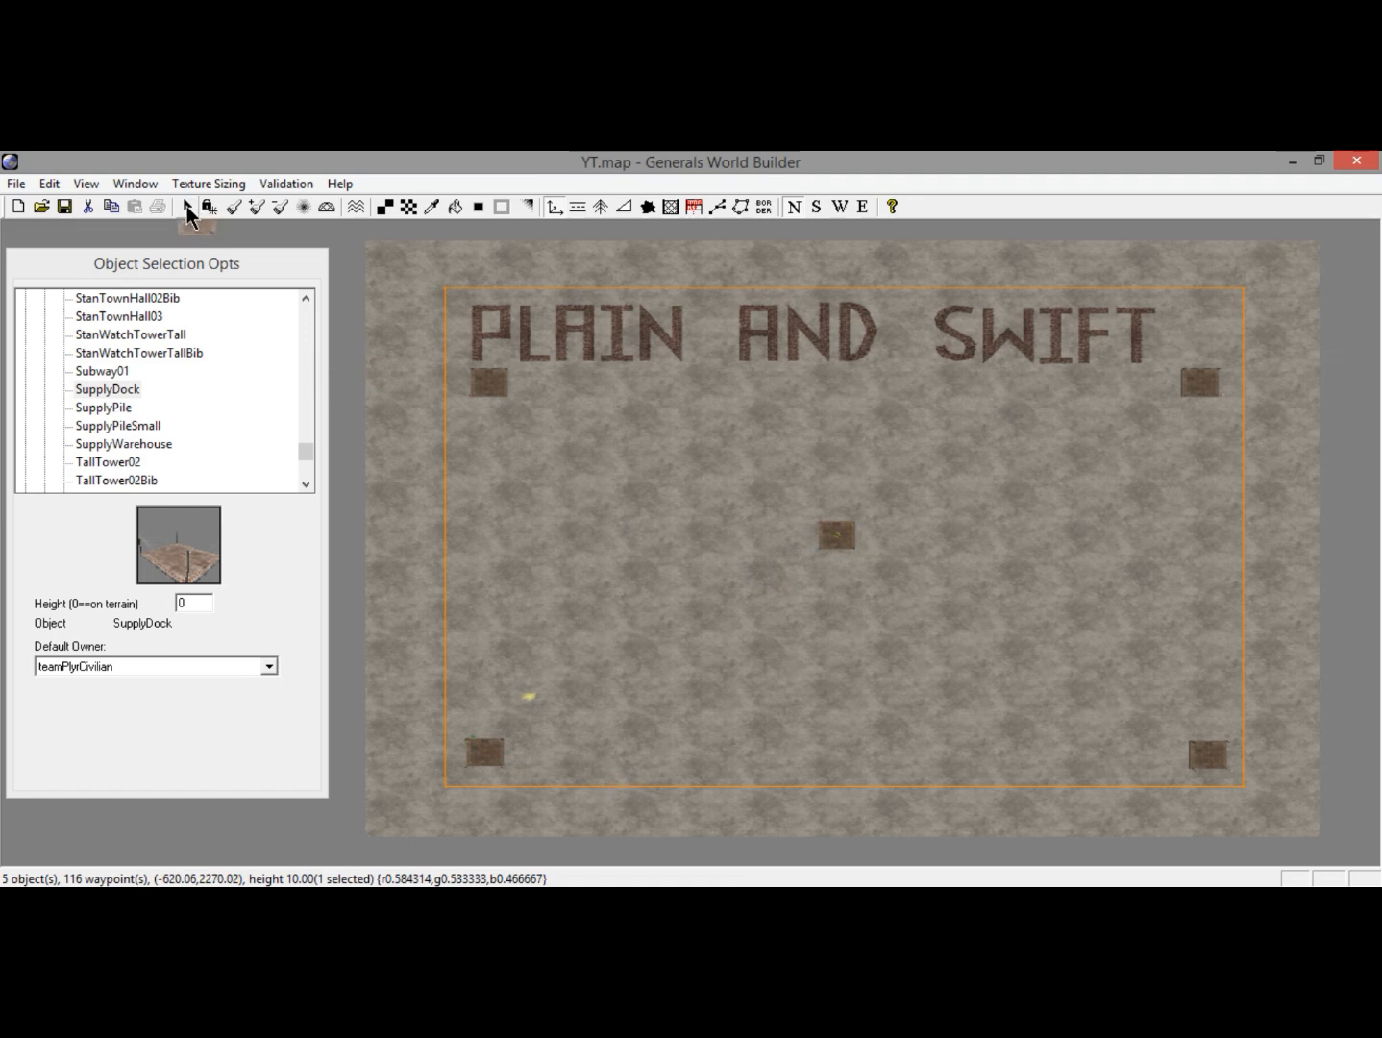
Switch to object selection and set the angle of the centre supply dock to 45.
{"action": "left_click", "coordinate": [188, 210]}
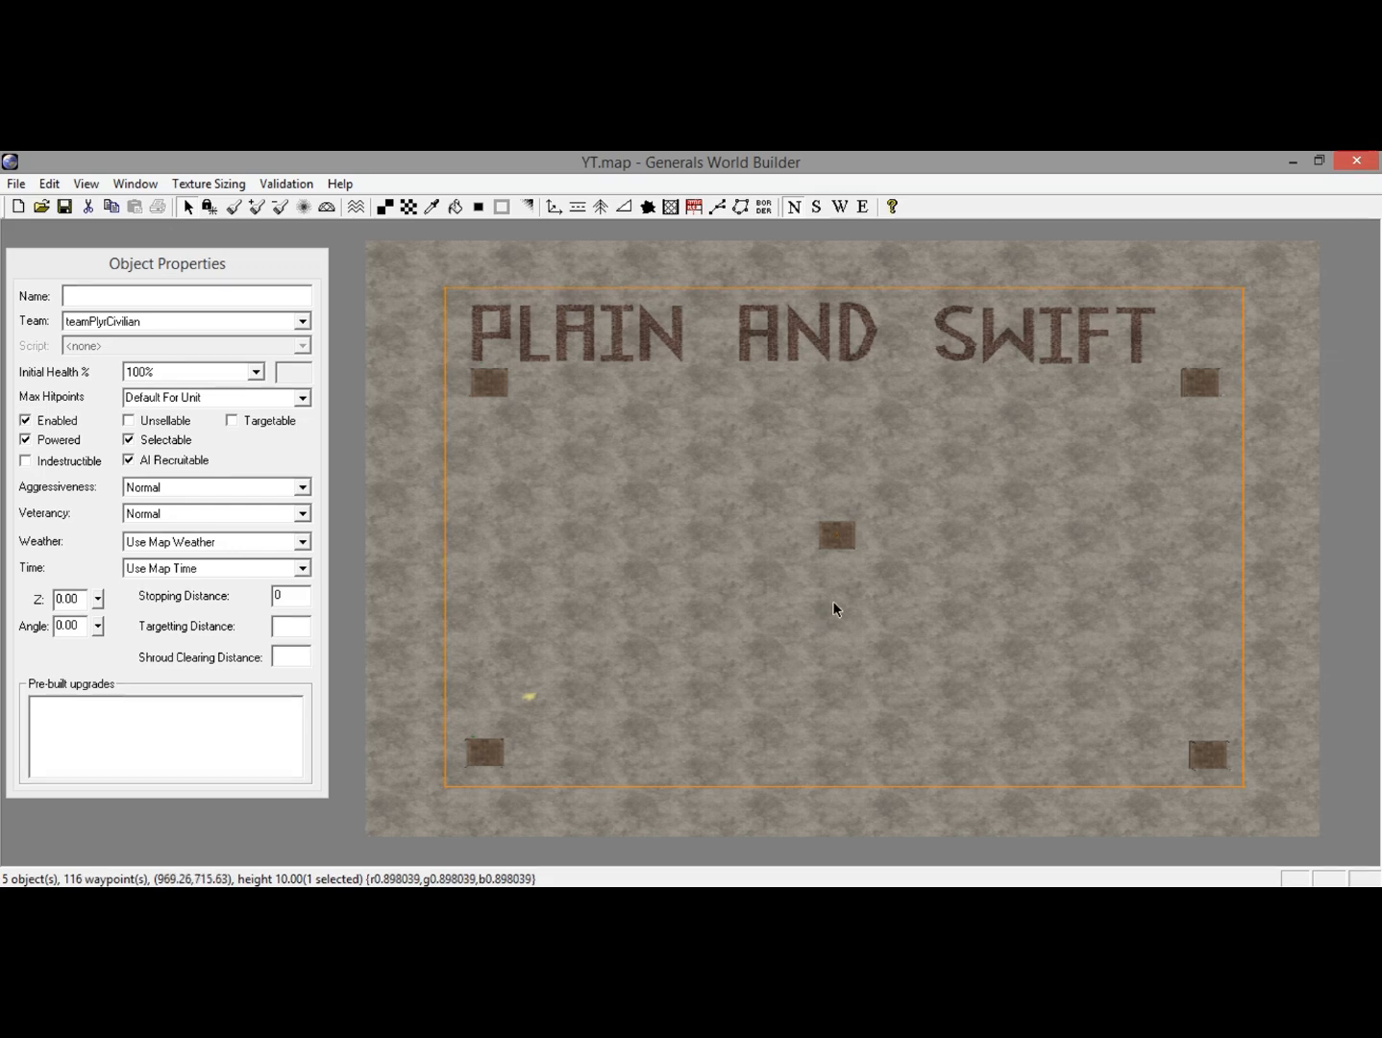
{"action": "scroll", "coordinate": [843, 572], "scroll_direction": "up", "scroll_amount": 2}
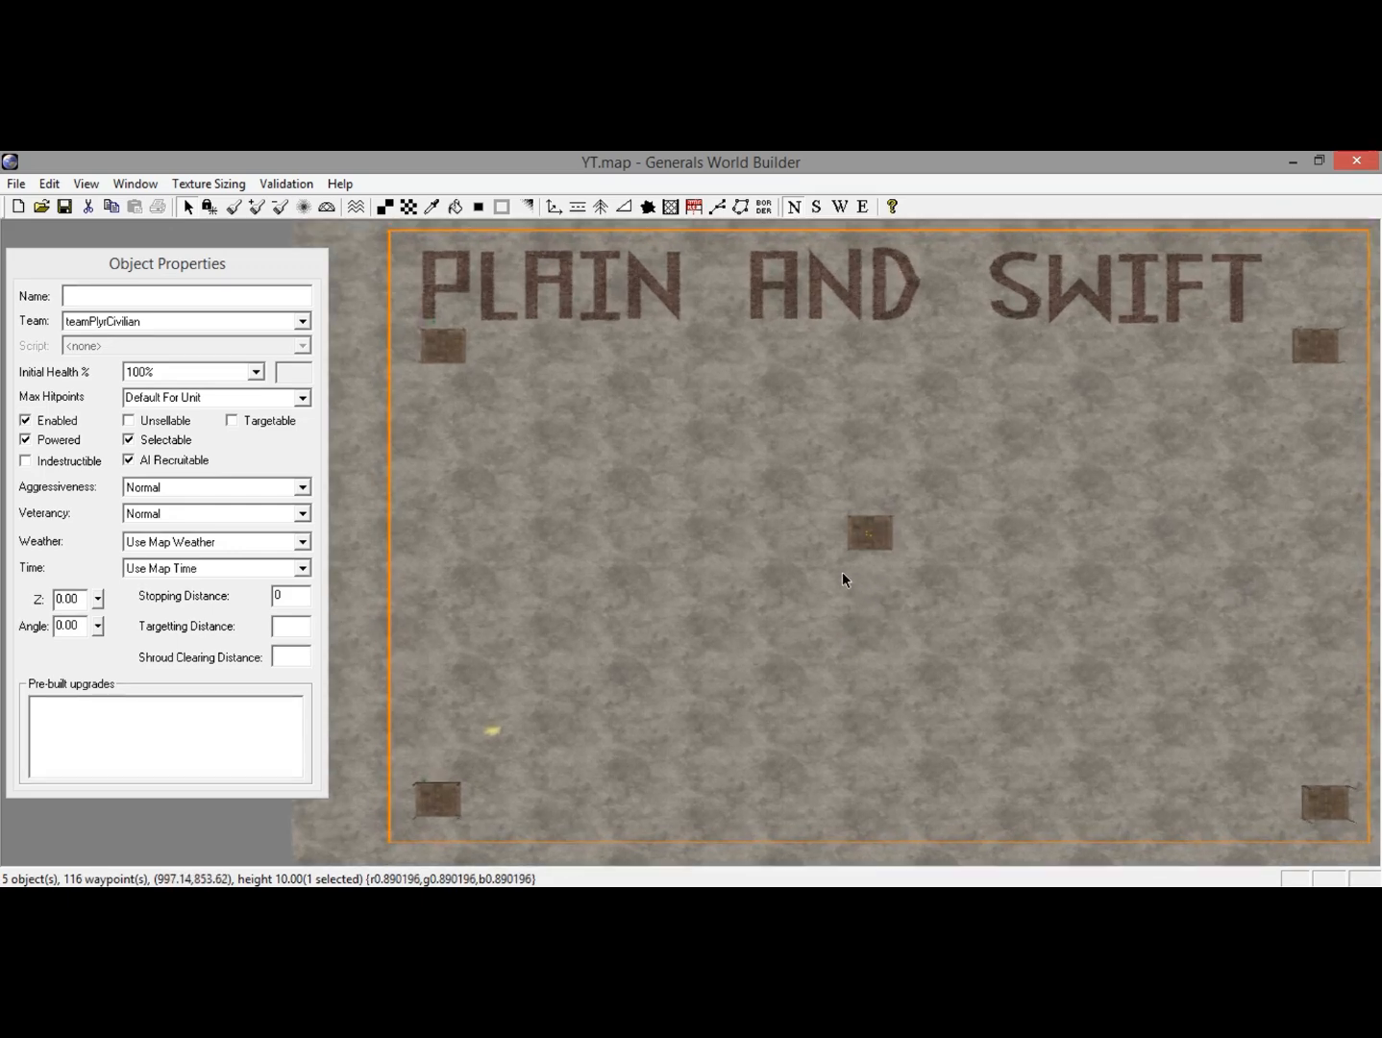
{"action": "right_click_drag", "start_coordinate": [803, 581], "coordinate": [870, 589]}
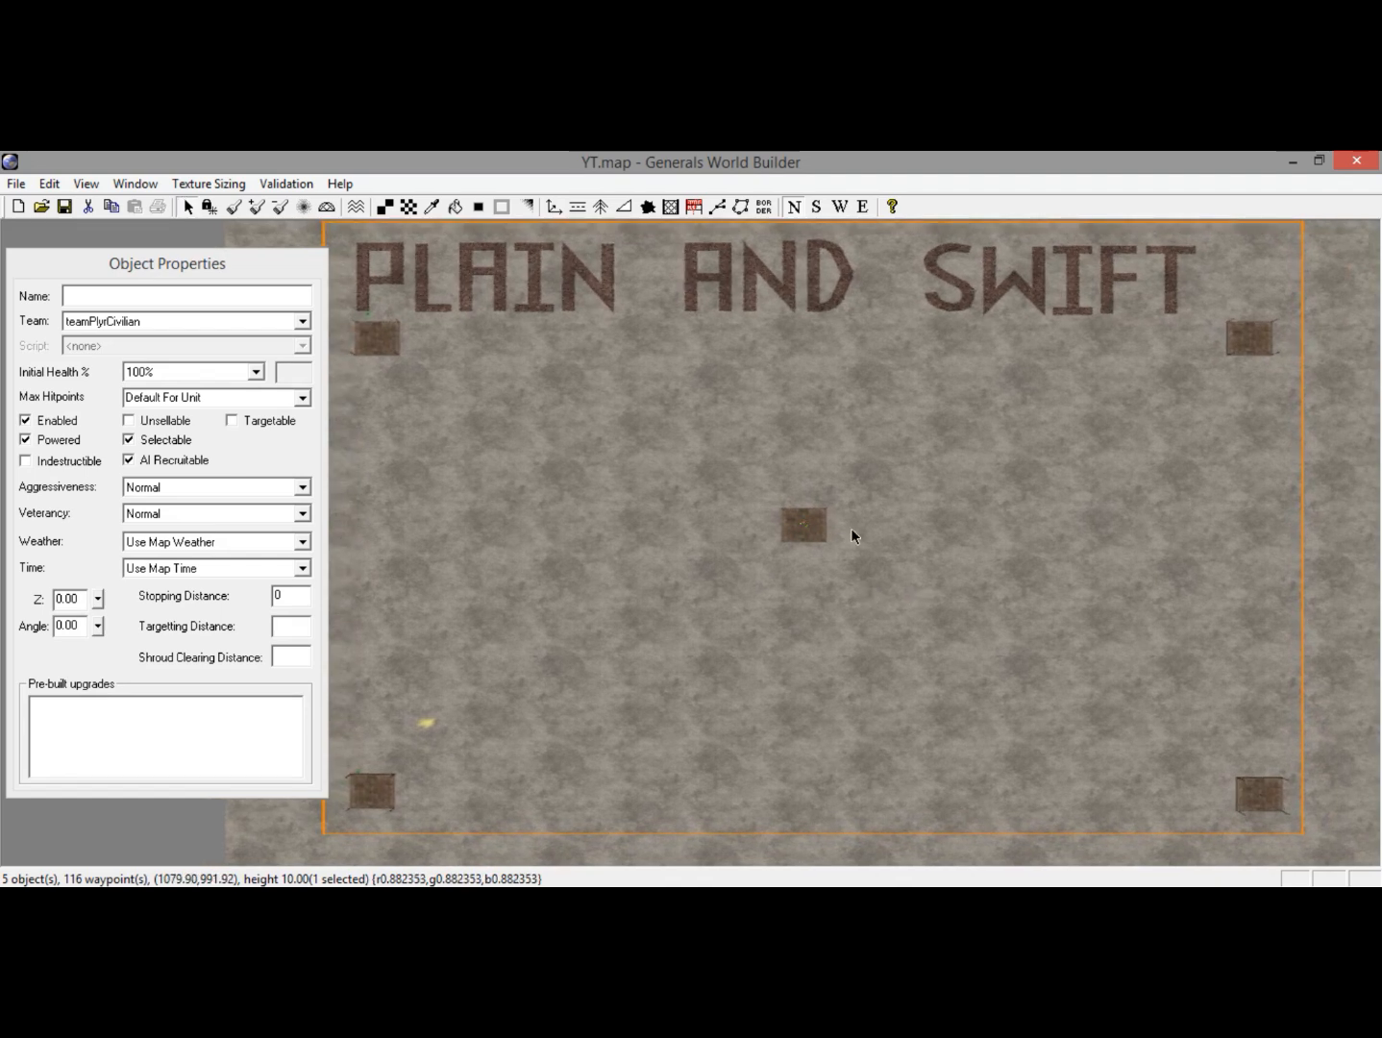
{"action": "scroll", "coordinate": [851, 527], "scroll_direction": "up", "scroll_amount": 1}
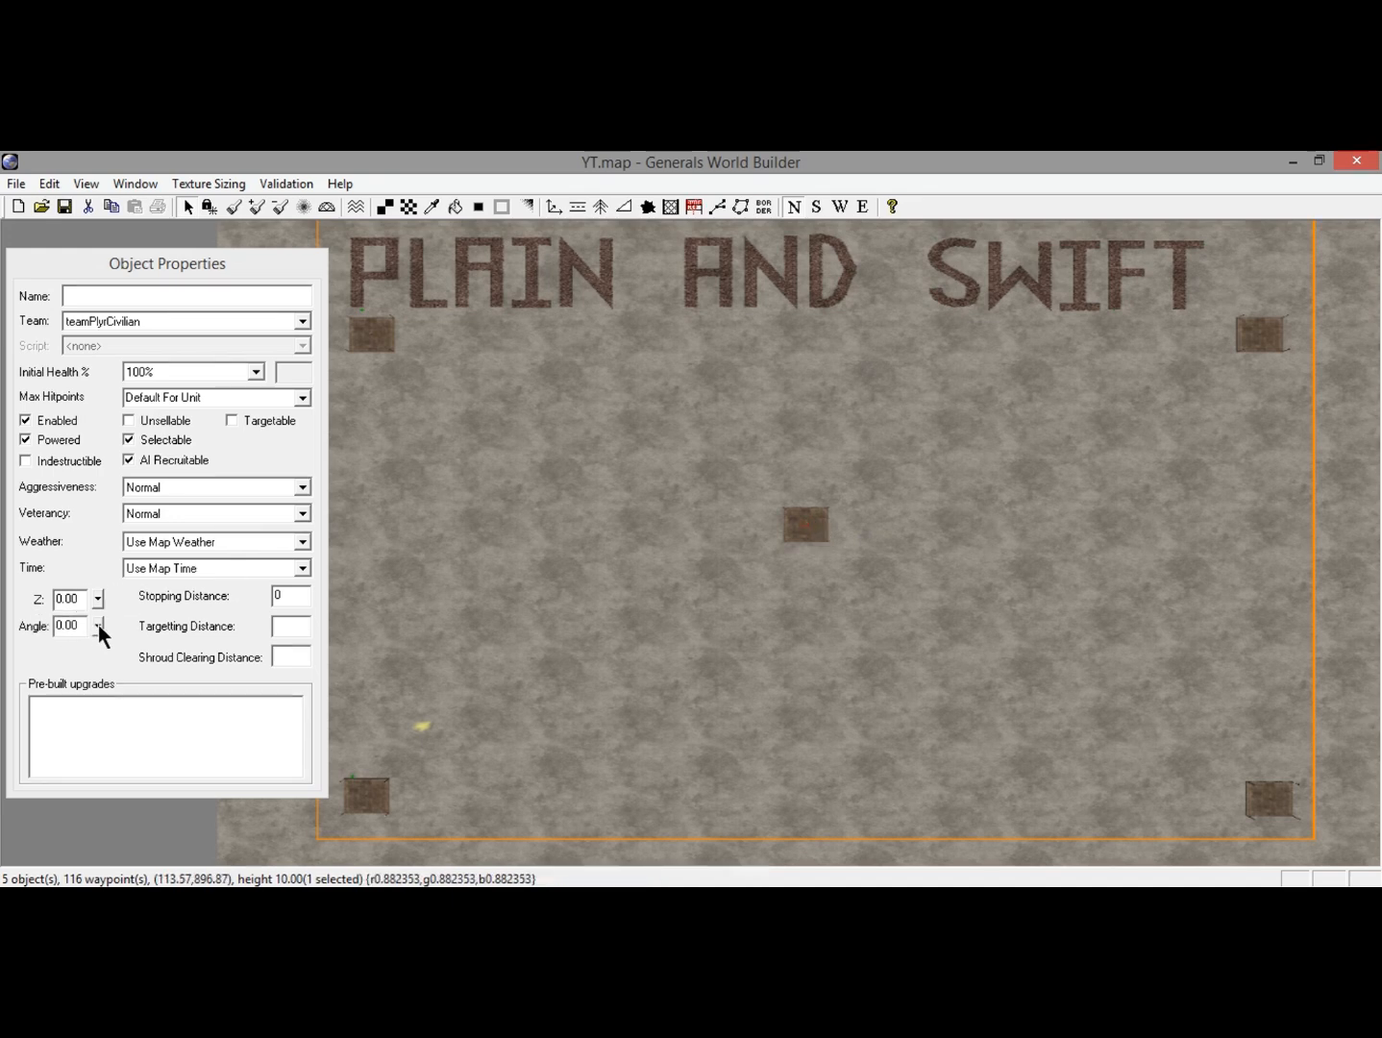
{"action": "left_click_drag", "start_coordinate": [98, 624], "coordinate": [18, 626]}
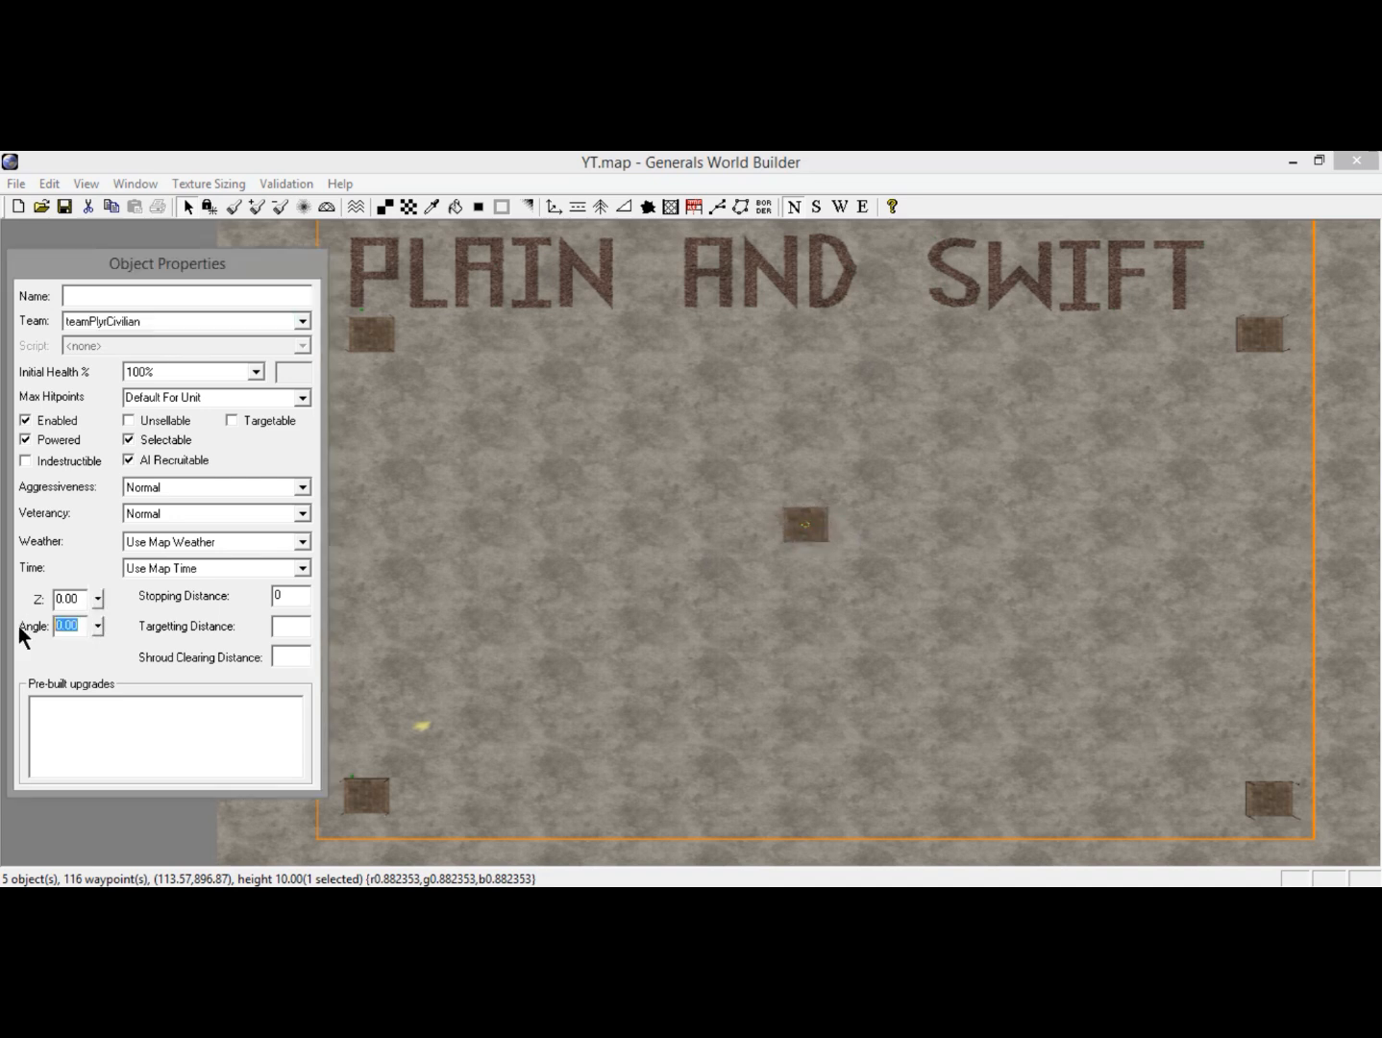
{"action": "type", "text": "45"}
Try a different Z height for the centre supply dock and return it to 0.00.
{"action": "left_click", "coordinate": [75, 598]}
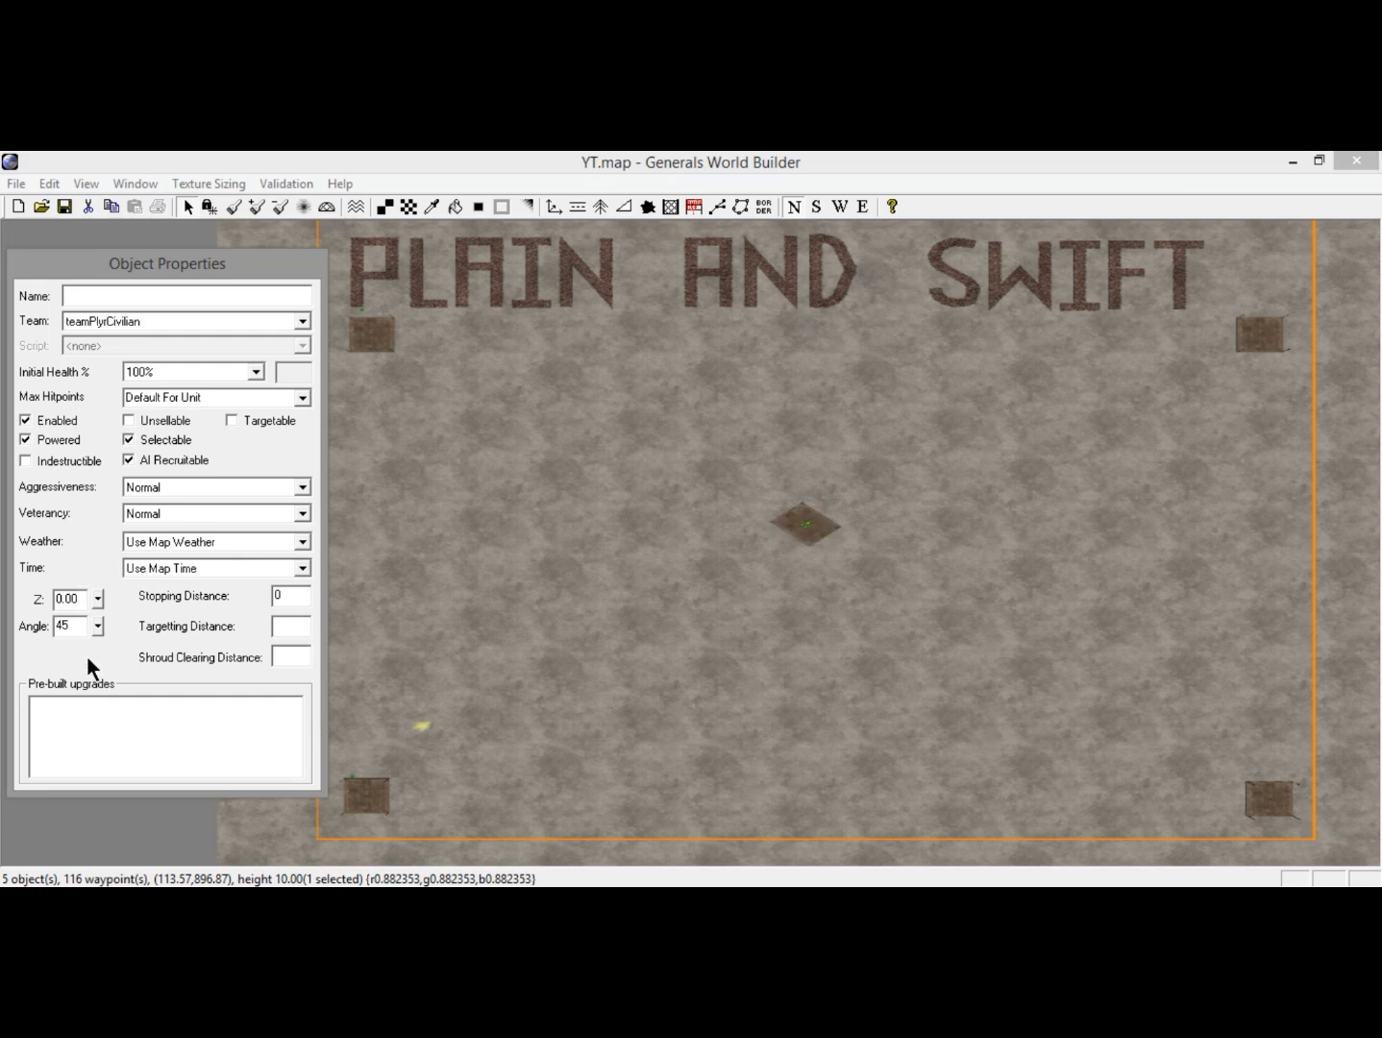
{"action": "left_click", "coordinate": [97, 600]}
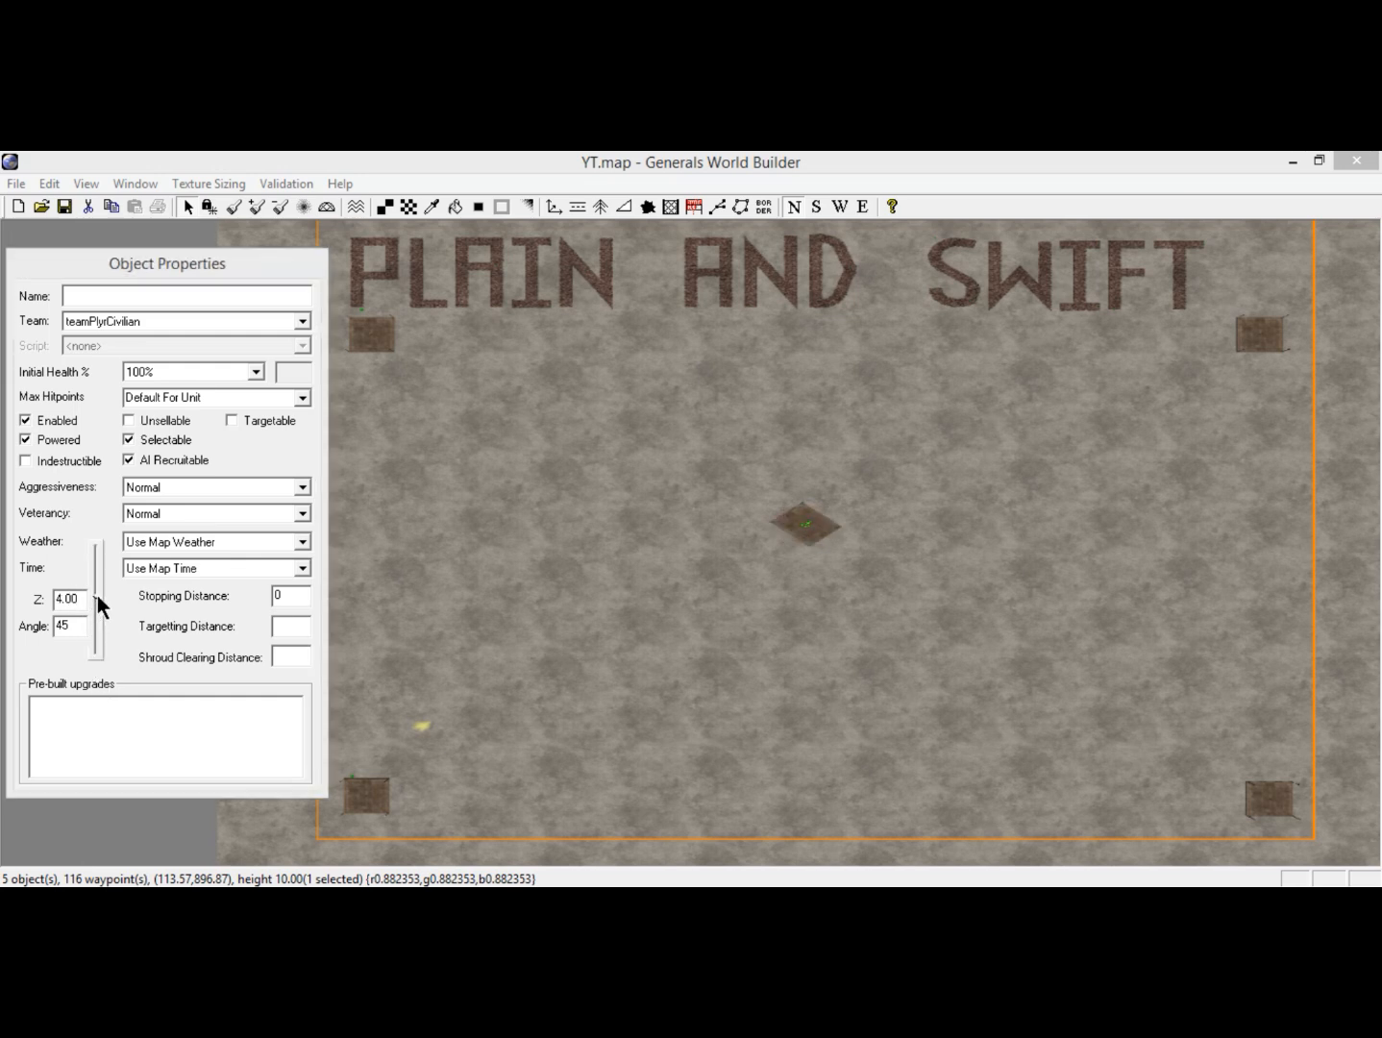
{"action": "left_click_drag", "start_coordinate": [97, 589], "coordinate": [97, 599]}
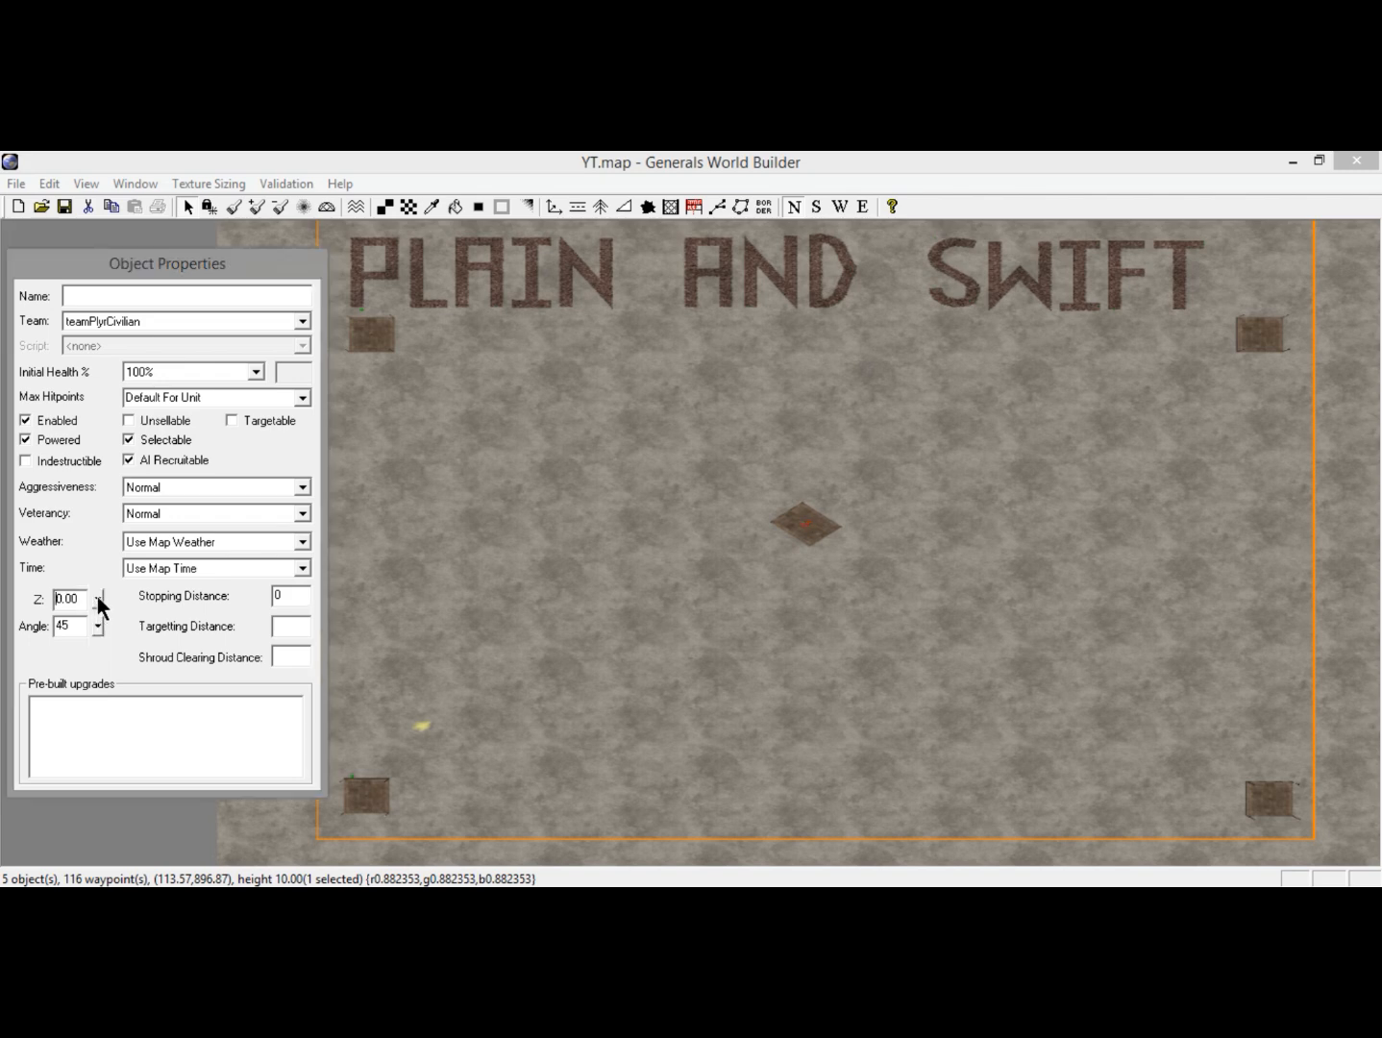
Turn off the top-down view and try the Z height adjustment on the centre supply dock in a close perspective view.
{"action": "left_click", "coordinate": [93, 167]}
{"action": "left_click", "coordinate": [86, 184]}
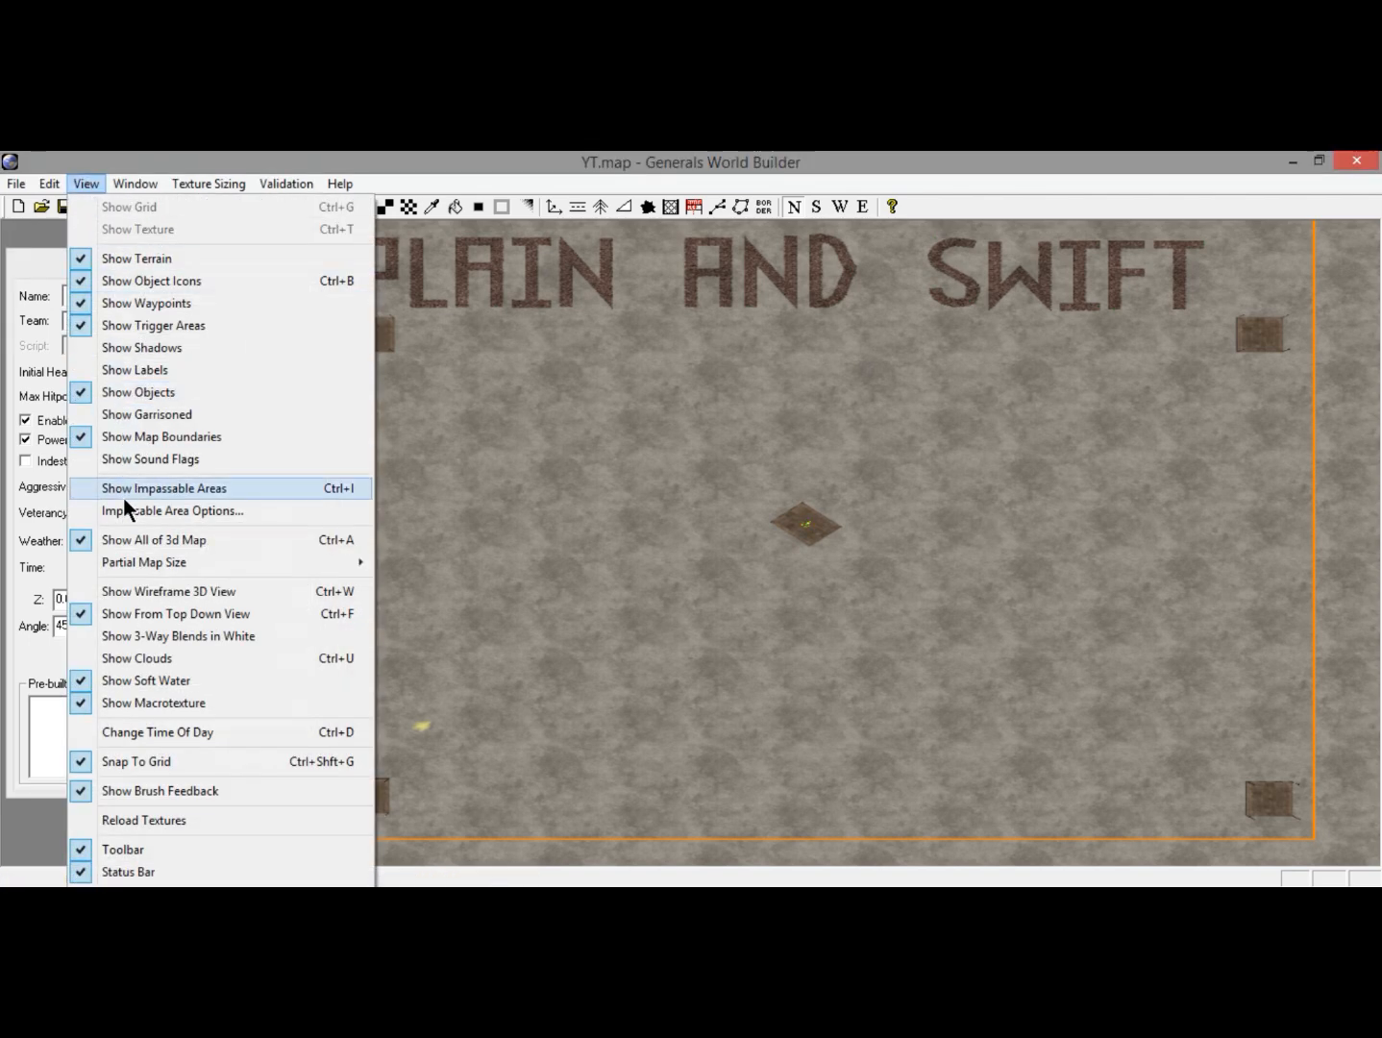
{"action": "left_click", "coordinate": [136, 613]}
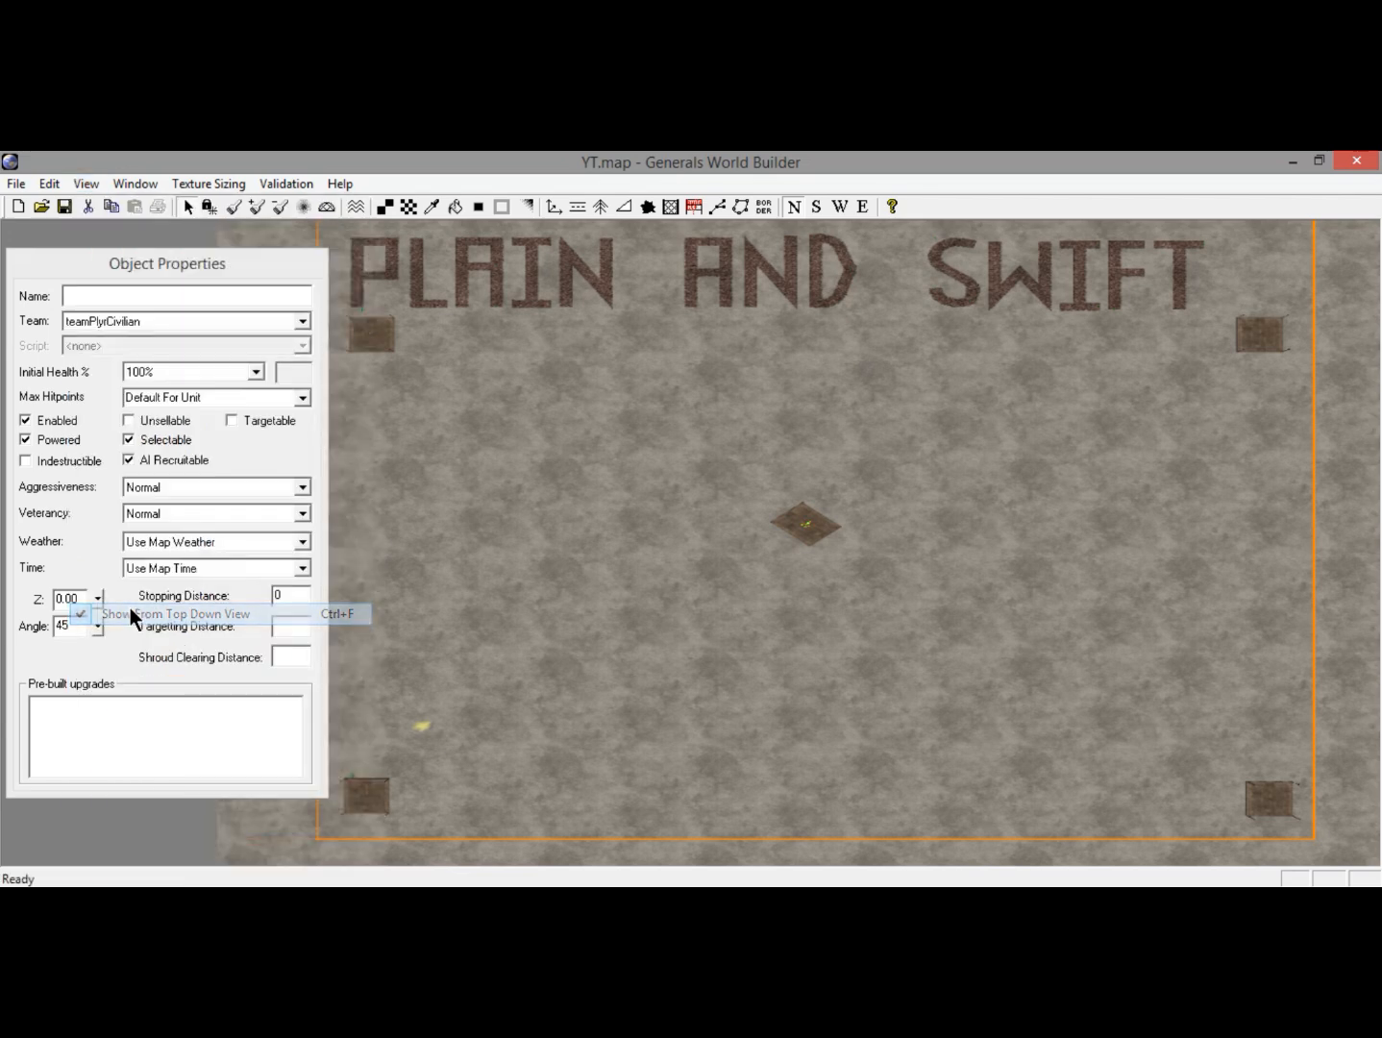
{"action": "scroll", "coordinate": [817, 550], "scroll_direction": "up", "scroll_amount": 10}
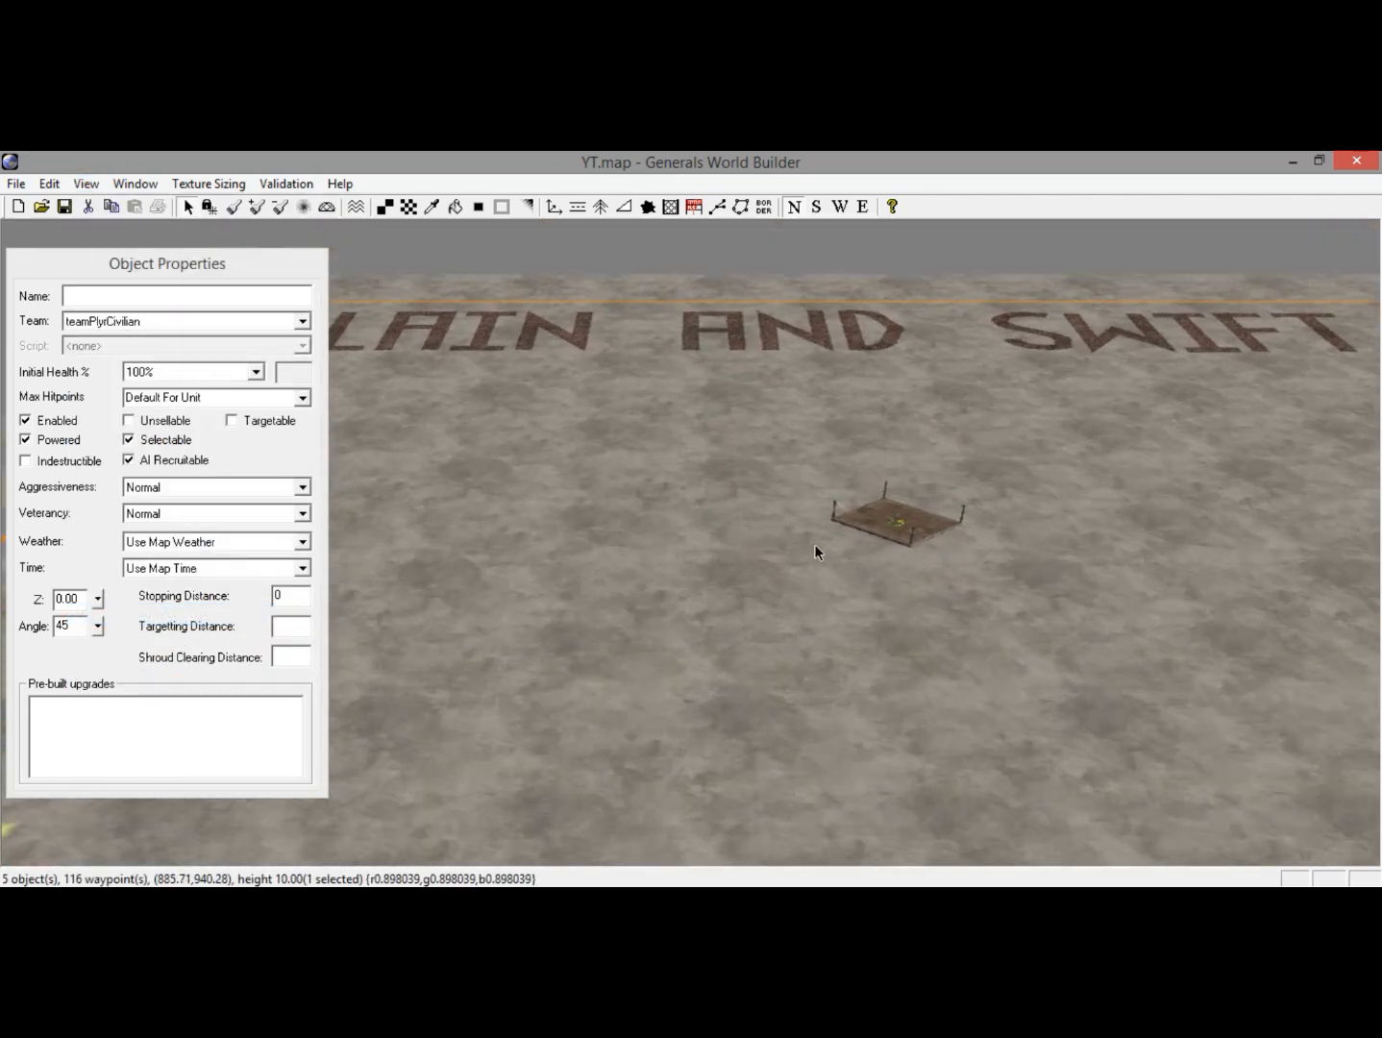
{"action": "right_click_drag", "start_coordinate": [872, 550], "coordinate": [1020, 555]}
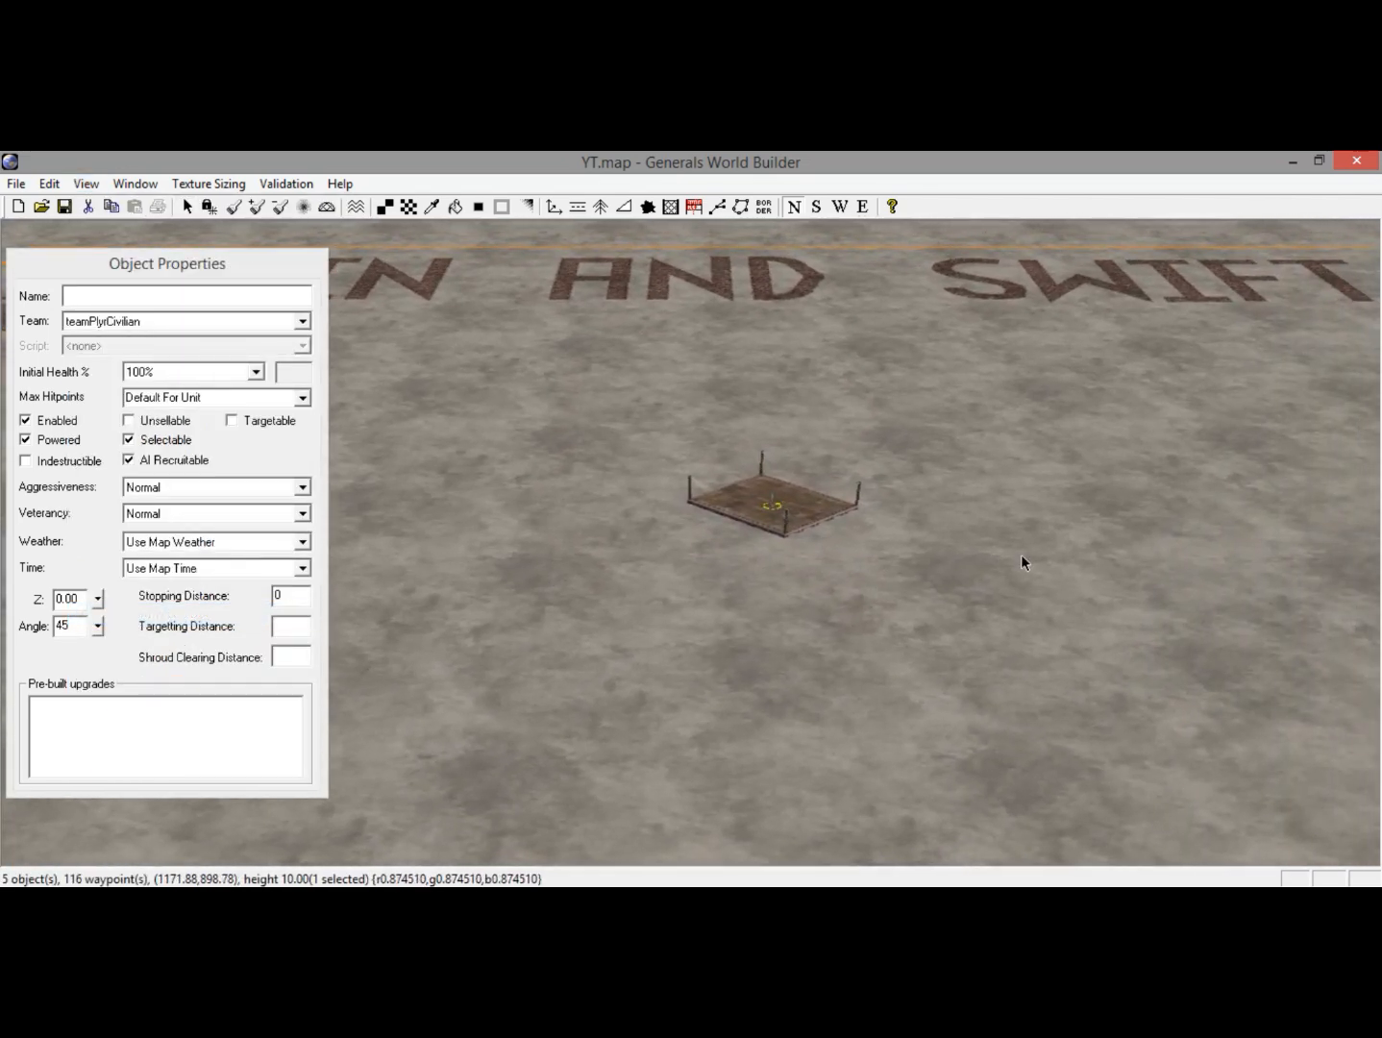
{"action": "mouse_move", "coordinate": [99, 598]}
{"action": "left_mouse_down"}
{"action": "mouse_move", "coordinate": [99, 563]}
{"action": "mouse_move", "coordinate": [96, 608]}
{"action": "mouse_move", "coordinate": [96, 597]}
{"action": "left_mouse_up"}
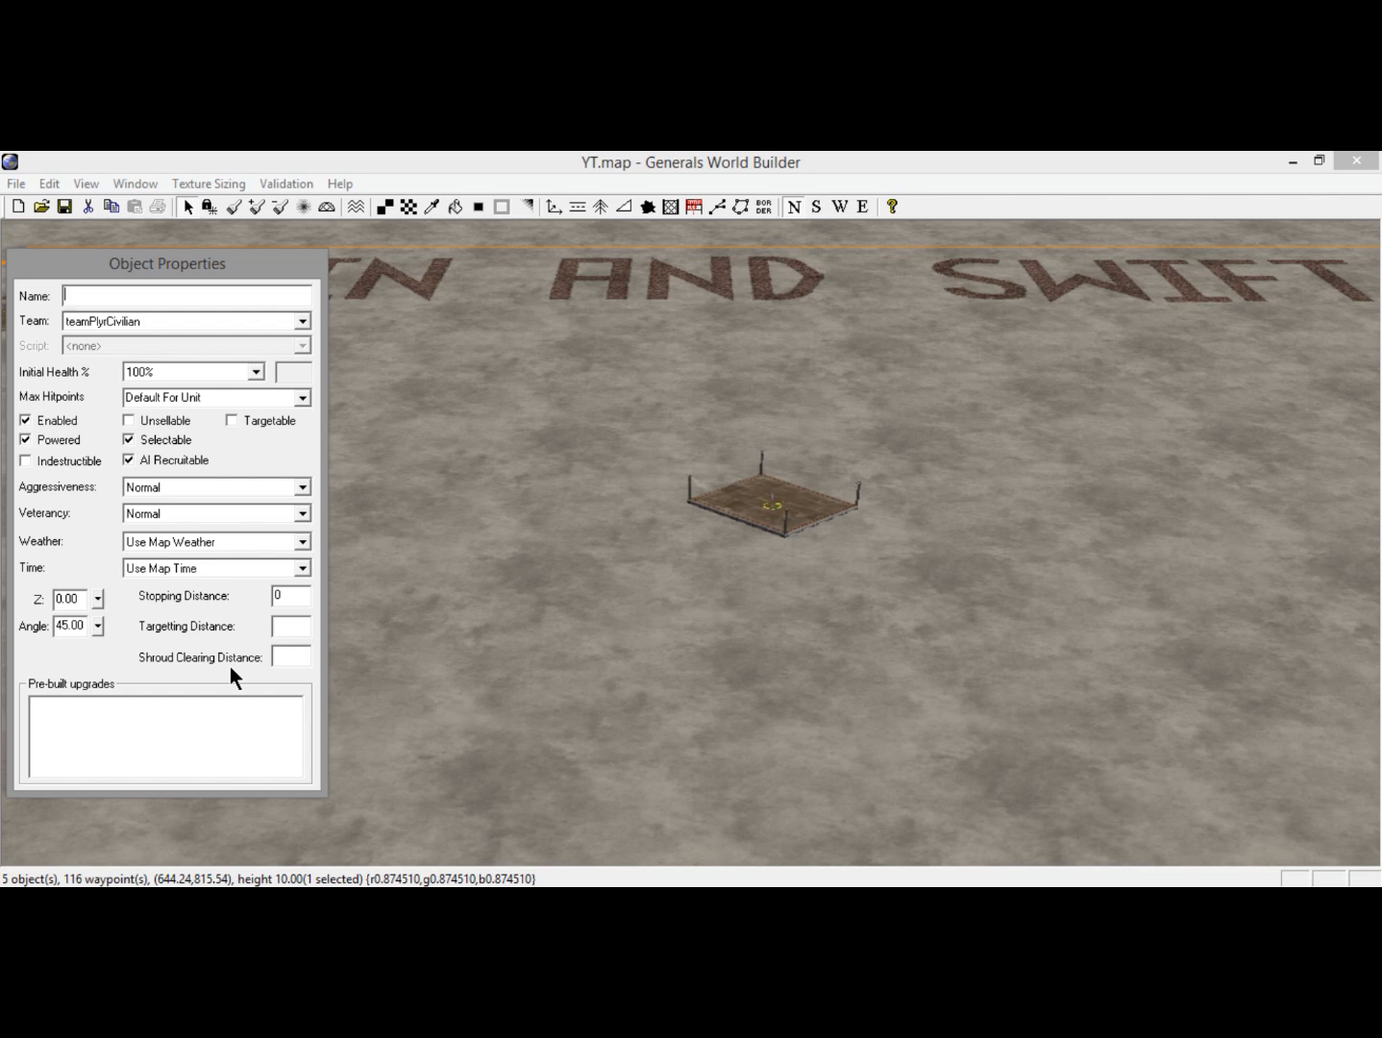
Name the centre supply dock supplydock5 and review its team options, keeping teamPlyrCivilian.
{"action": "type", "text": "u"}
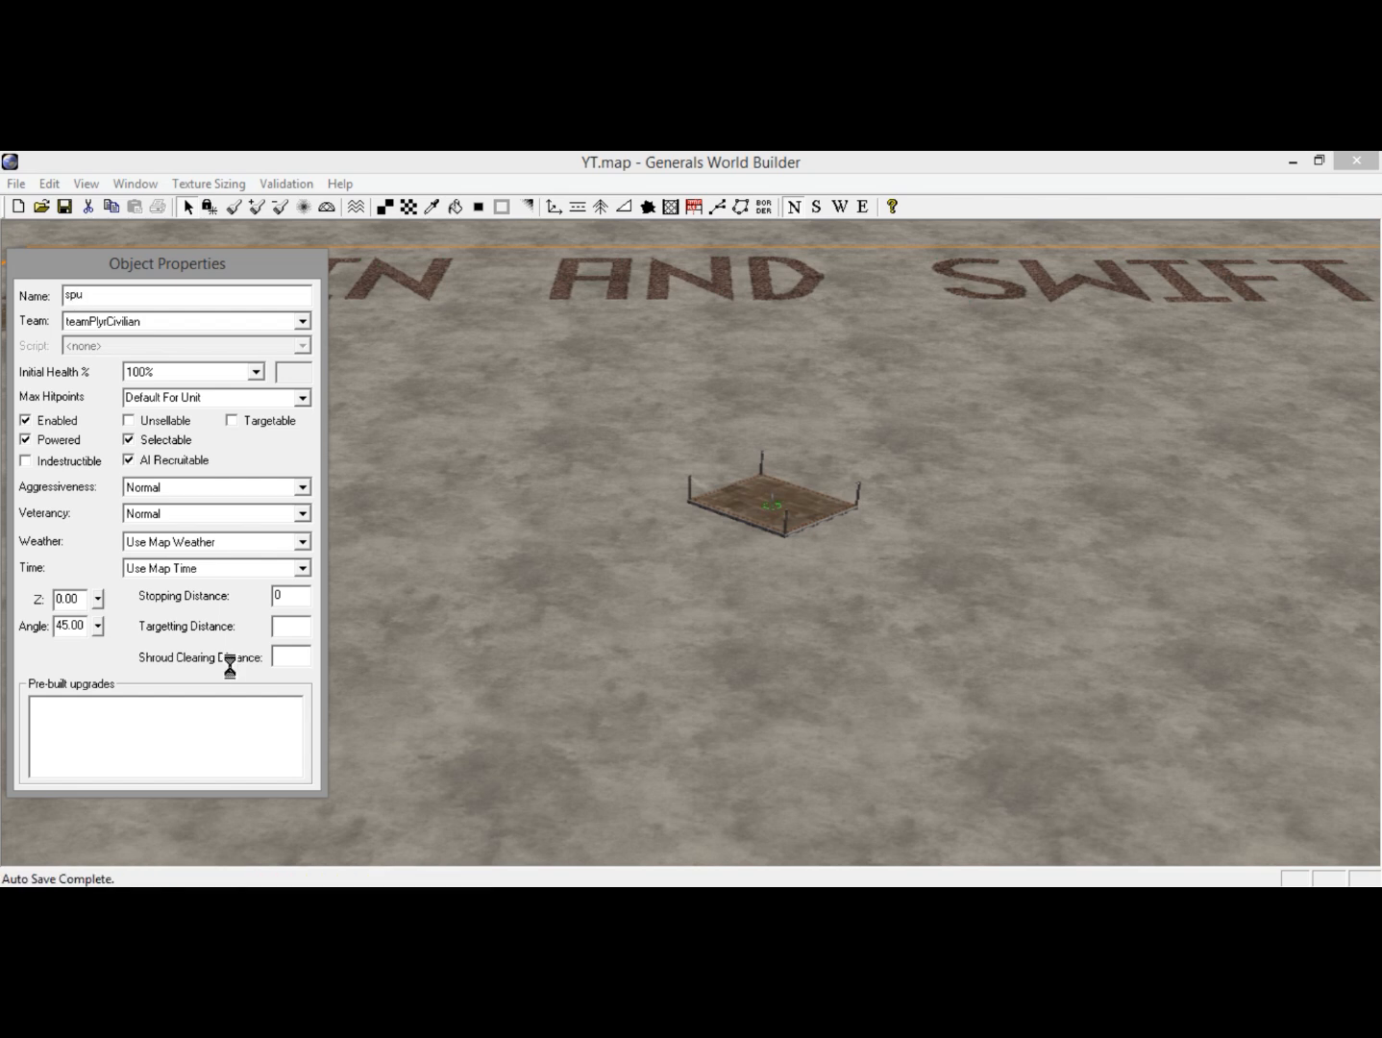
{"action": "type", "text": "pplydock5"}
{"action": "left_click", "coordinate": [150, 321]}
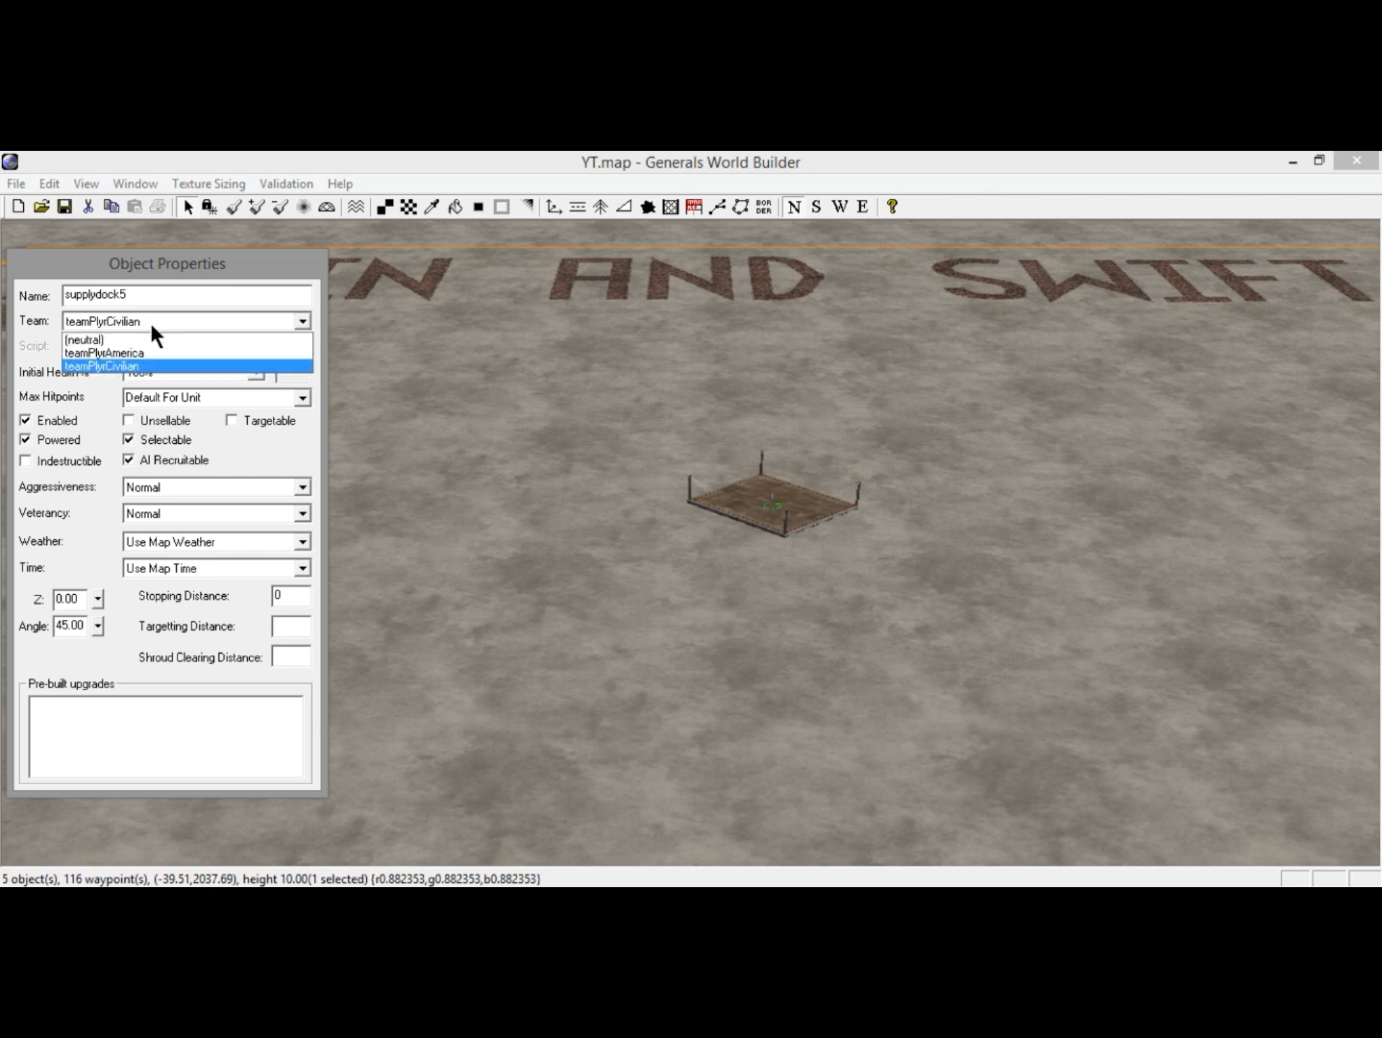
{"action": "left_click", "coordinate": [150, 320]}
{"action": "left_click", "coordinate": [151, 323]}
{"action": "left_click", "coordinate": [151, 323]}
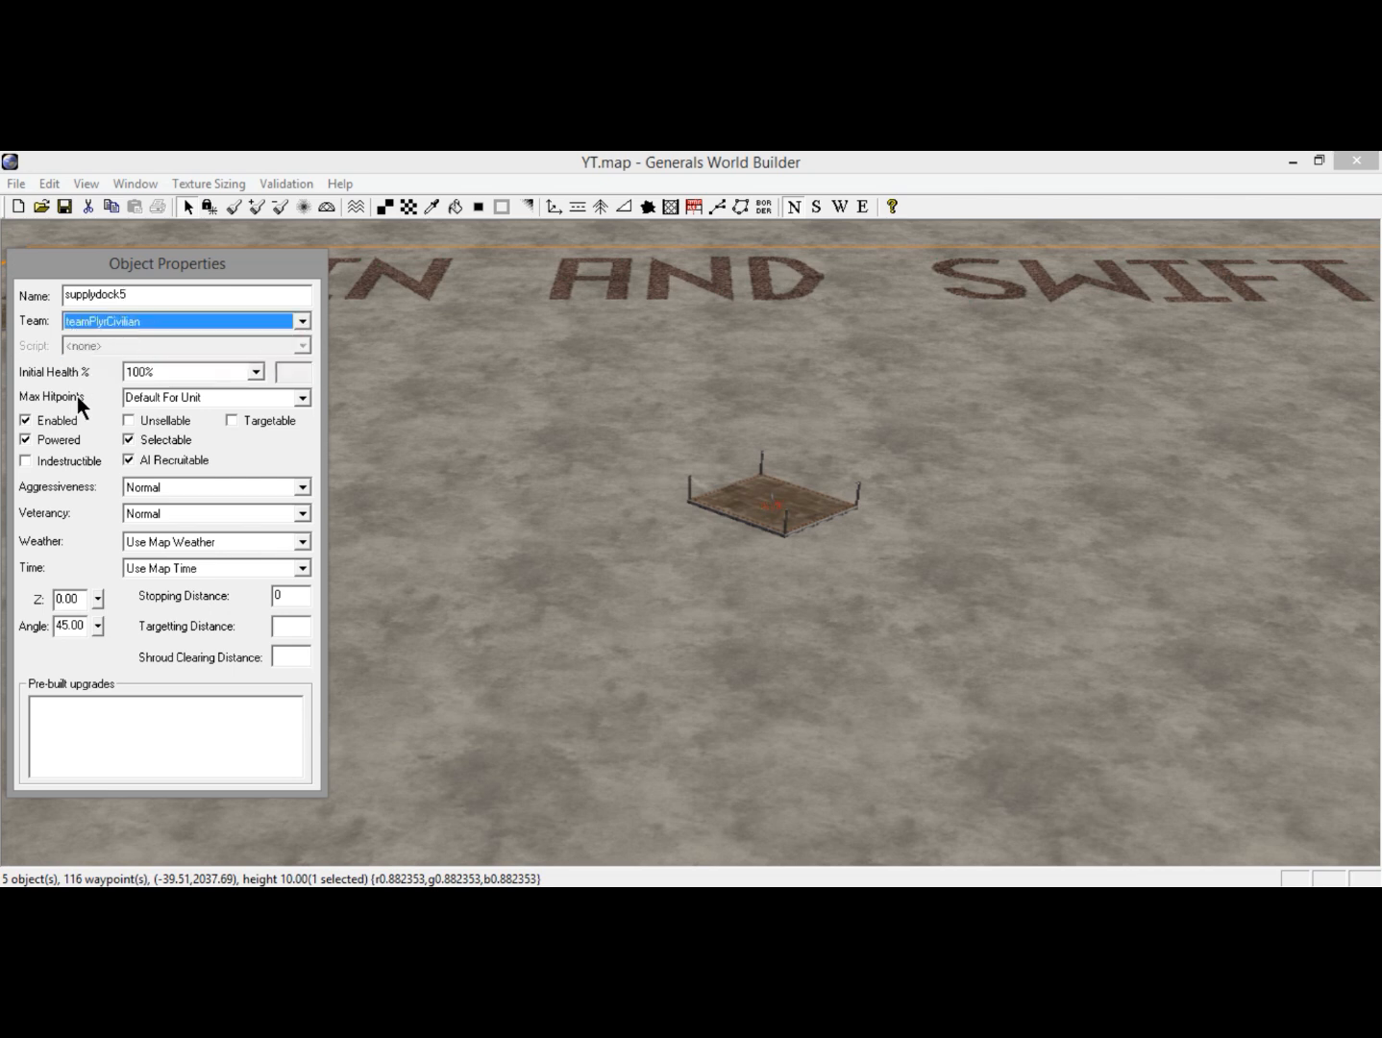
{"action": "left_click", "coordinate": [178, 161]}
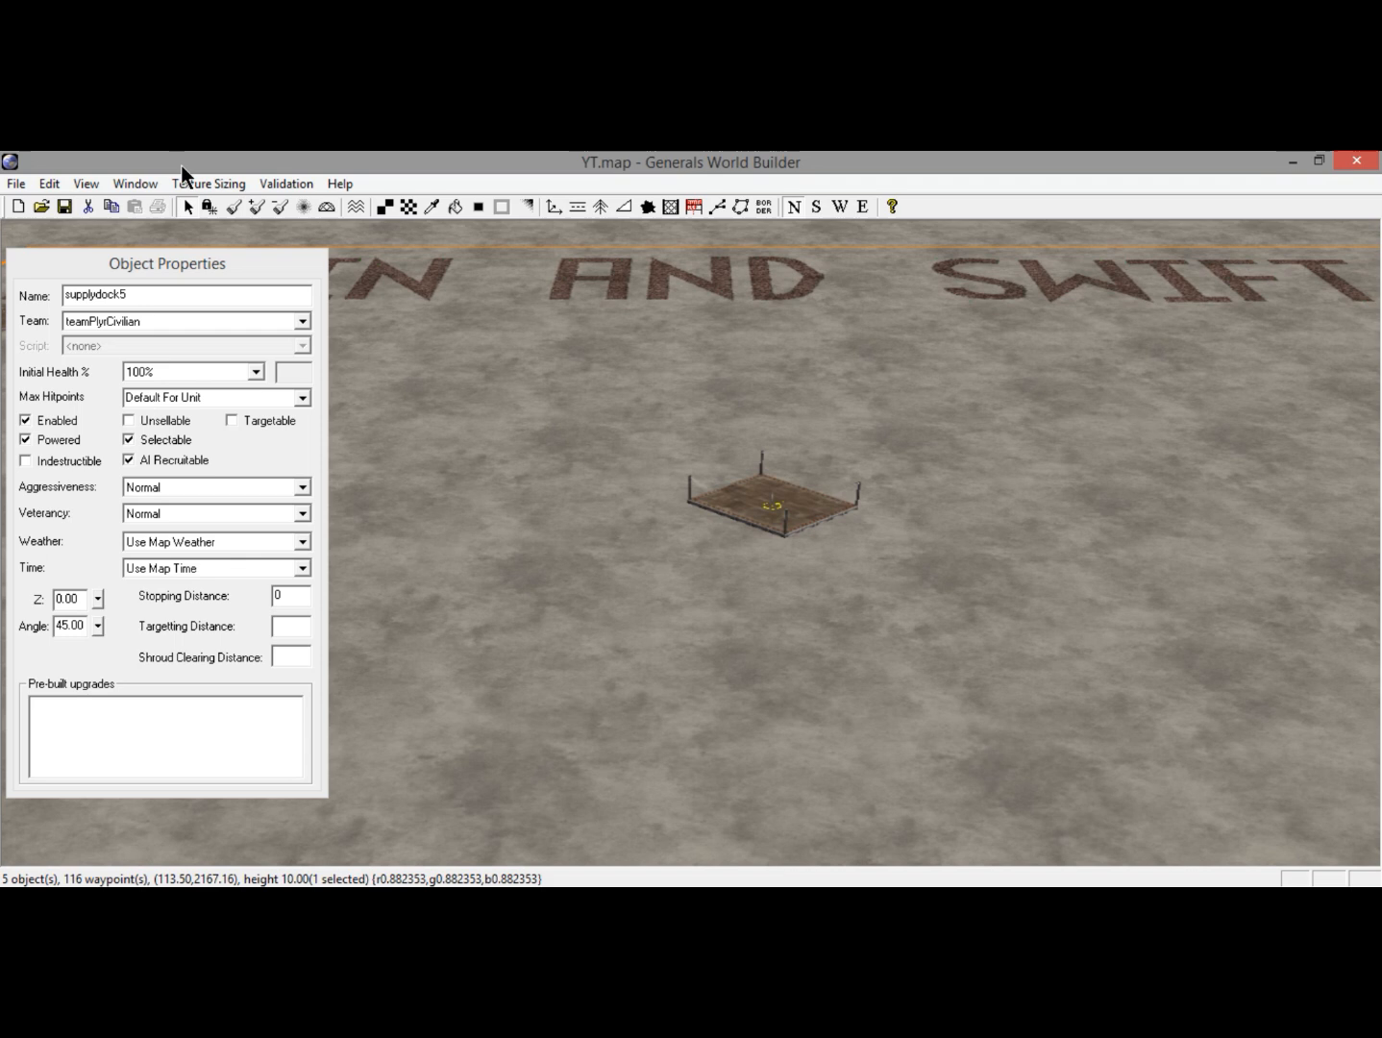
Place four TallTower02 objects around the centre supply dock, one beyond each of its corners.
{"action": "left_click", "coordinate": [557, 206]}
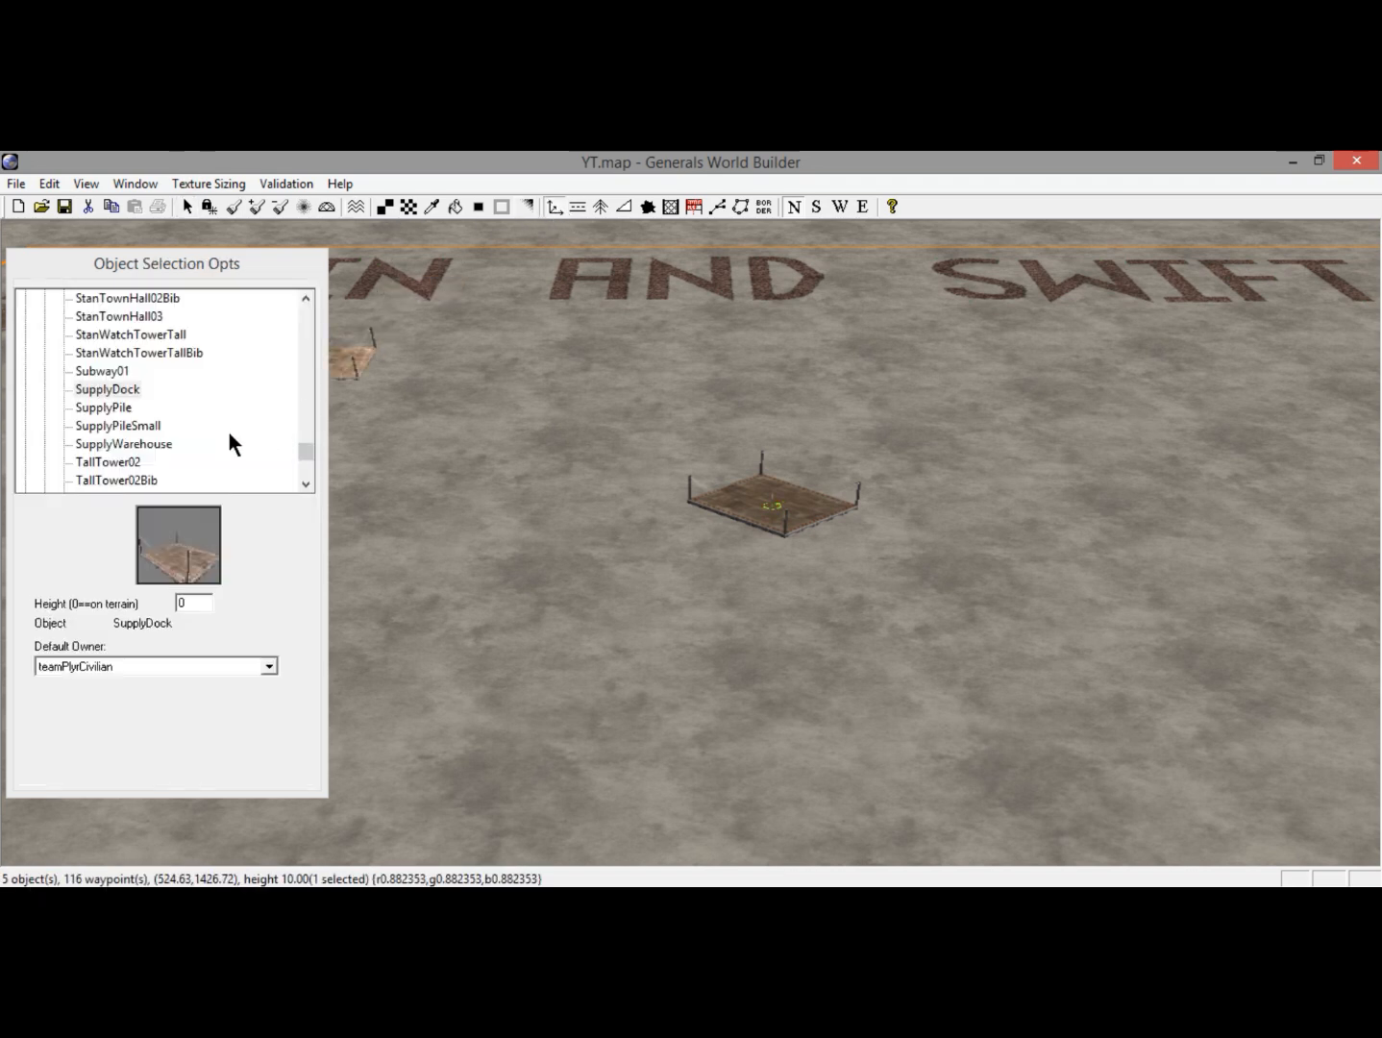
{"action": "left_click", "coordinate": [132, 460]}
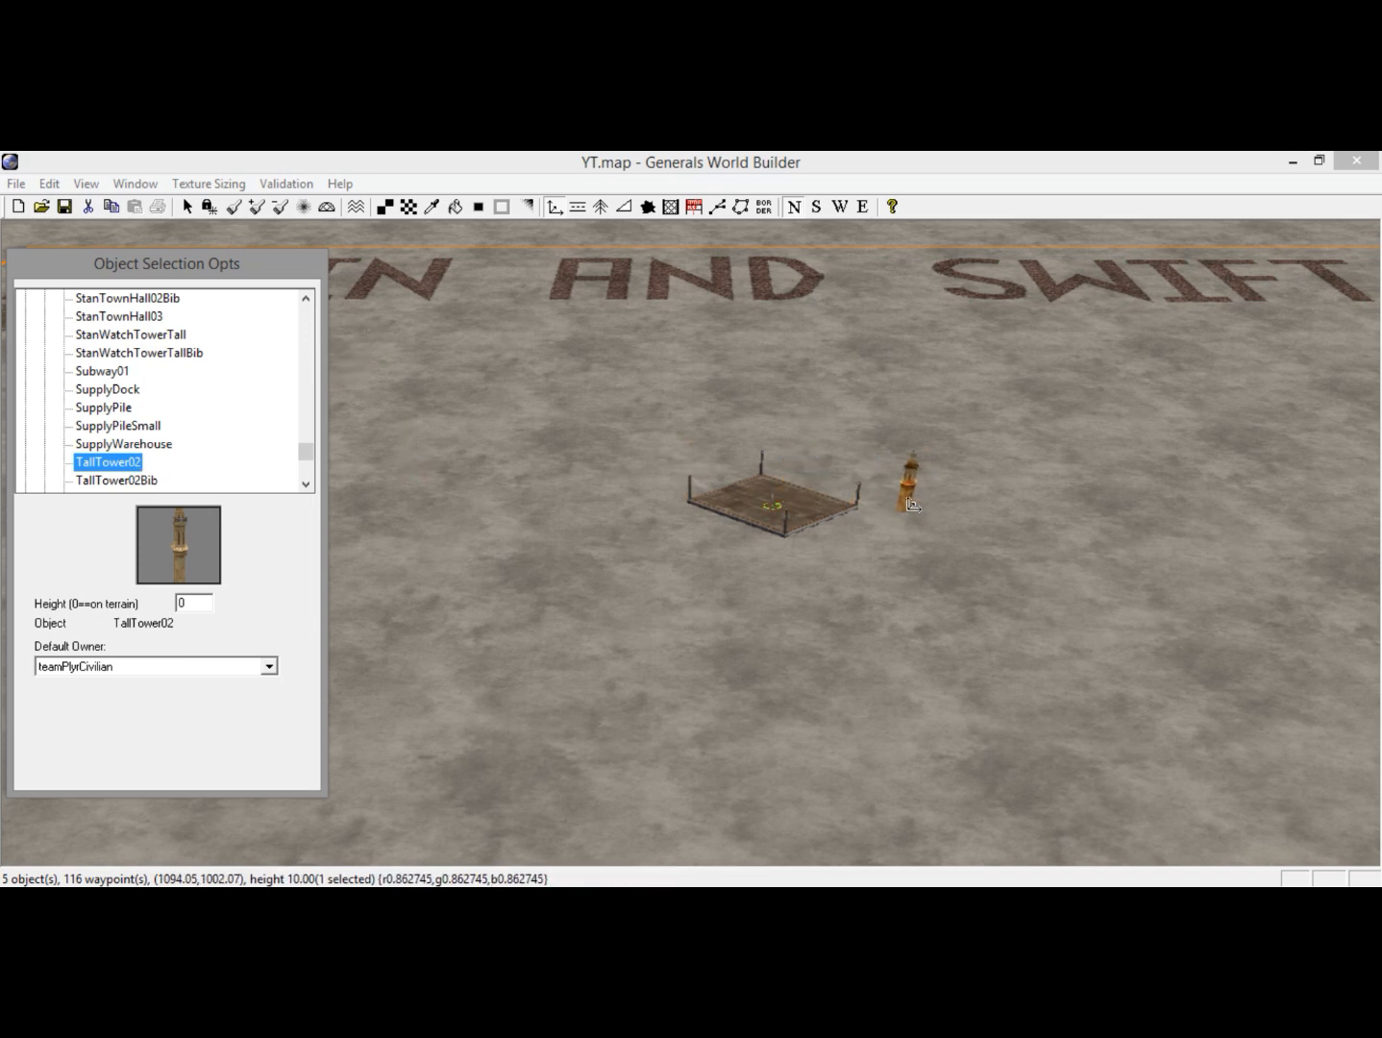
{"action": "left_click", "coordinate": [910, 501]}
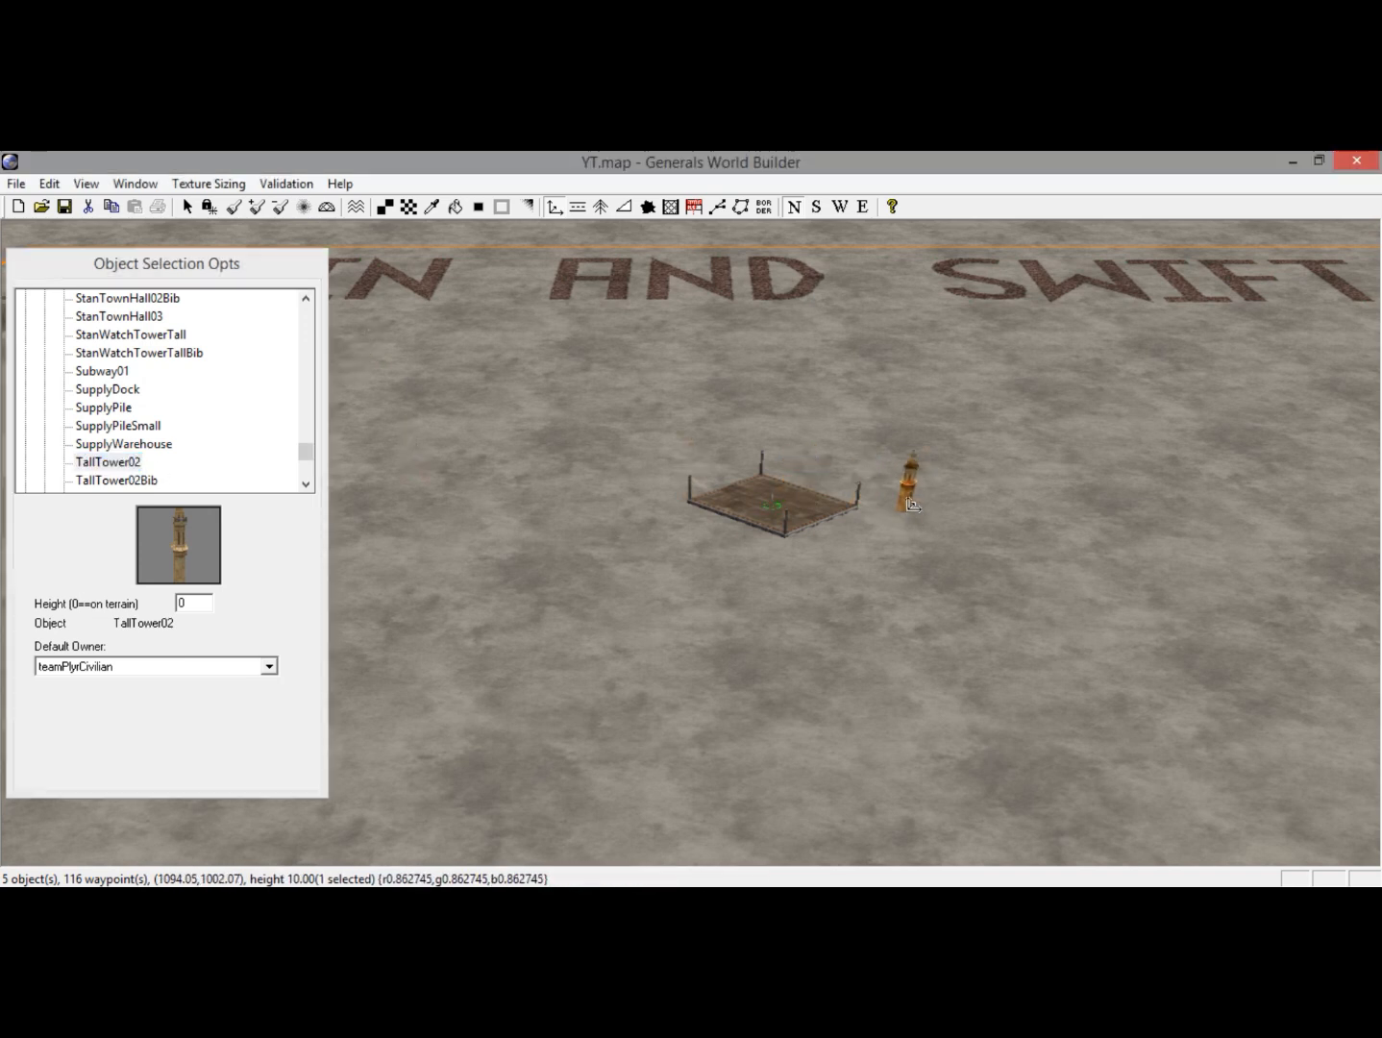
{"action": "left_click", "coordinate": [759, 451]}
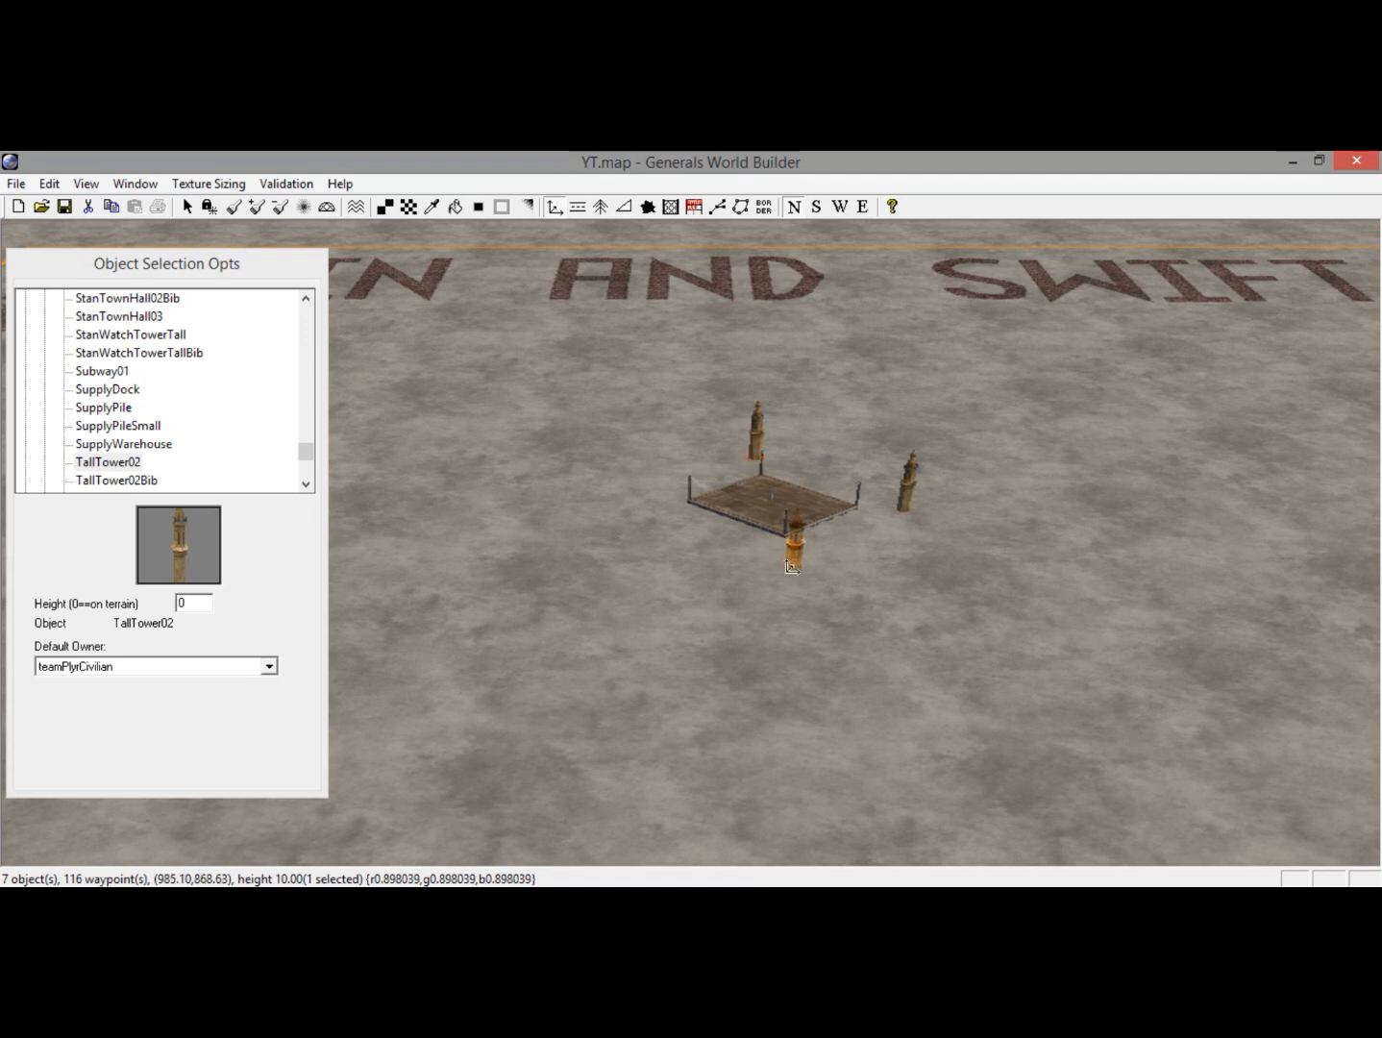
{"action": "left_click", "coordinate": [786, 567]}
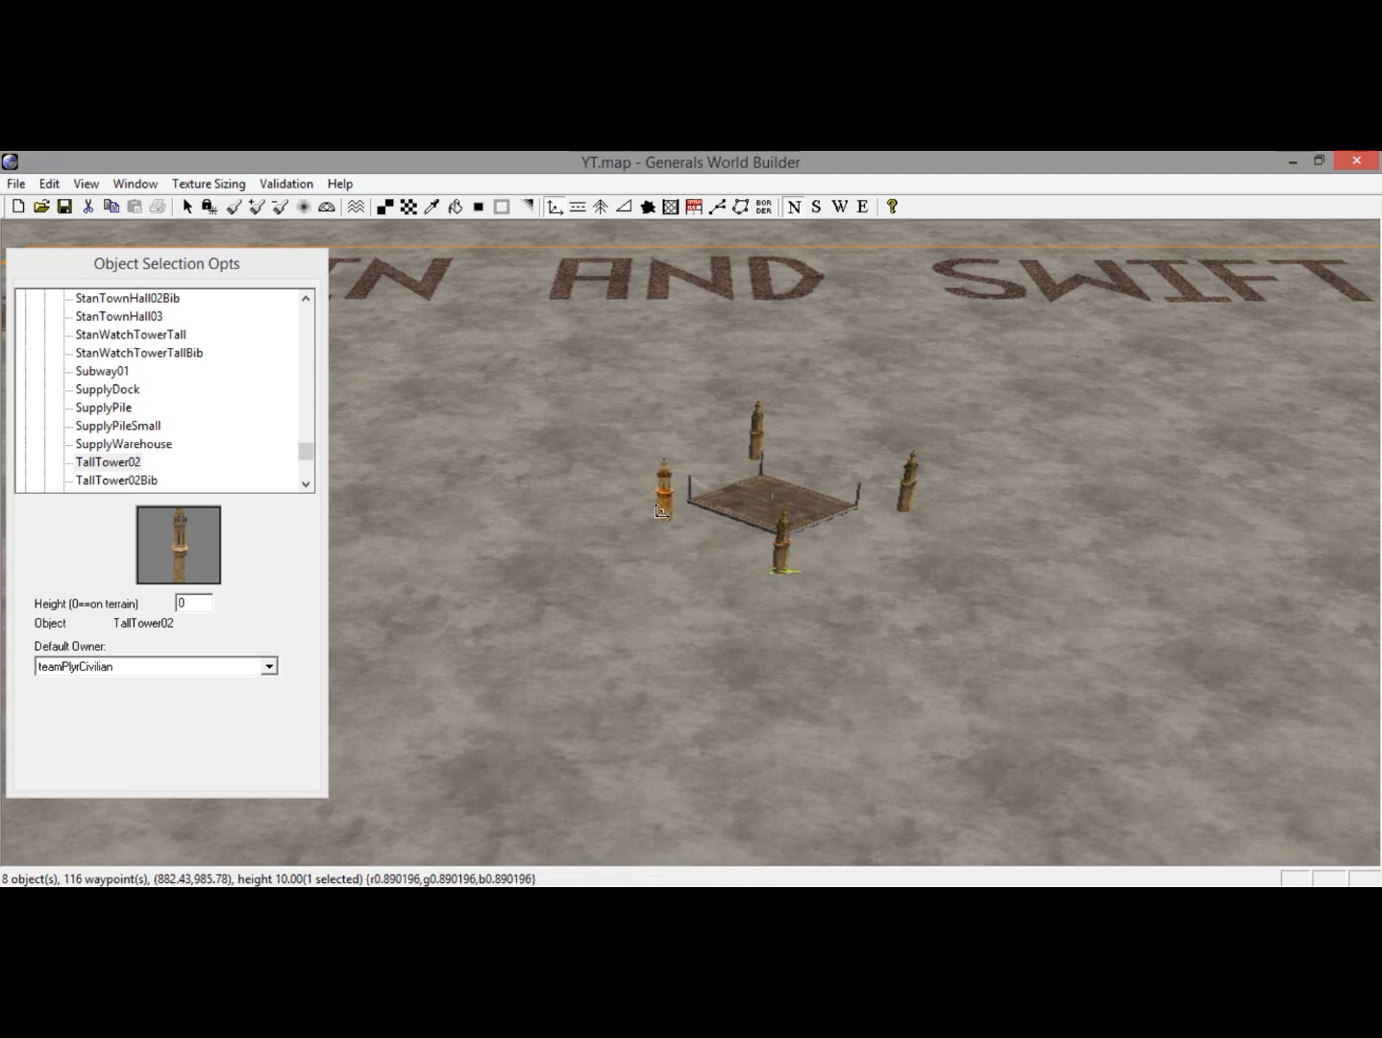
{"action": "left_click", "coordinate": [653, 504]}
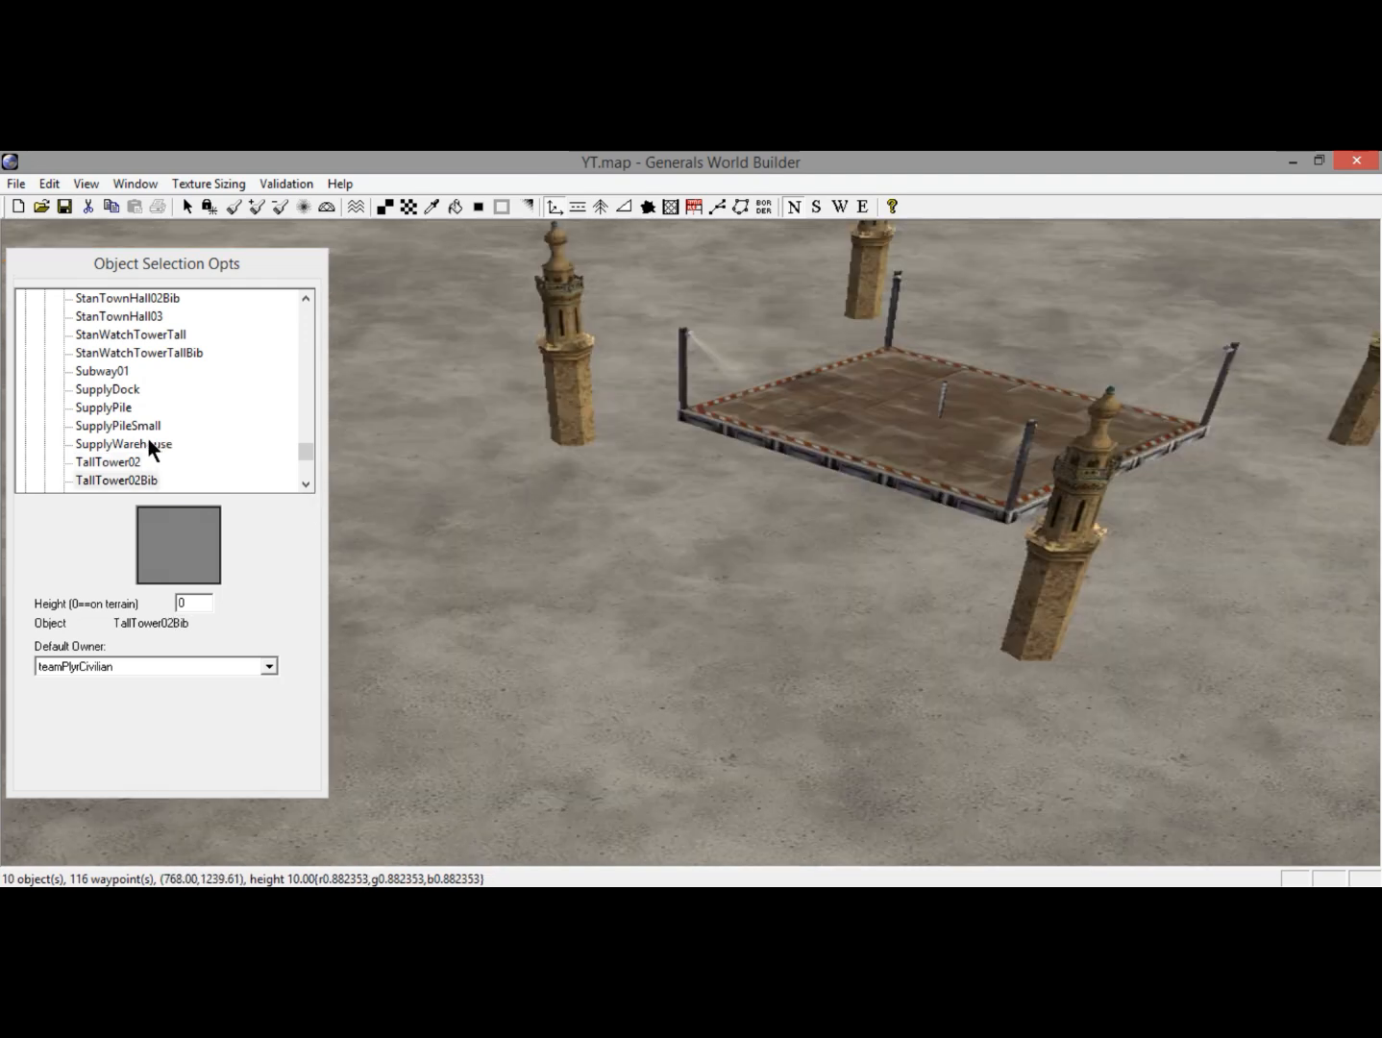
Place two TechHospital buildings owned by teamPlyrCivilian, one west and one east of the tower-ringed supply dock.
{"action": "left_click", "coordinate": [148, 438]}
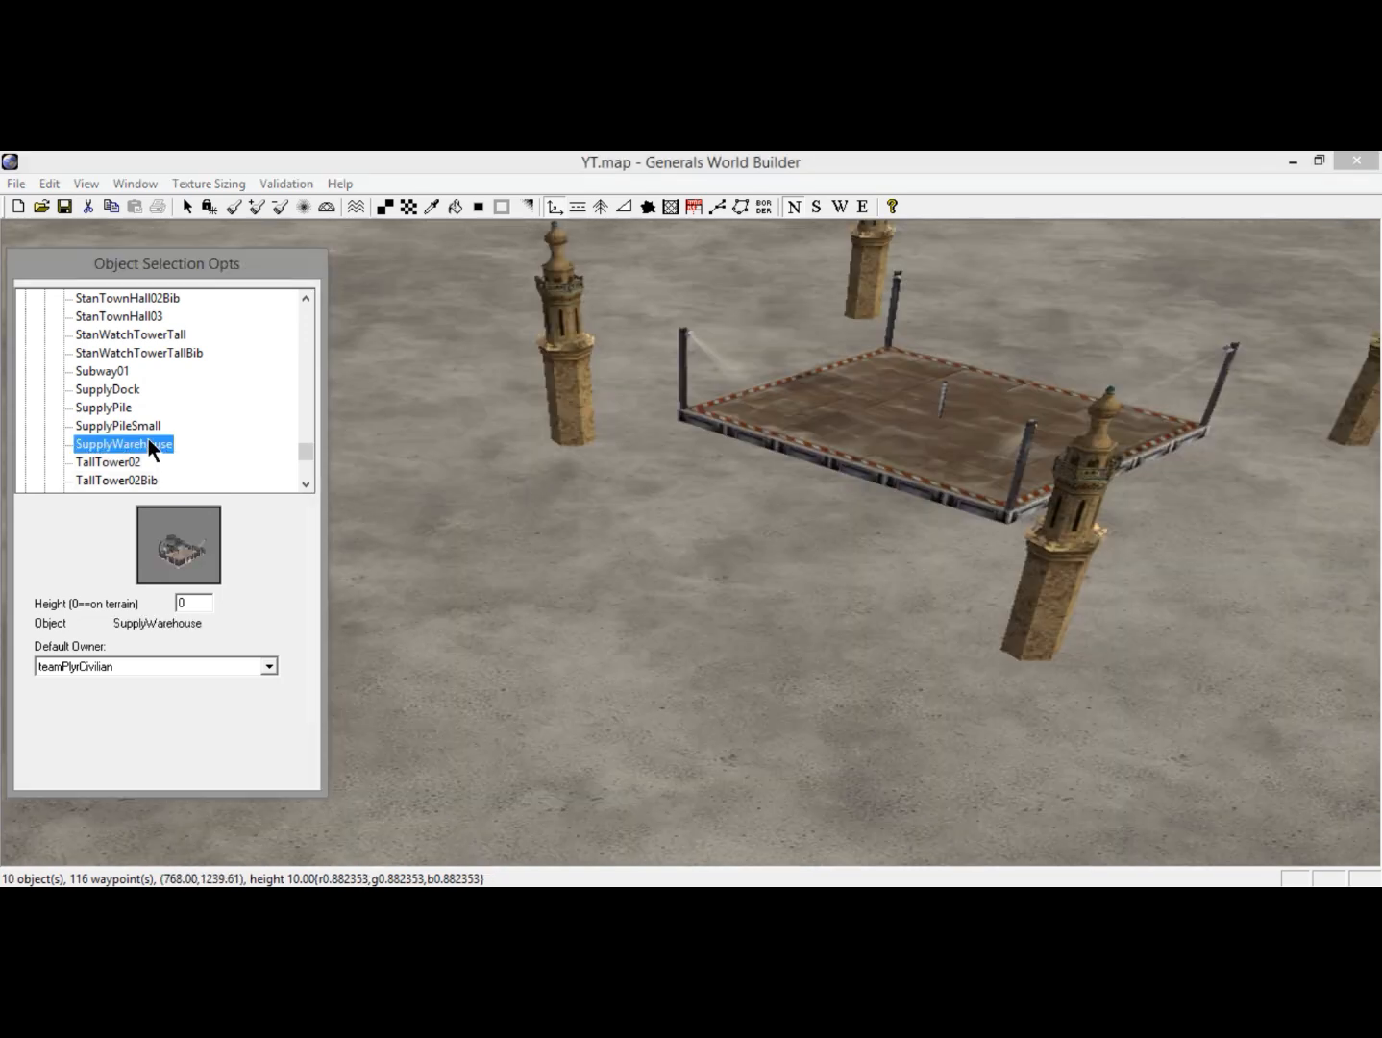
{"action": "scroll", "coordinate": [148, 438], "scroll_direction": "down", "scroll_amount": 2}
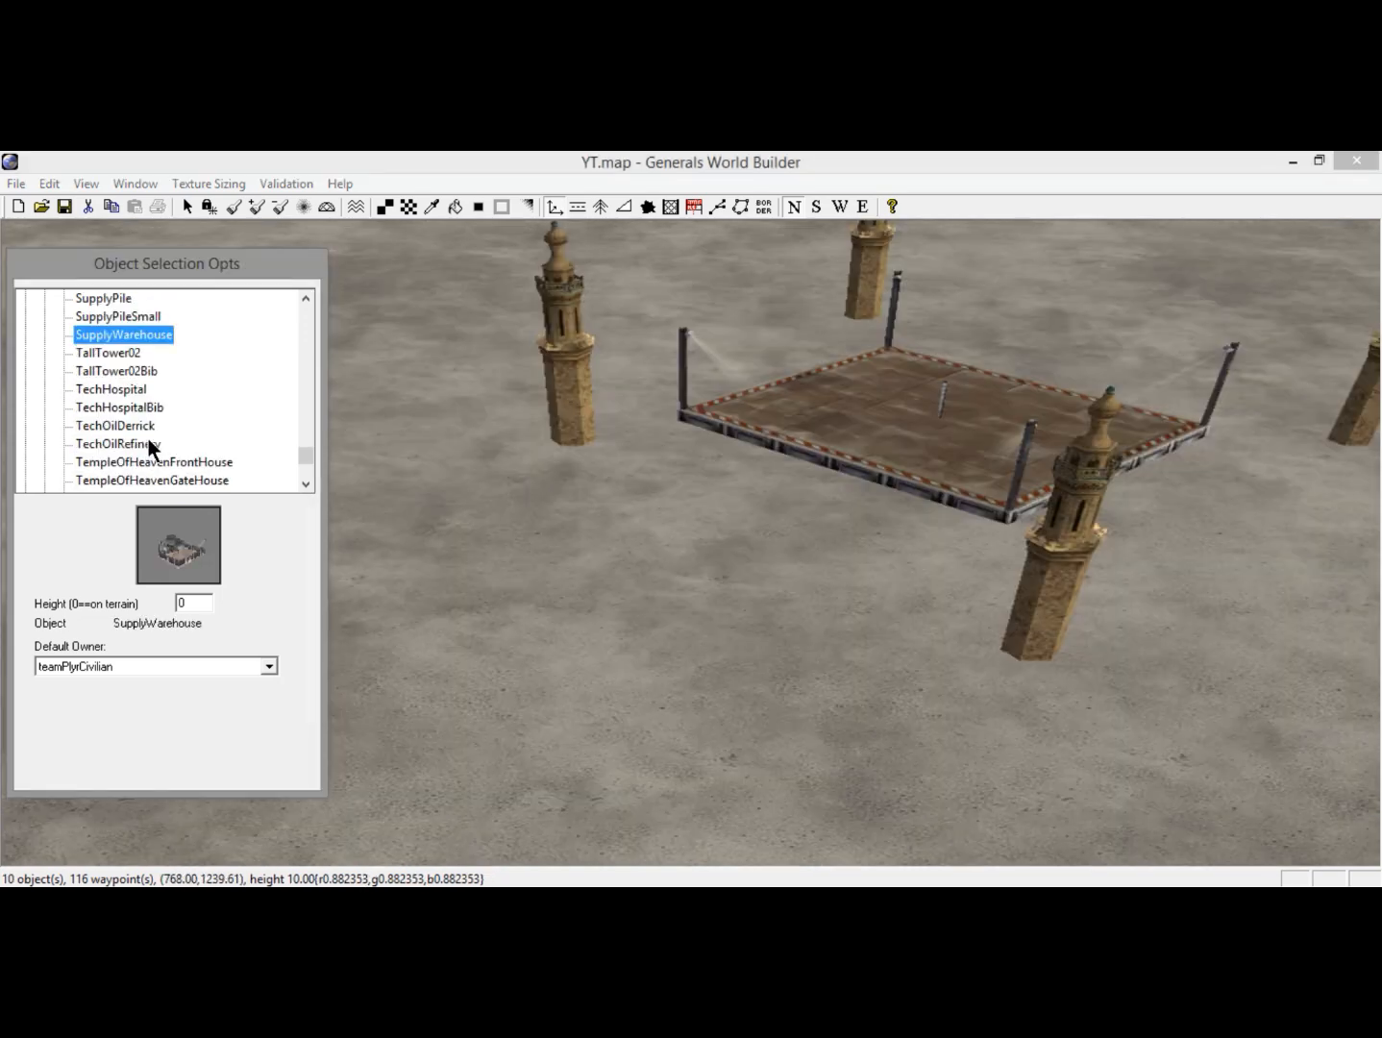
{"action": "scroll", "coordinate": [118, 393], "scroll_direction": "down", "scroll_amount": 1}
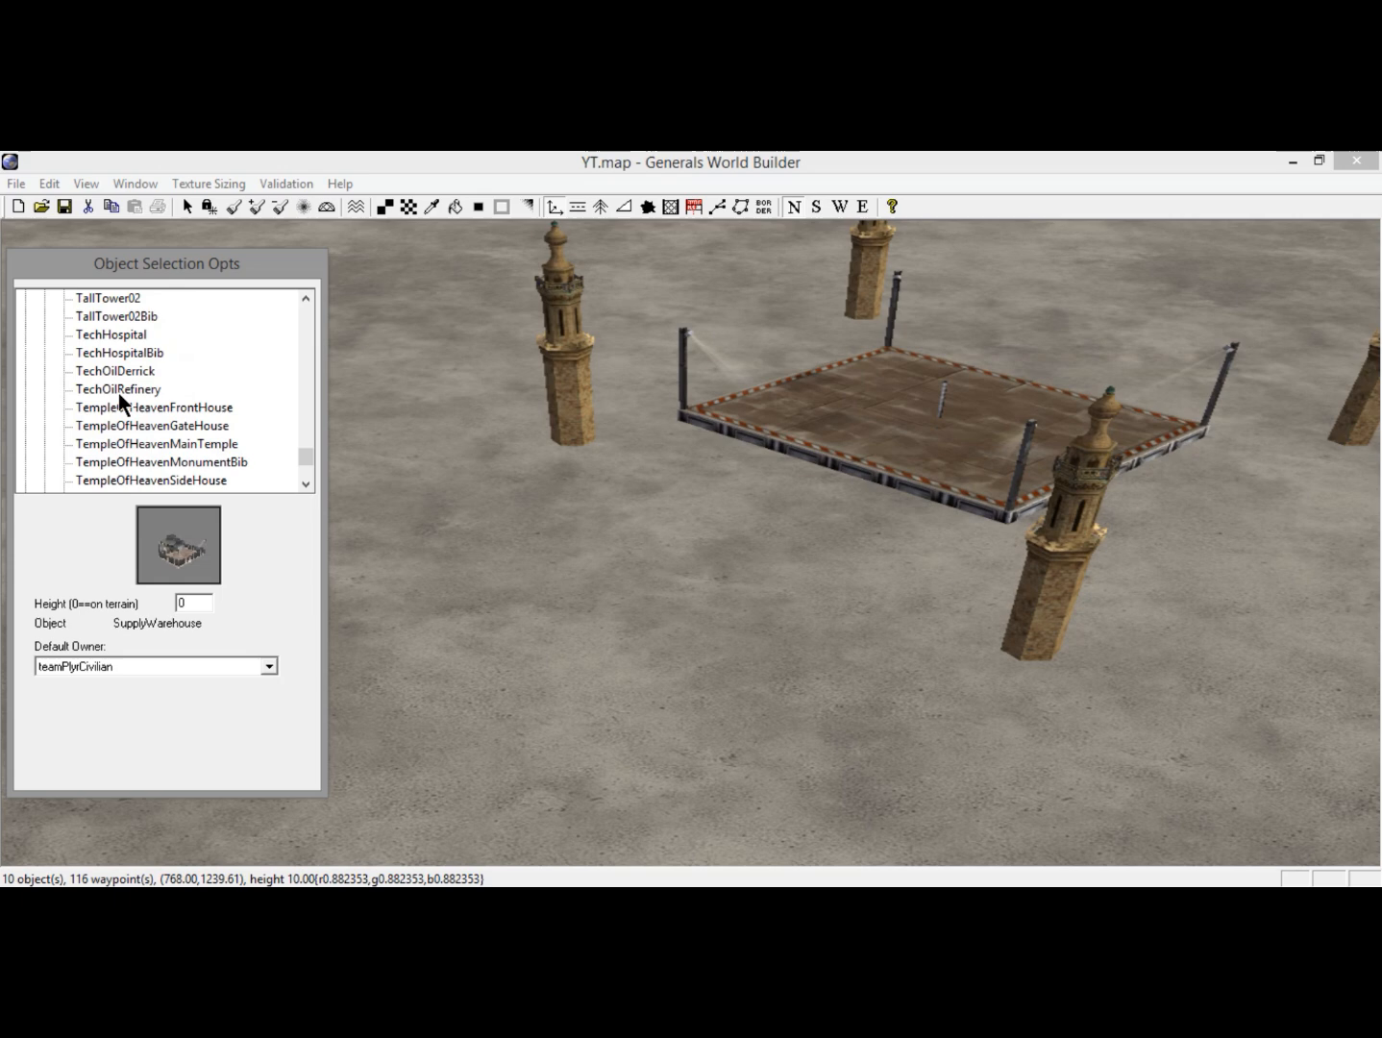
{"action": "left_click", "coordinate": [114, 334]}
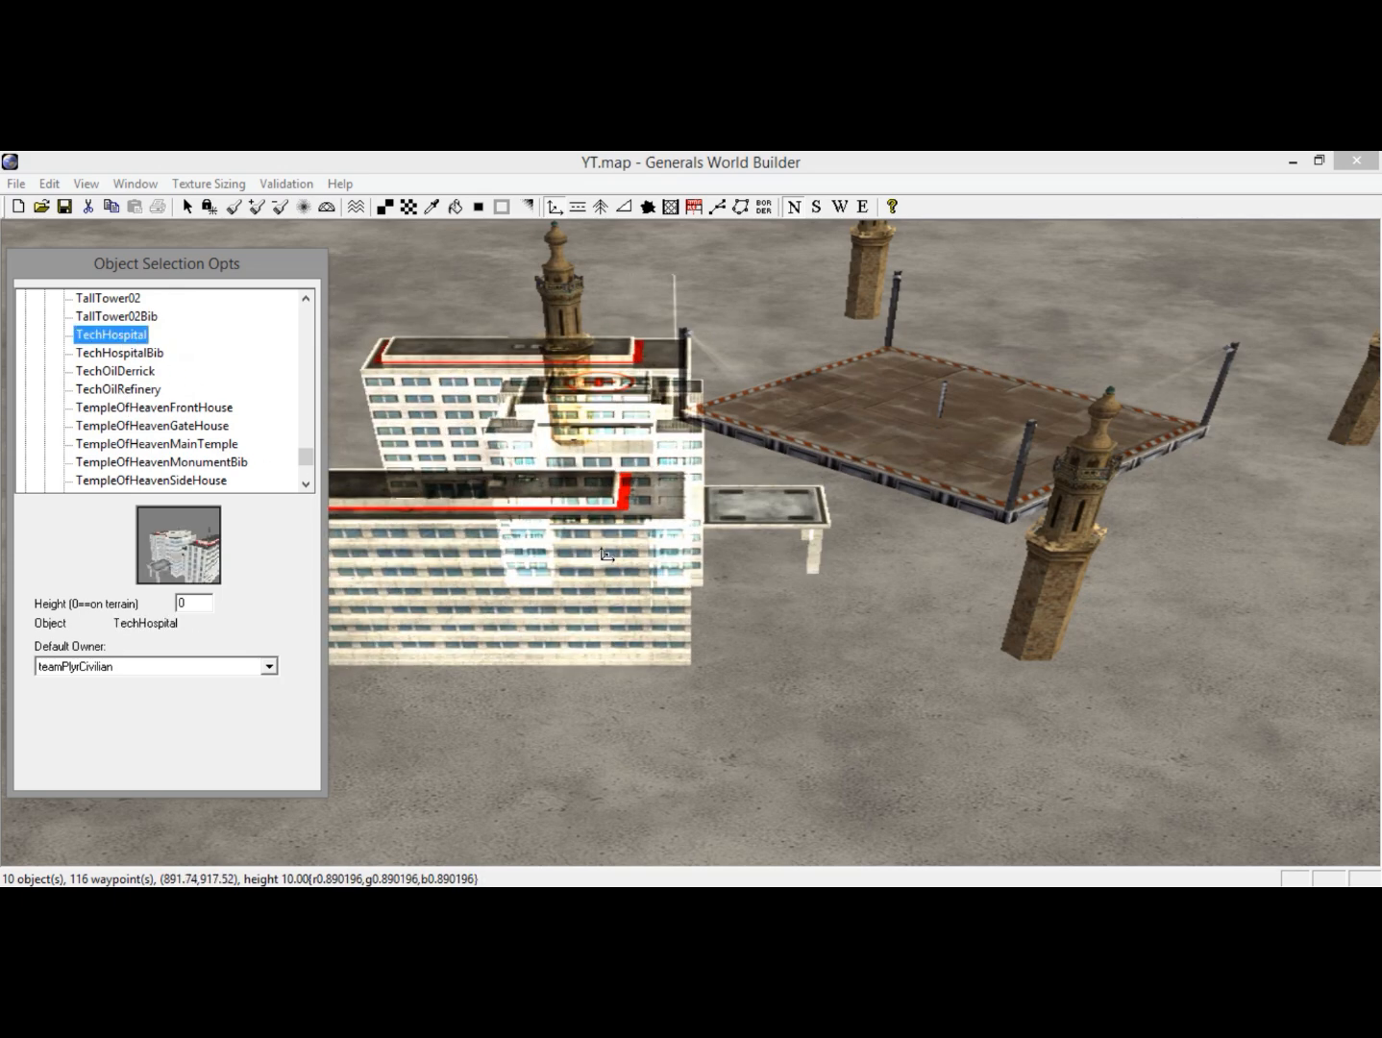
{"action": "scroll", "coordinate": [607, 557], "scroll_direction": "down", "scroll_amount": 5}
{"action": "scroll", "coordinate": [609, 564], "scroll_direction": "up", "scroll_amount": 8}
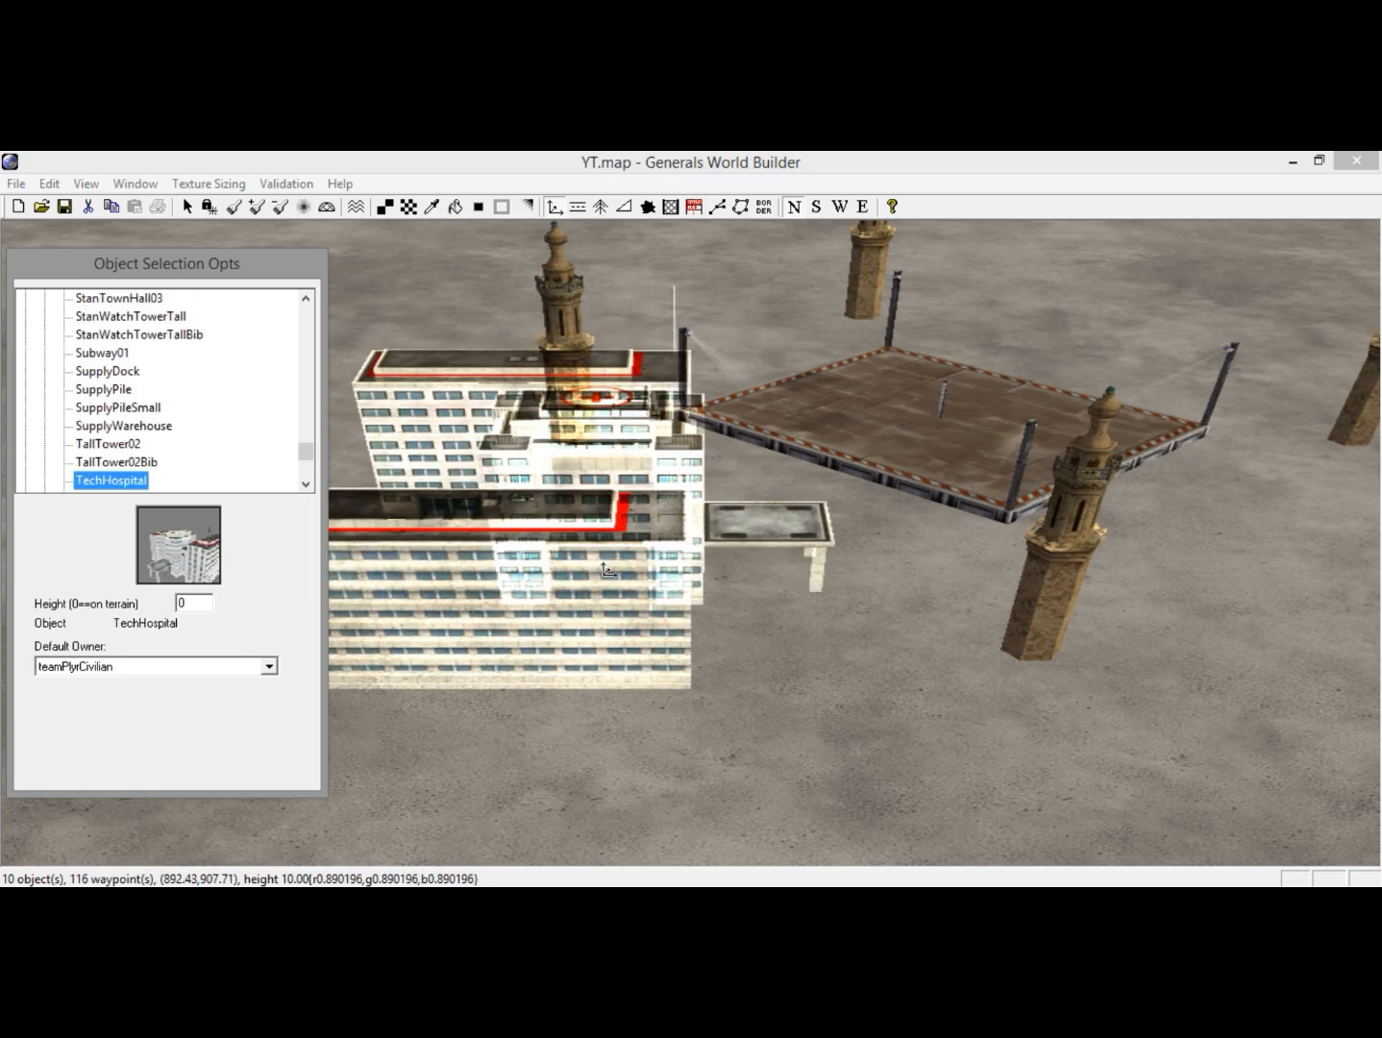
{"action": "scroll", "coordinate": [607, 570], "scroll_direction": "down", "scroll_amount": 1}
{"action": "left_click", "coordinate": [514, 159]}
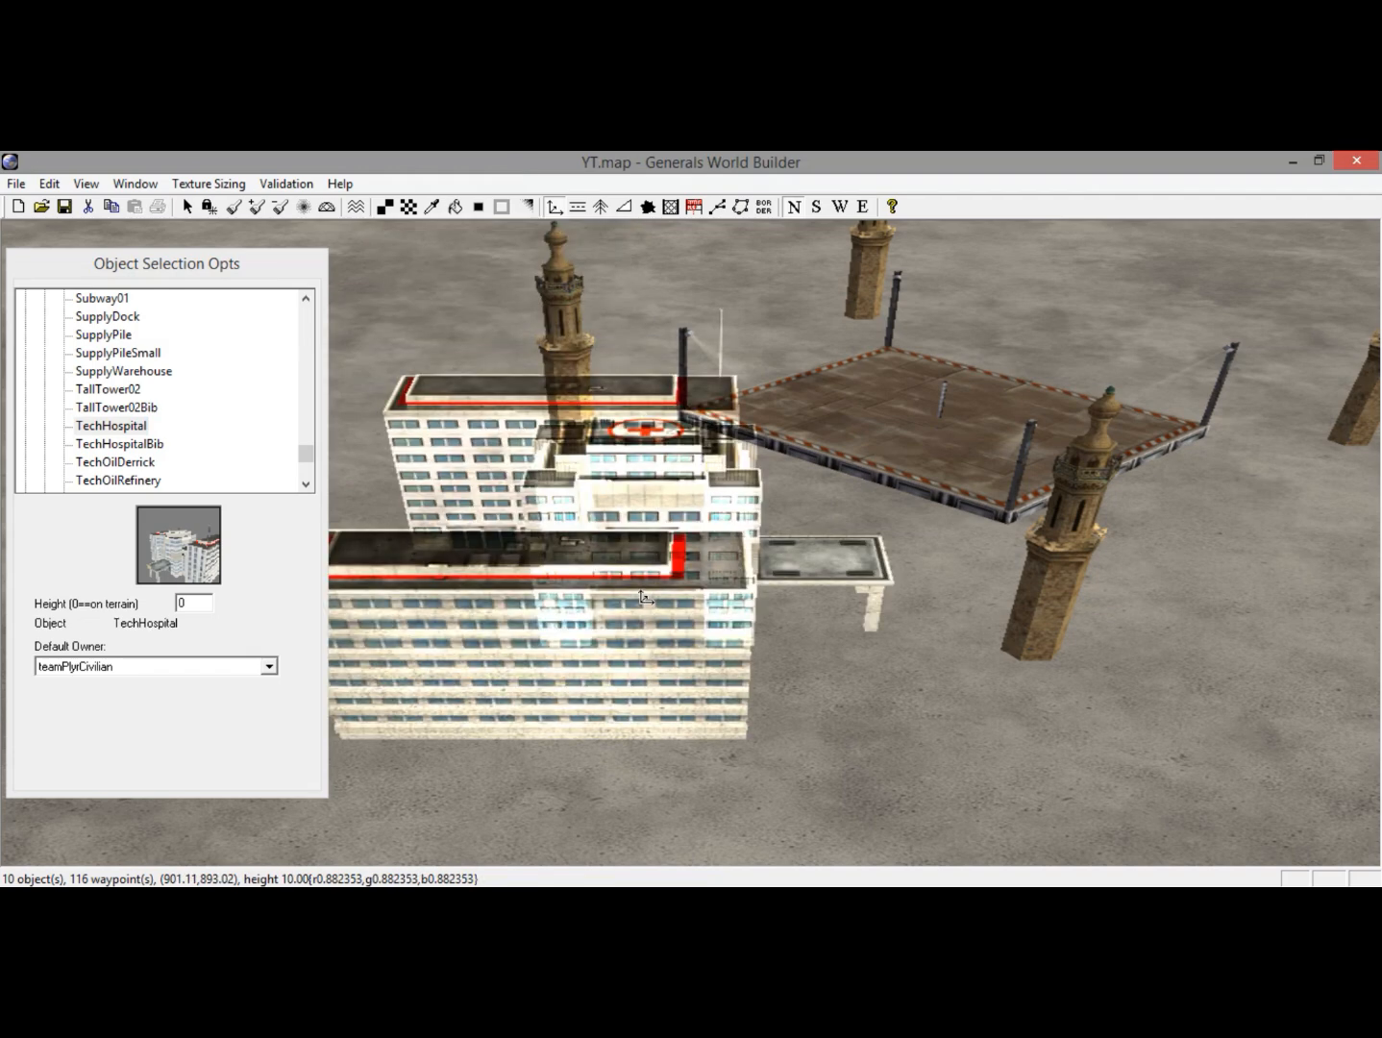
{"action": "scroll", "coordinate": [645, 598], "scroll_direction": "down", "scroll_amount": 10}
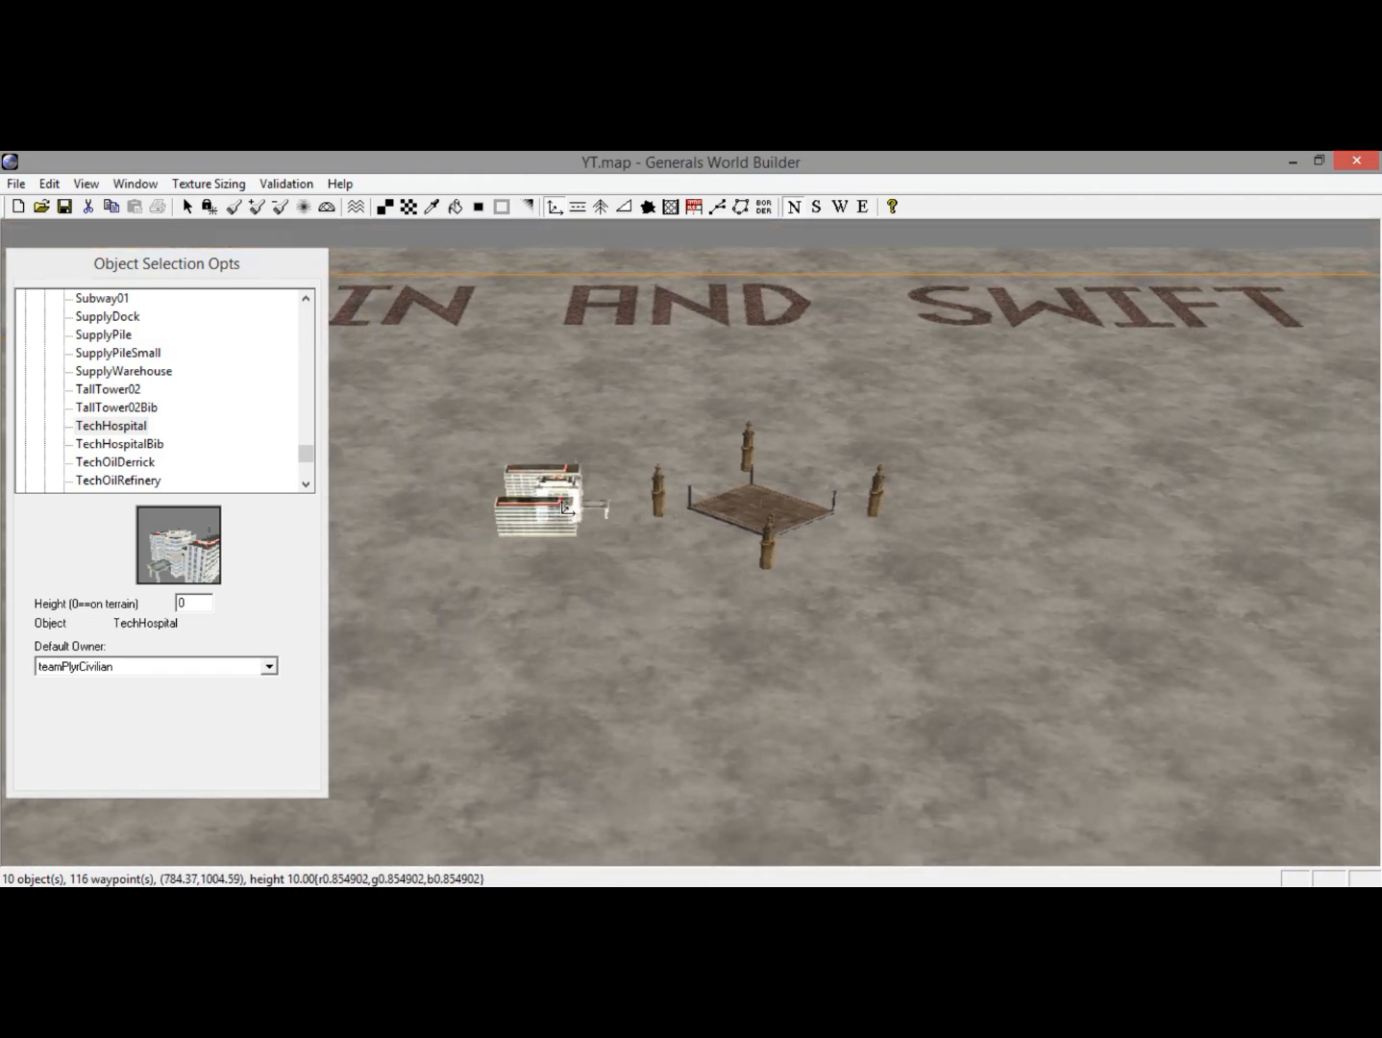
{"action": "left_click", "coordinate": [555, 504]}
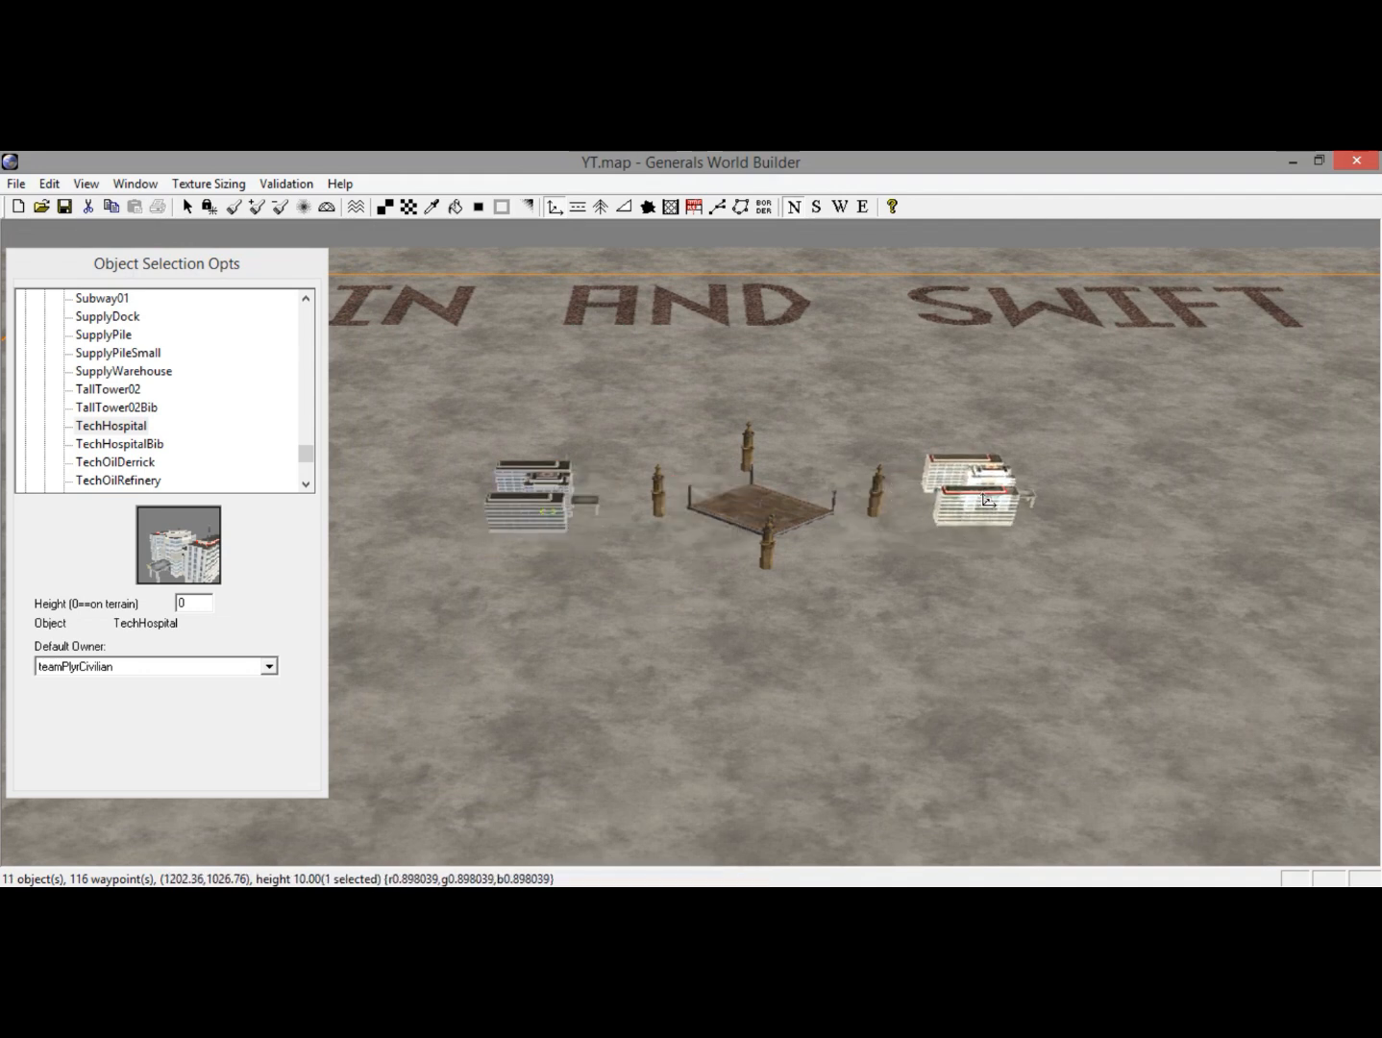
{"action": "left_click", "coordinate": [986, 499]}
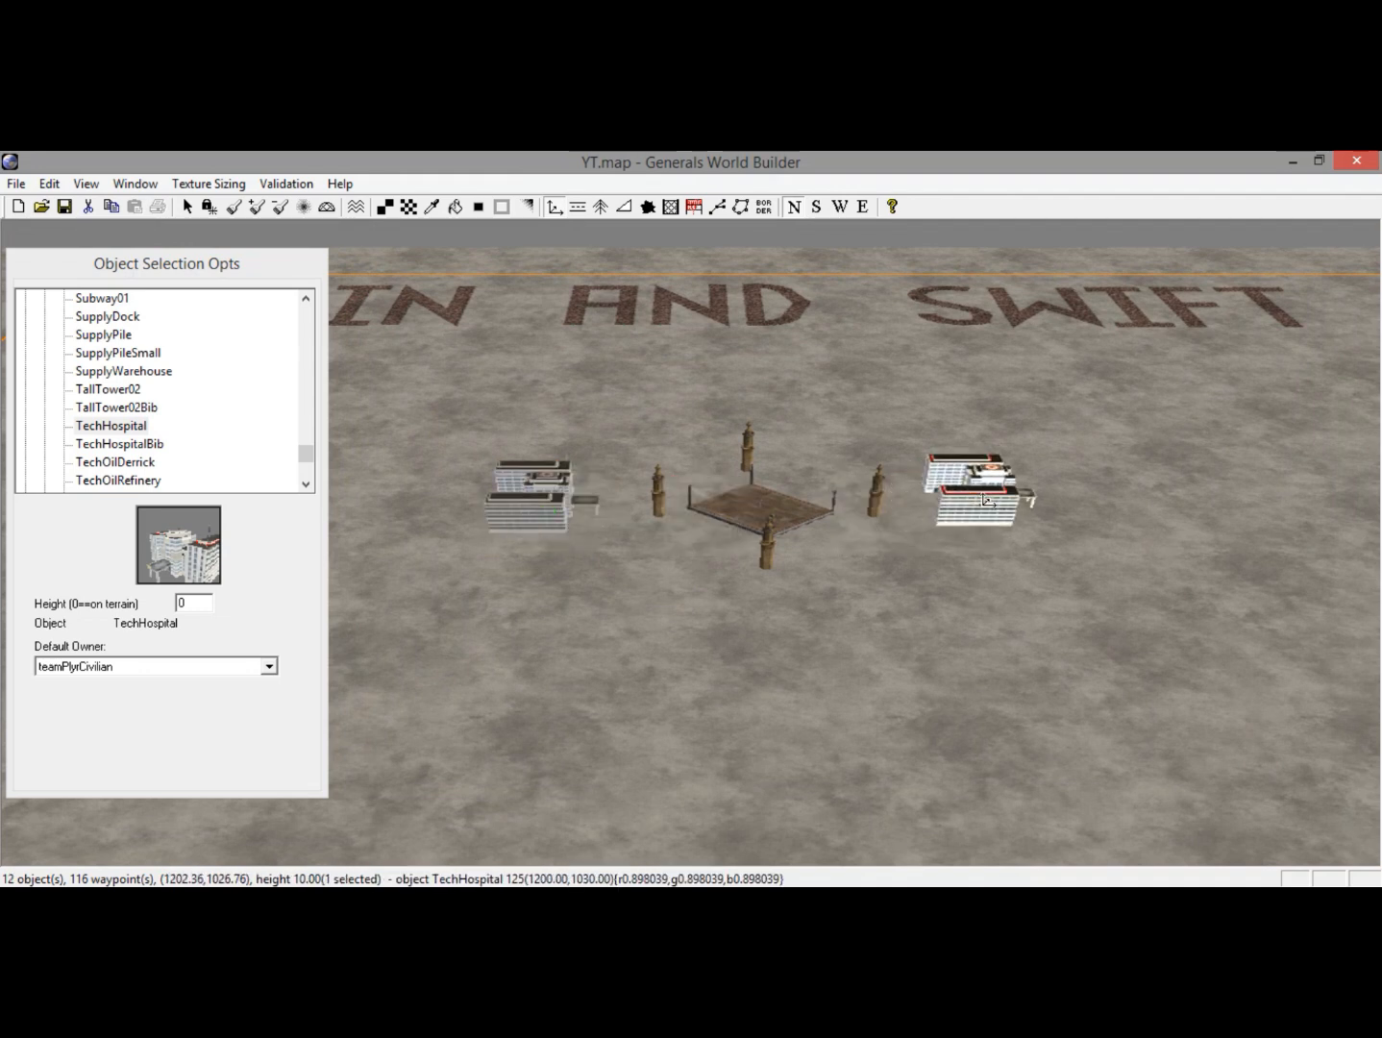
Place four TechOilDerrick objects diagonally around the centre supply dock, in the gaps between the towers.
{"action": "left_click", "coordinate": [126, 462]}
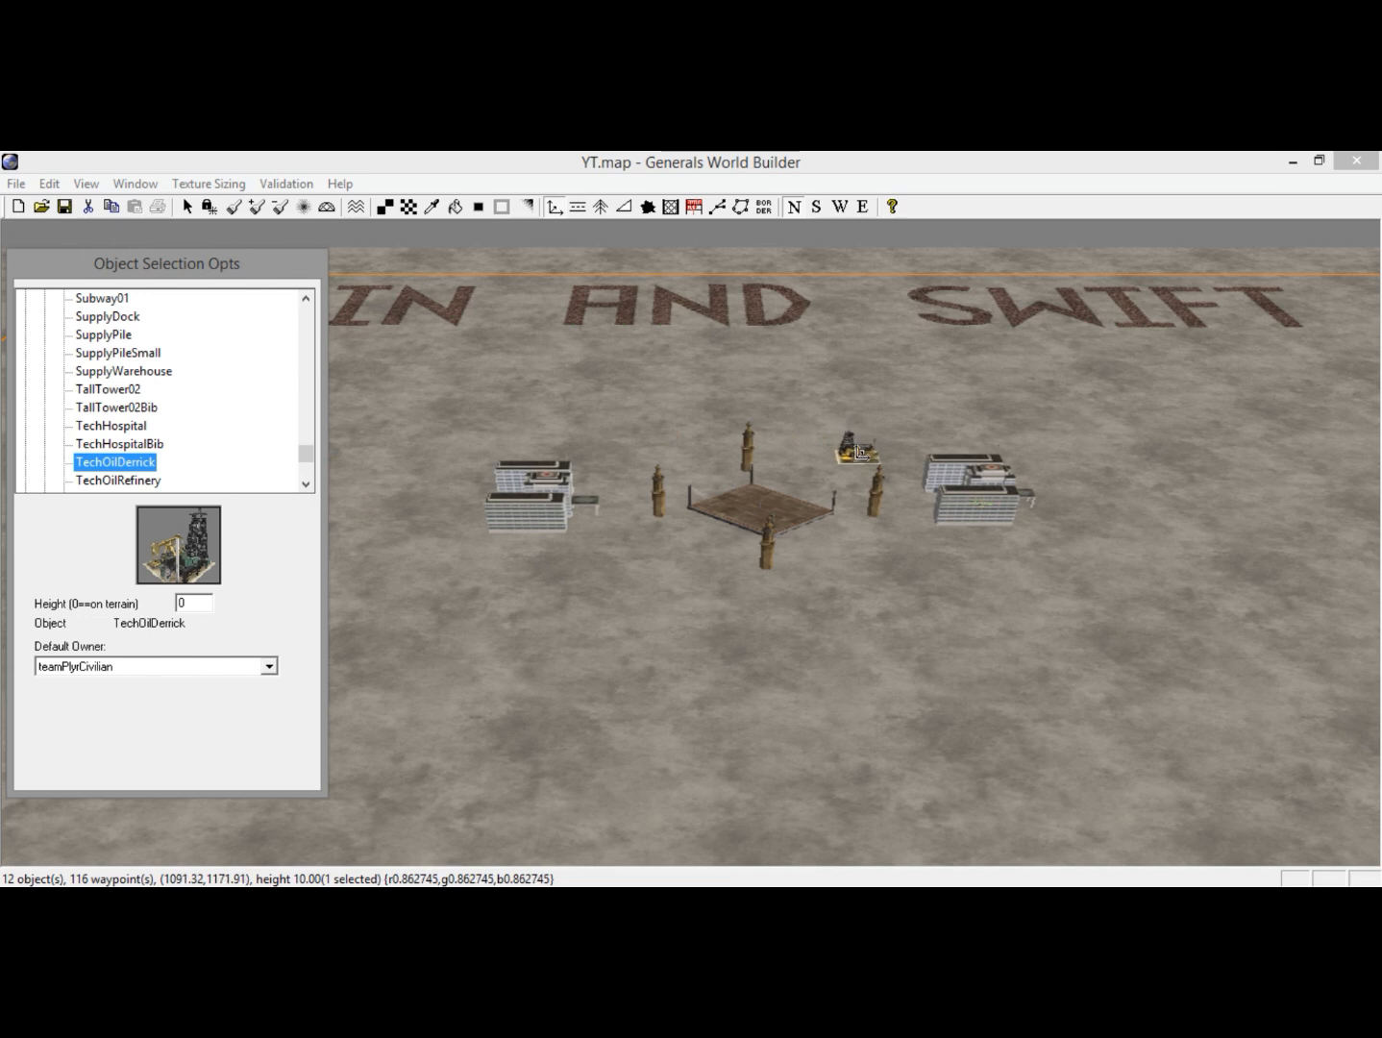
{"action": "left_click", "coordinate": [851, 451]}
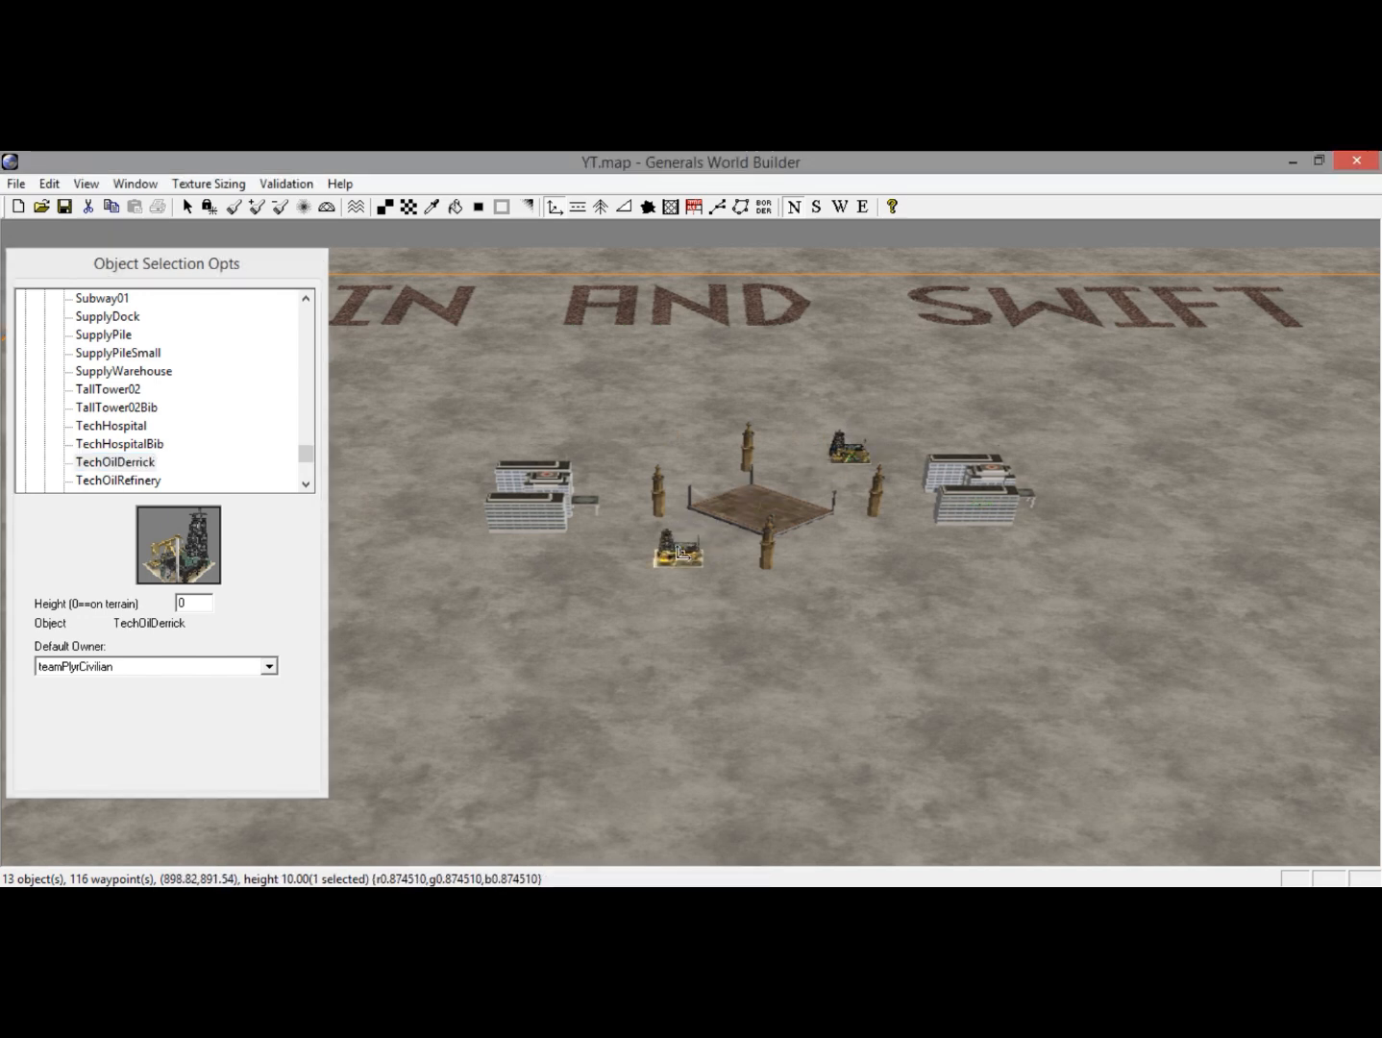
{"action": "left_click", "coordinate": [669, 554]}
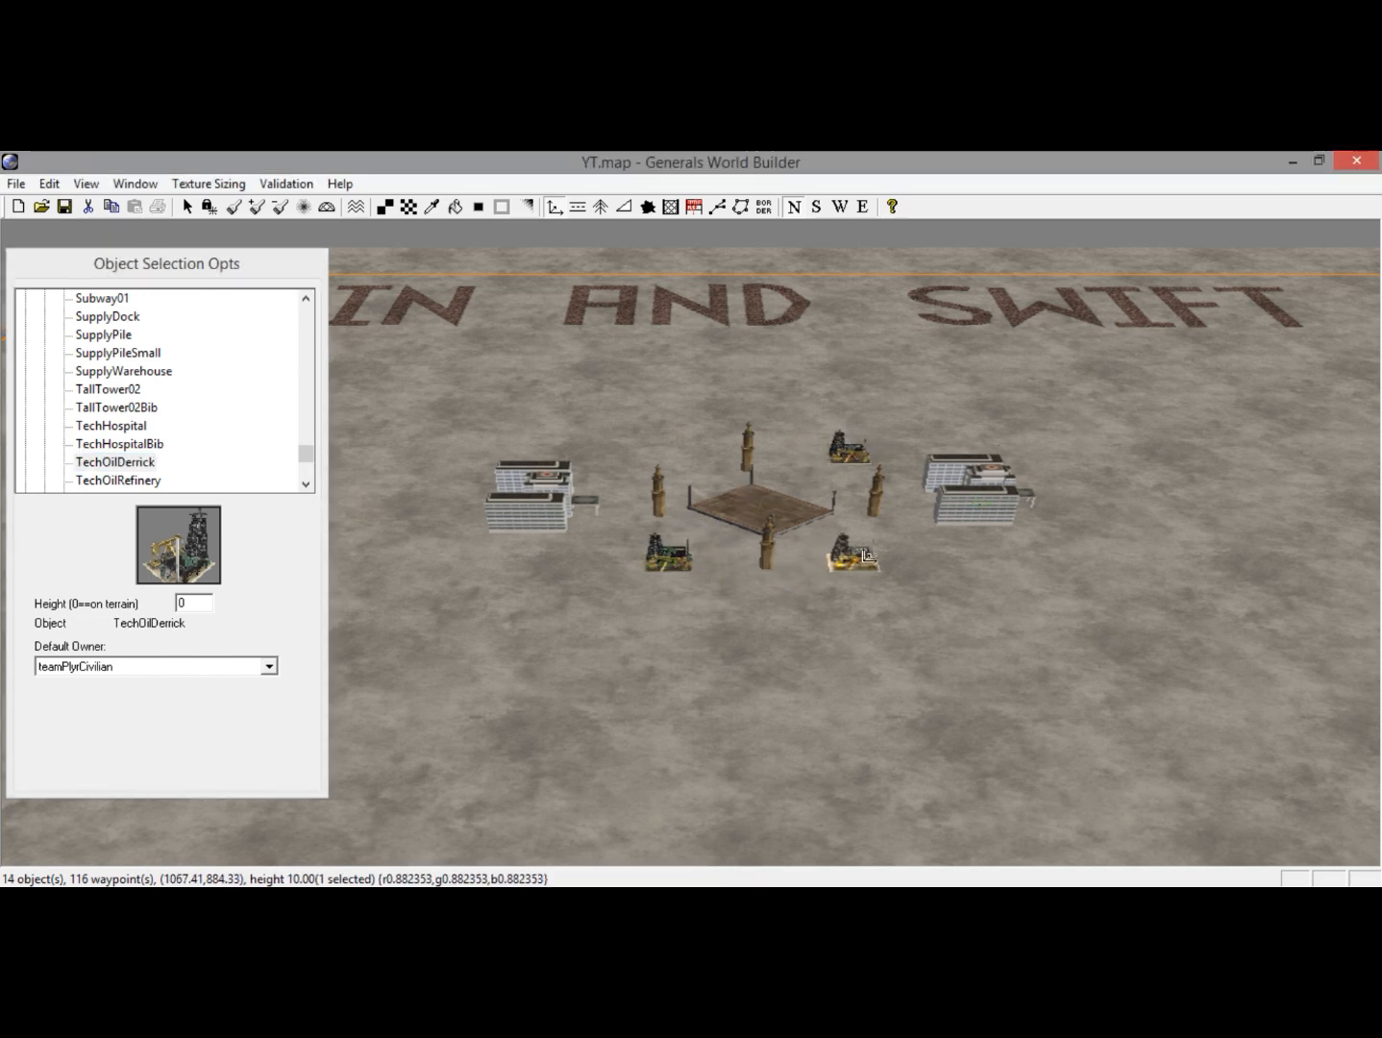
{"action": "left_click", "coordinate": [864, 556]}
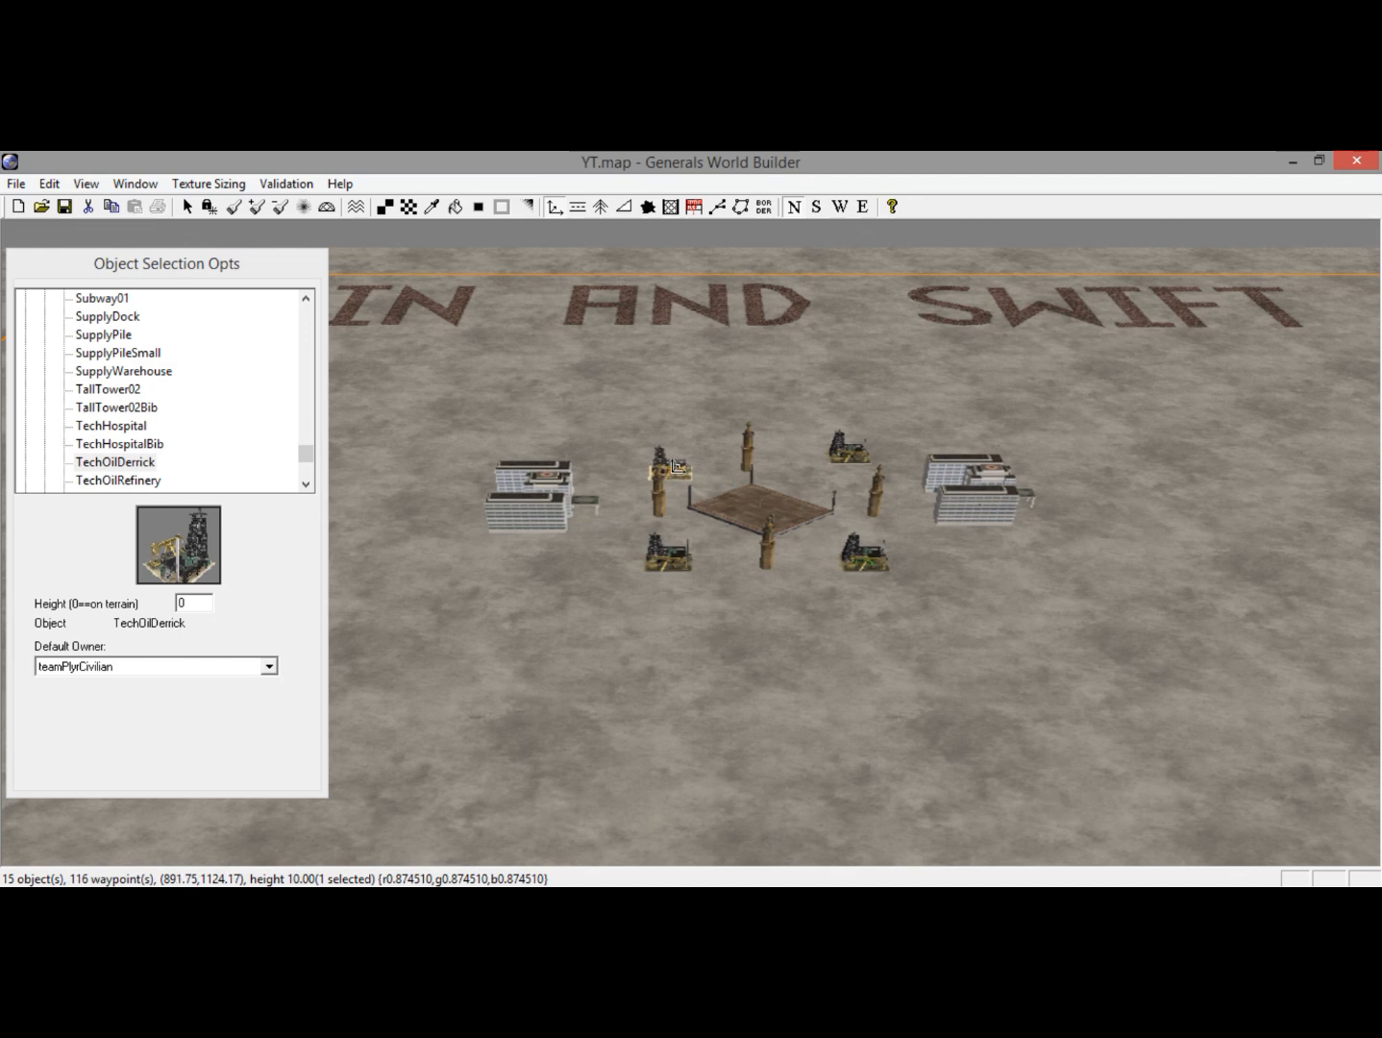
{"action": "left_click", "coordinate": [672, 465]}
Place two TechOilRefinery objects, one north and one south of the centre supply dock beyond the towers.
{"action": "left_click", "coordinate": [152, 479]}
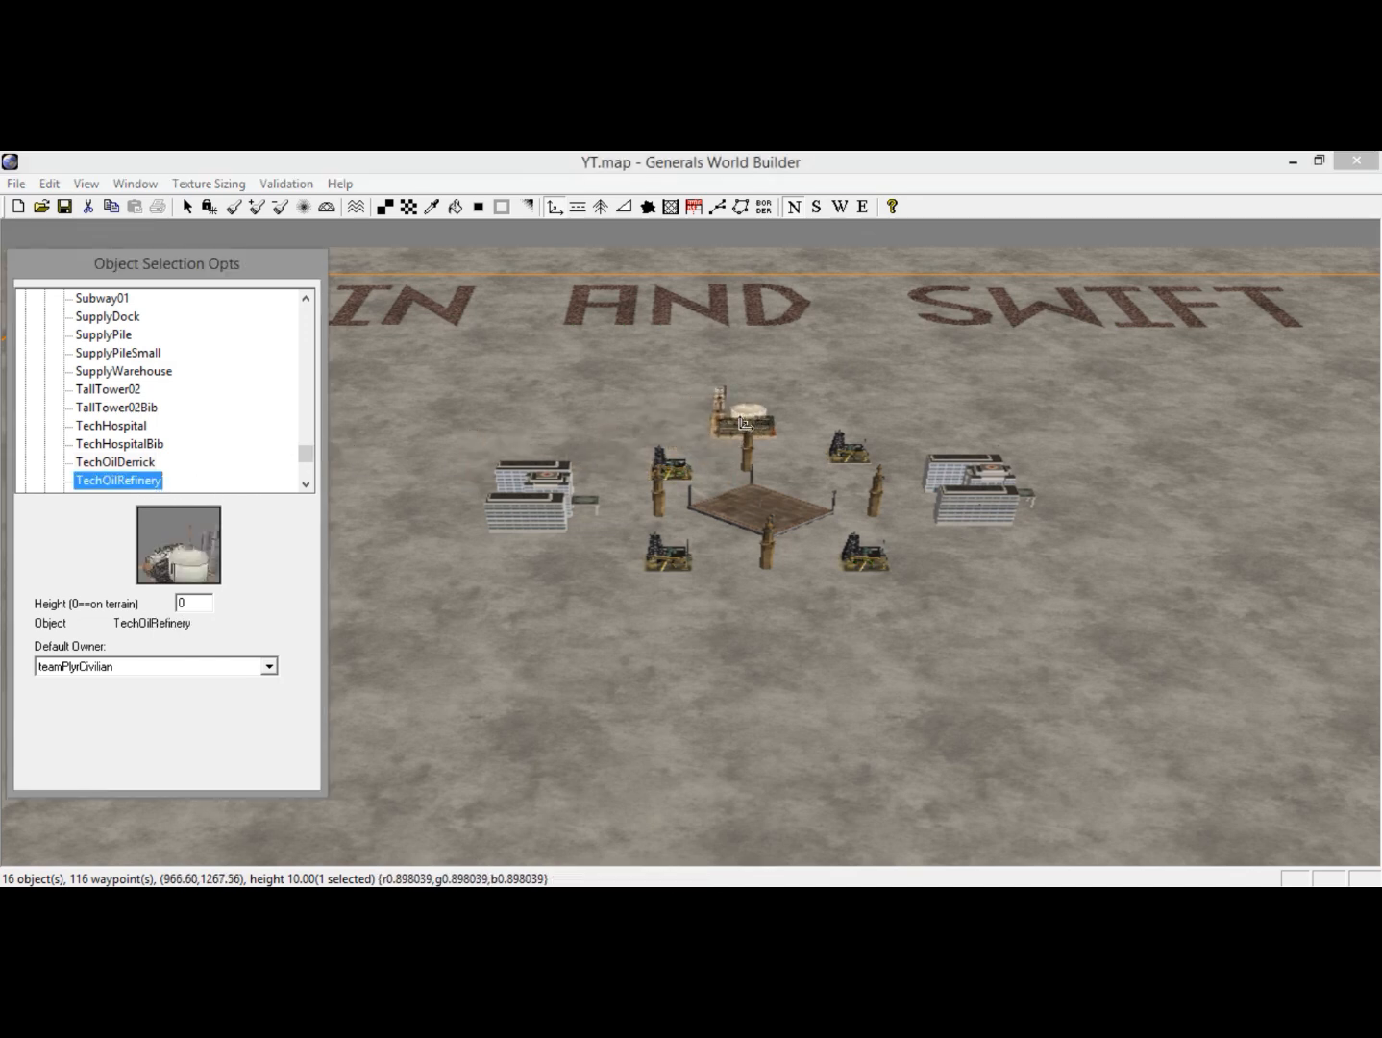
{"action": "left_click", "coordinate": [744, 423]}
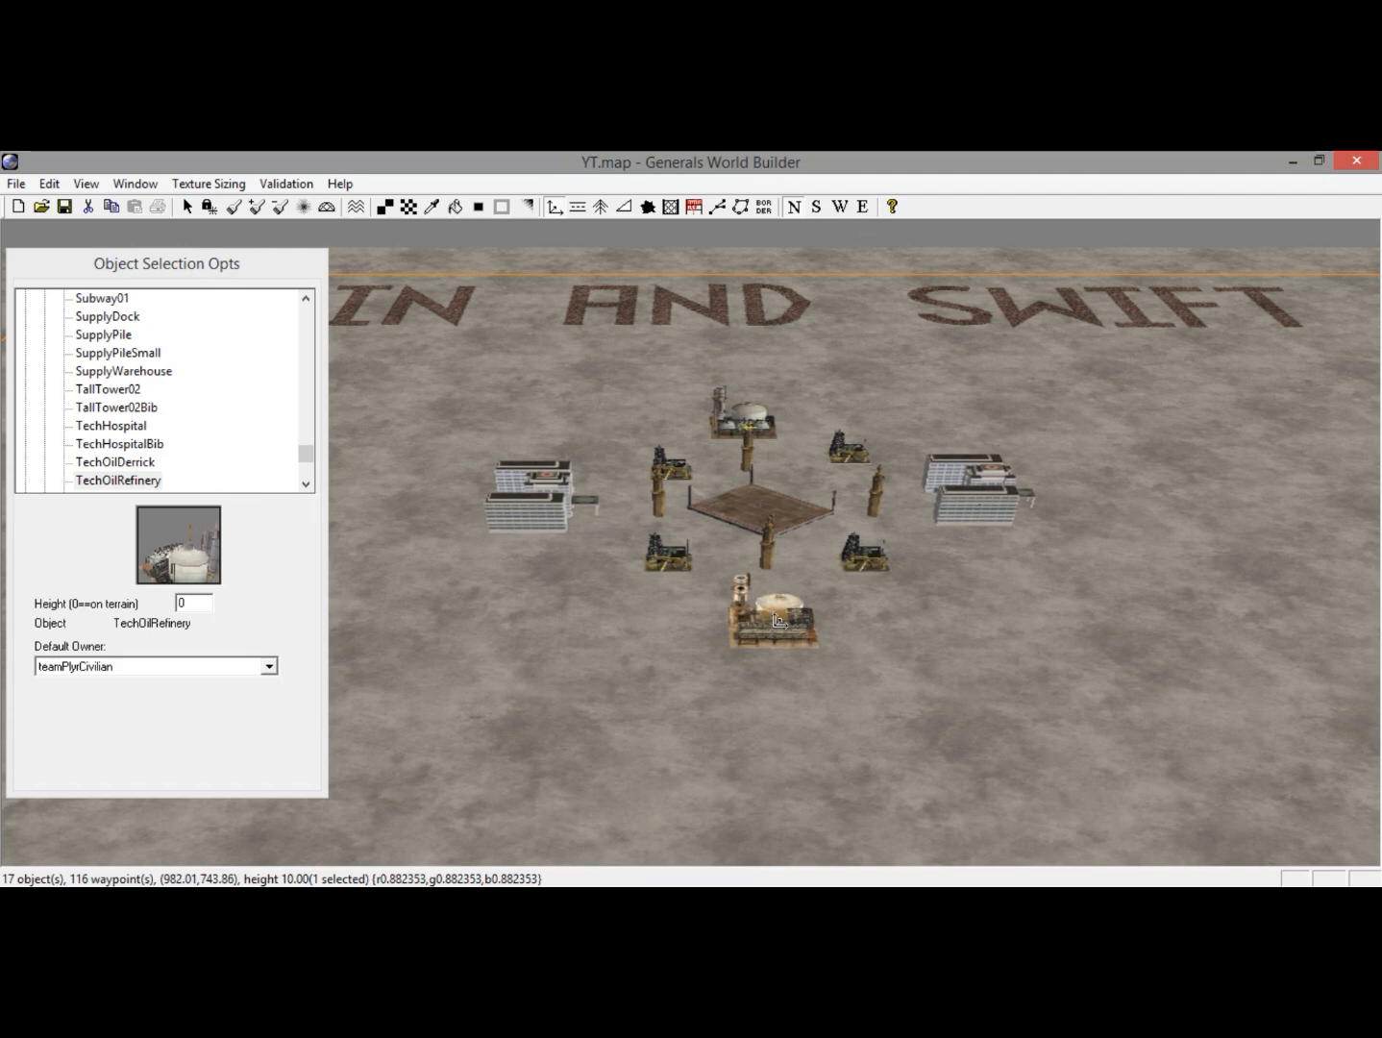
{"action": "left_click", "coordinate": [775, 619]}
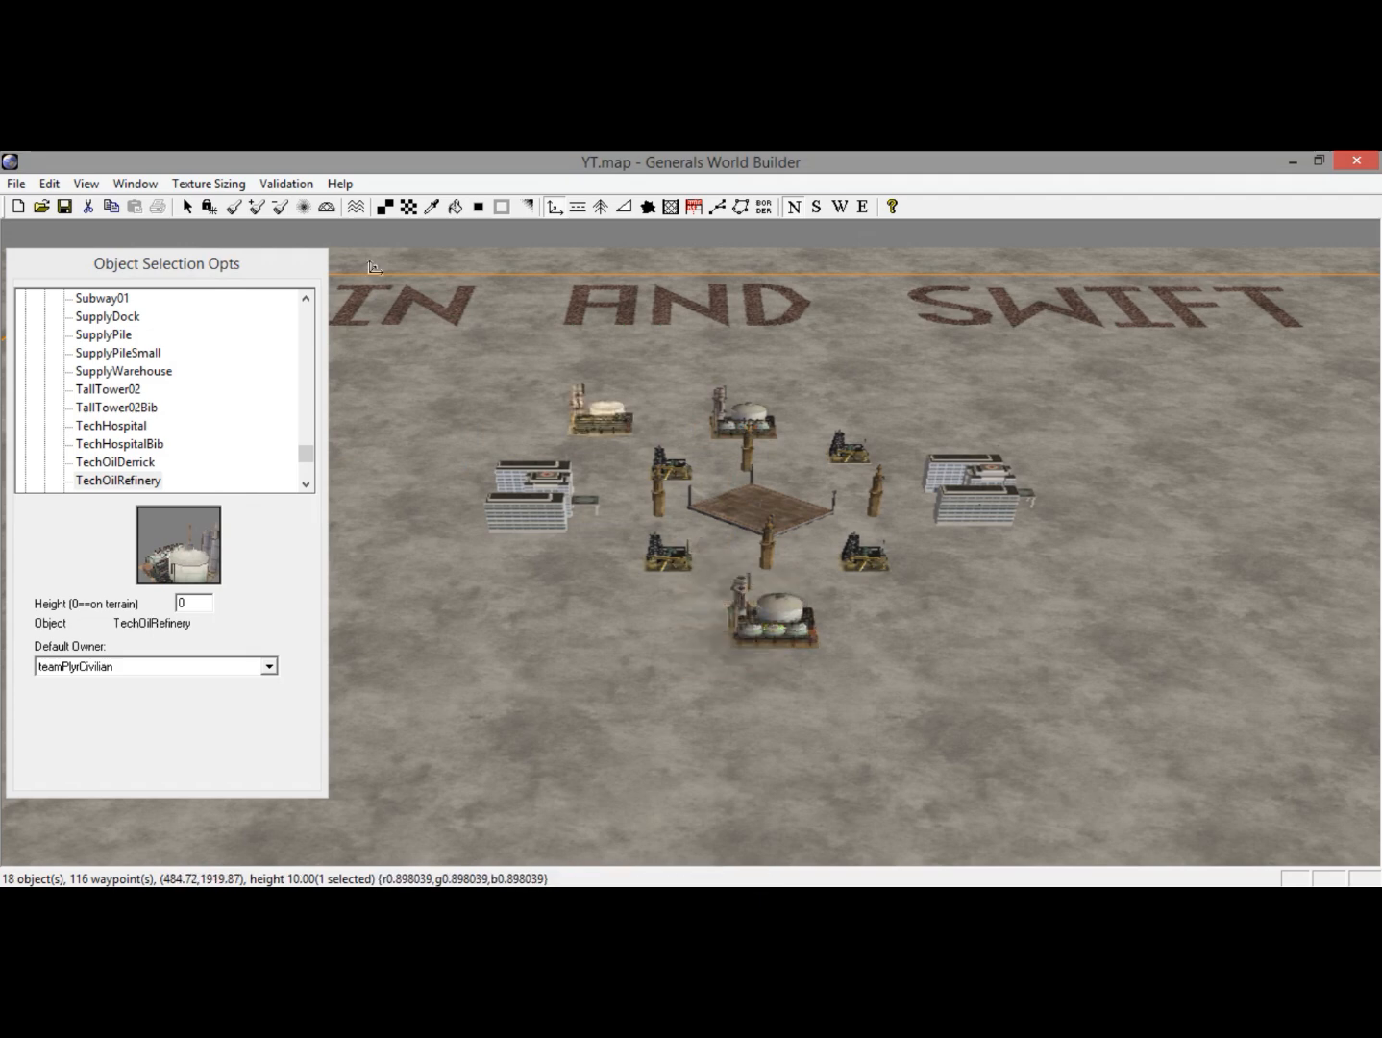
In the top-down view, use object selection to turn the east hospital toward the dock and assign it to teamPlyrAmerica.
{"action": "left_click", "coordinate": [84, 185]}
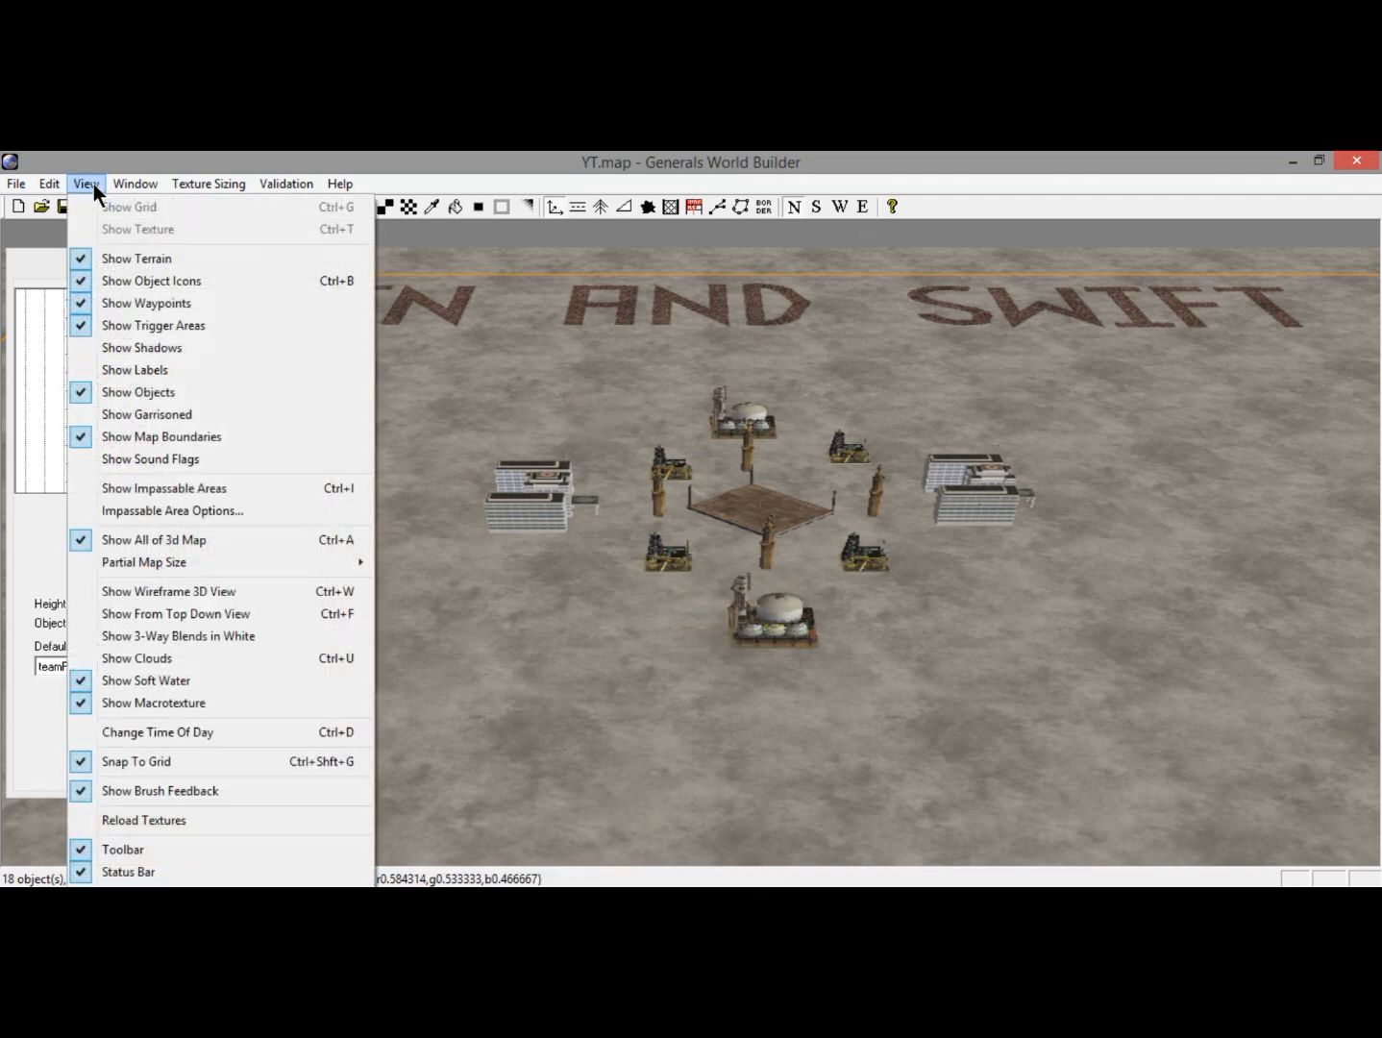
{"action": "left_click", "coordinate": [114, 613]}
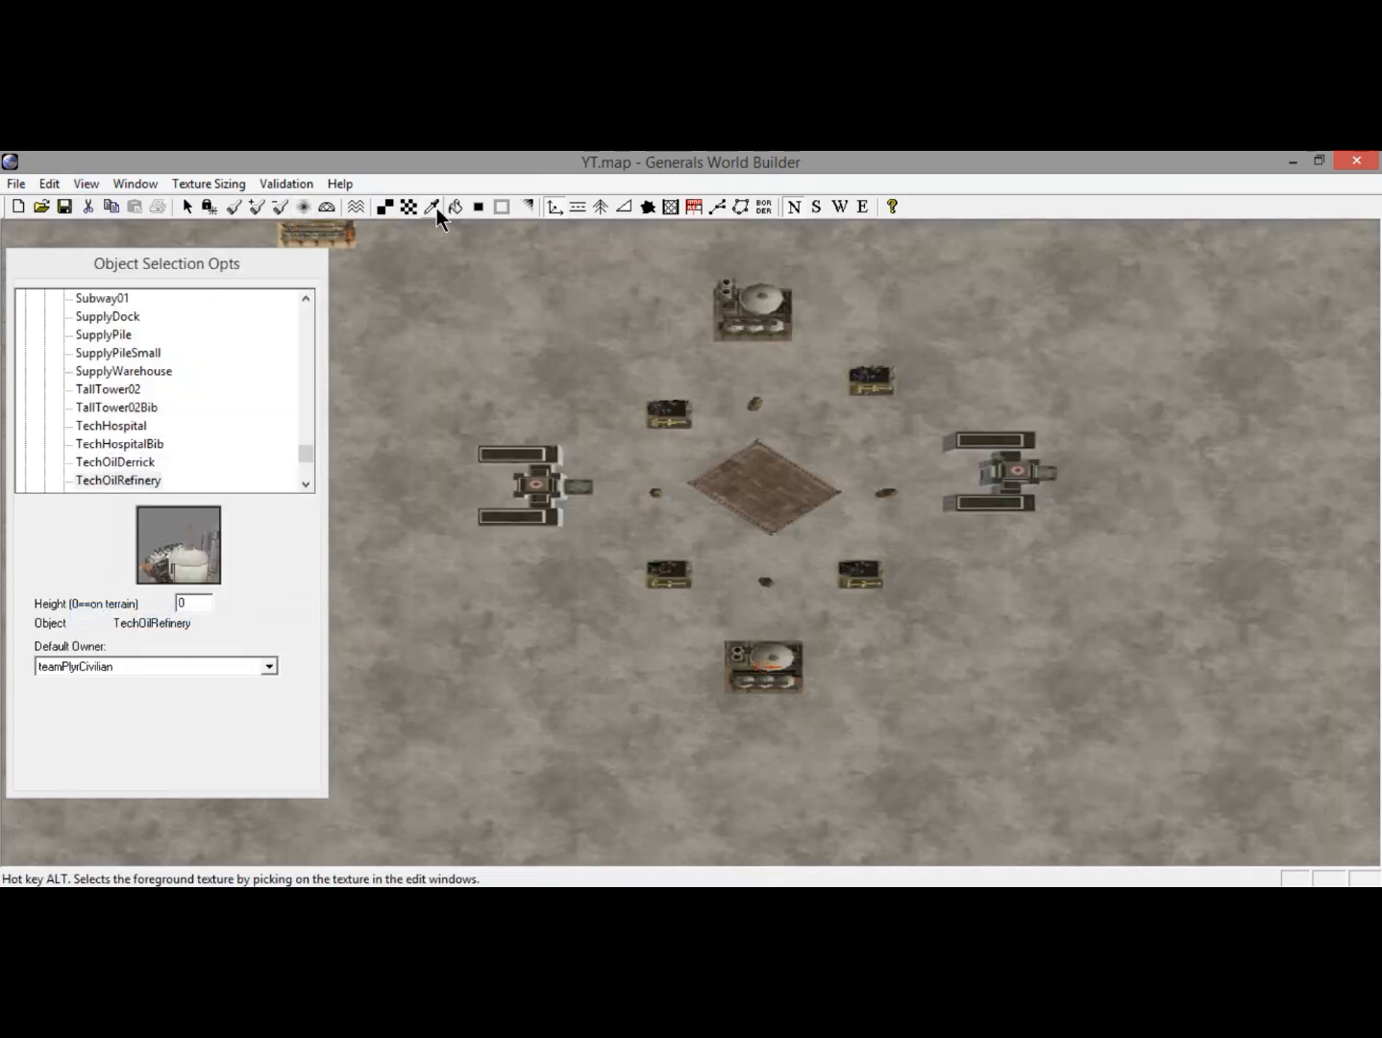
{"action": "left_click", "coordinate": [188, 207]}
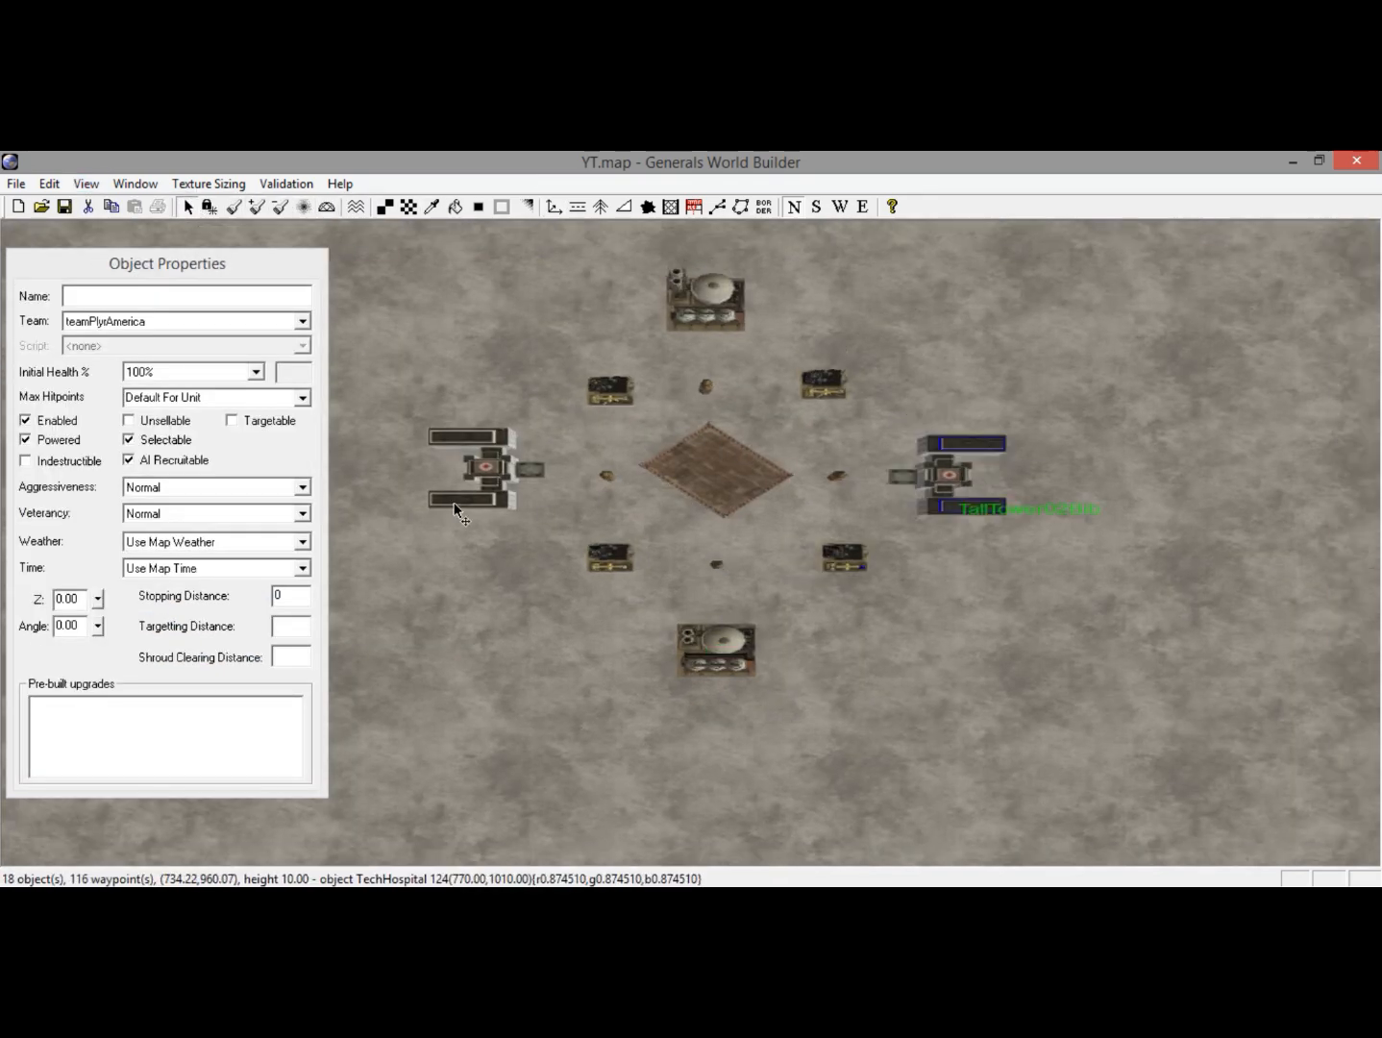
{"action": "scroll", "coordinate": [454, 504], "scroll_direction": "down", "scroll_amount": 1}
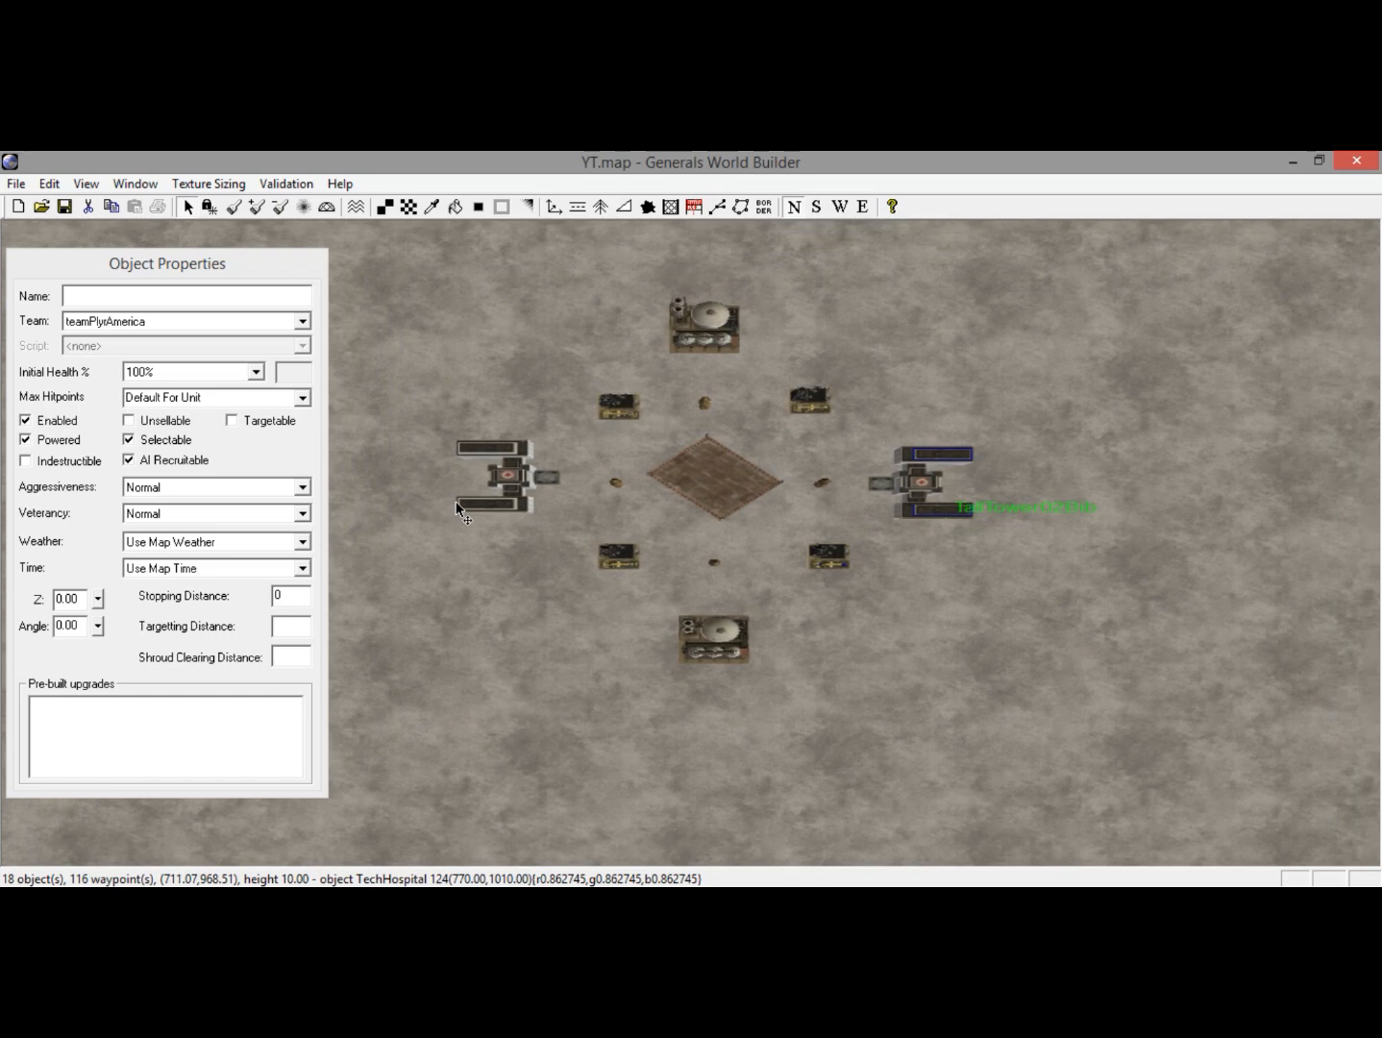
Turn off the top-down view and examine the building arrangement around the centre supply dock in perspective.
{"action": "left_click", "coordinate": [85, 184]}
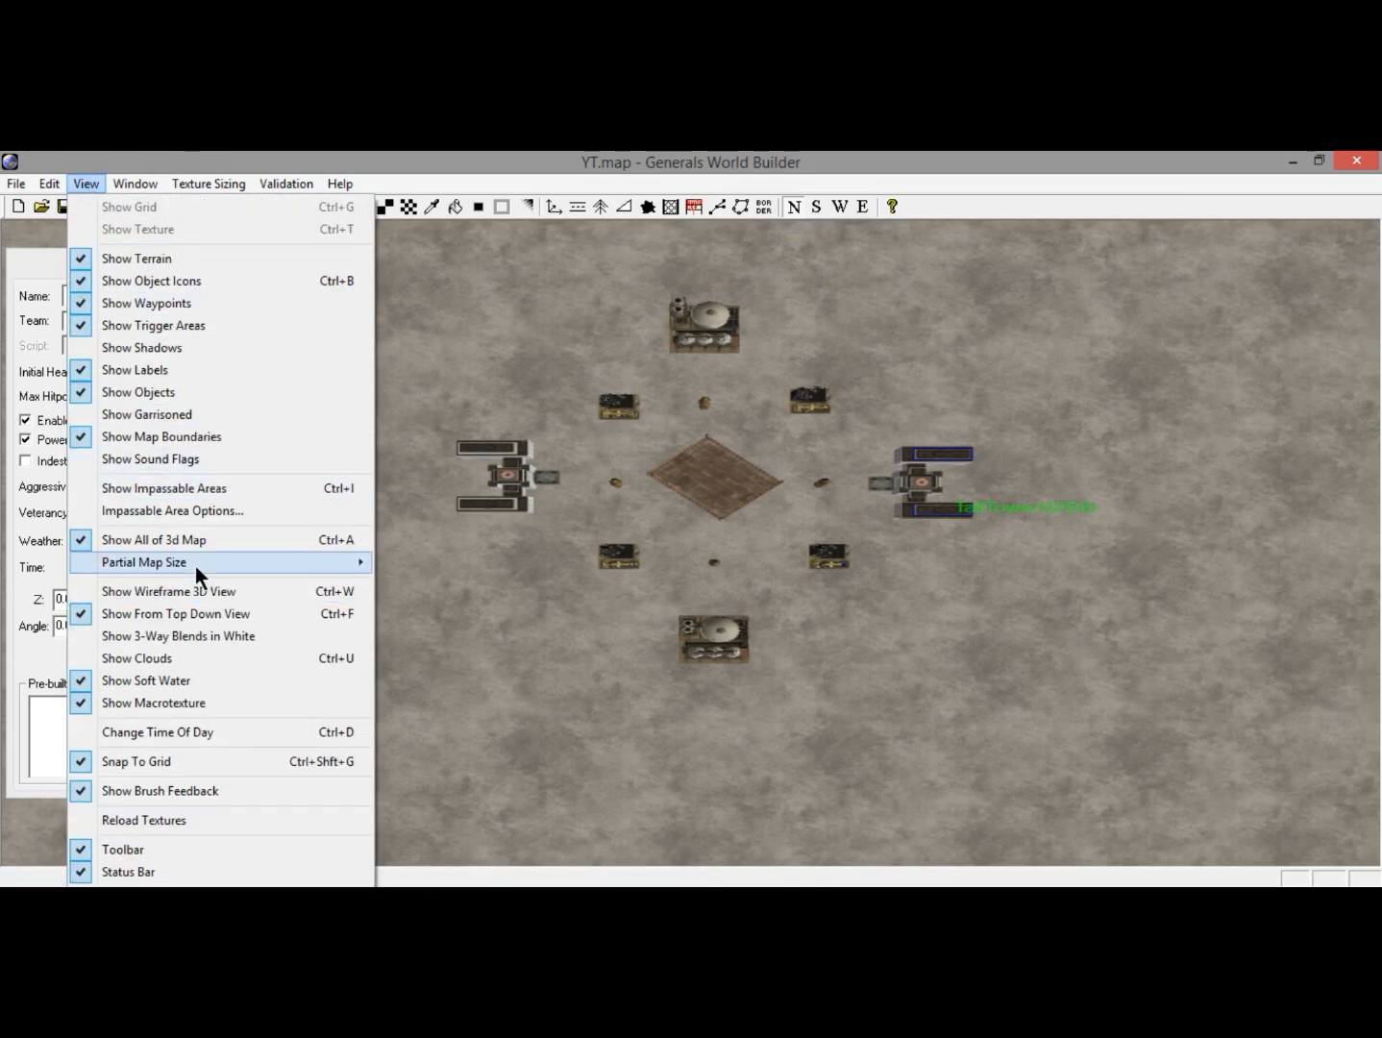
{"action": "left_click", "coordinate": [232, 614]}
{"action": "scroll", "coordinate": [670, 608], "scroll_direction": "up", "scroll_amount": 3}
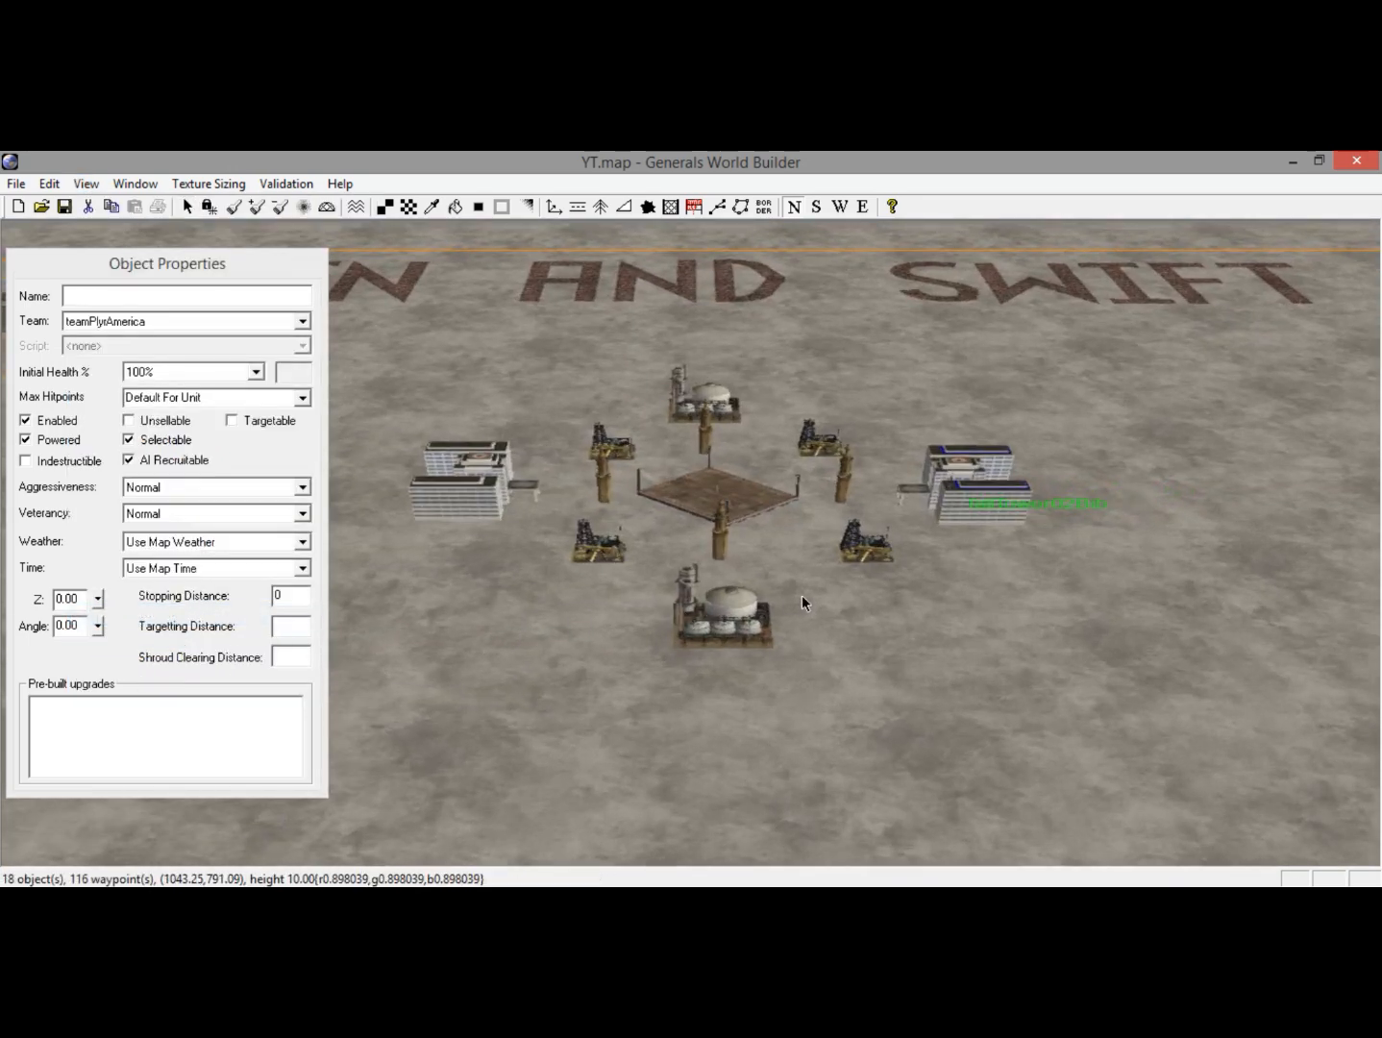
{"action": "middle_click_drag", "start_coordinate": [801, 595], "coordinate": [170, 669]}
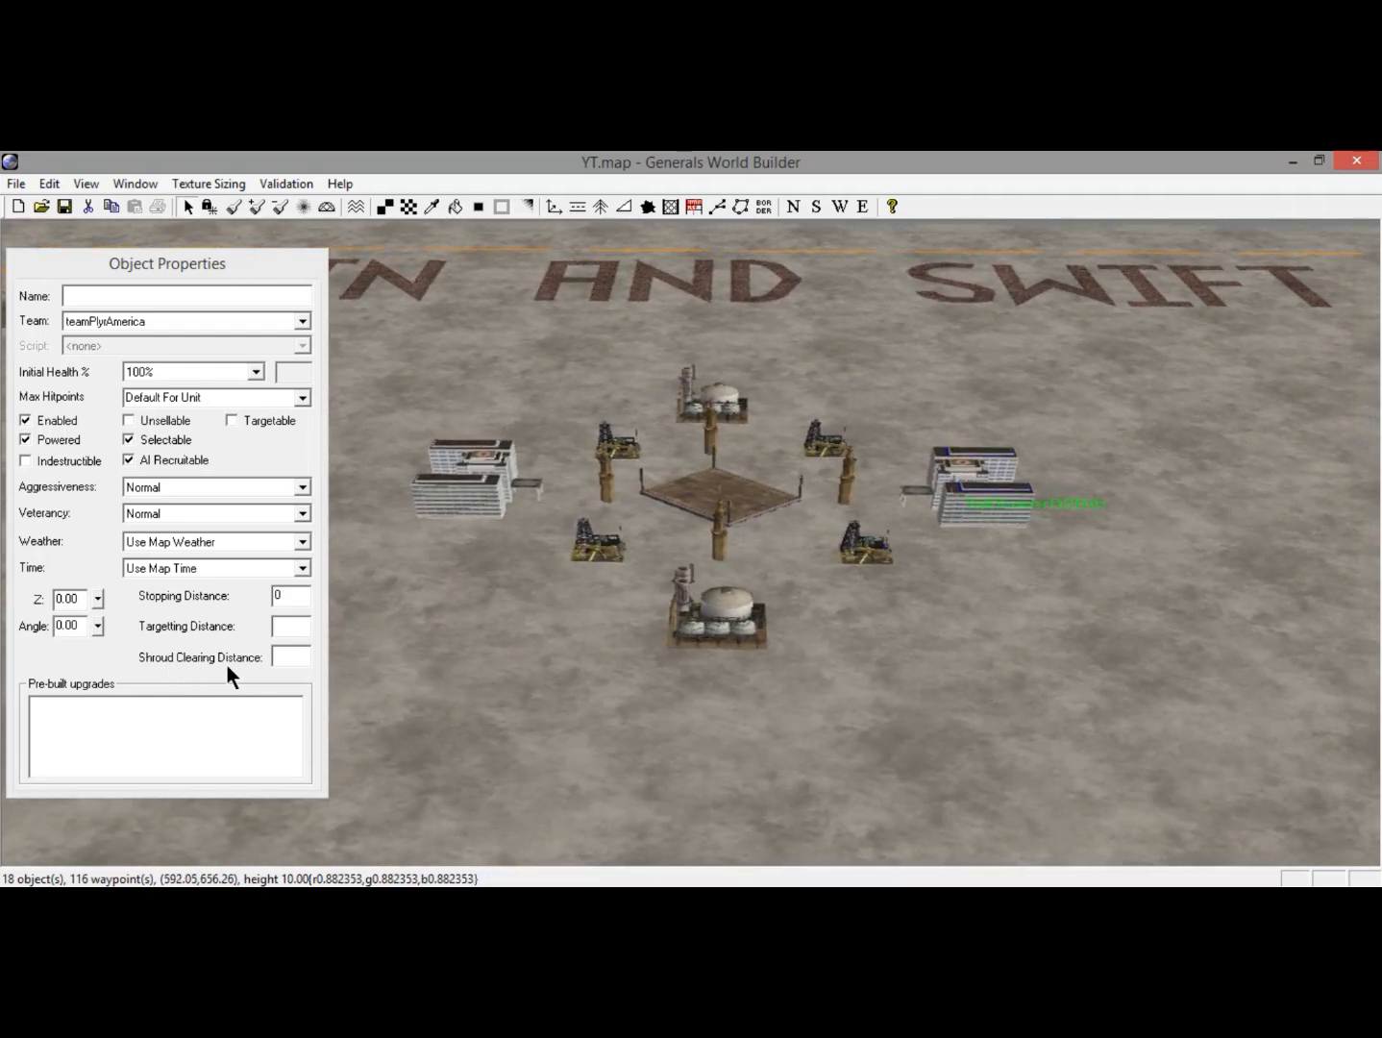